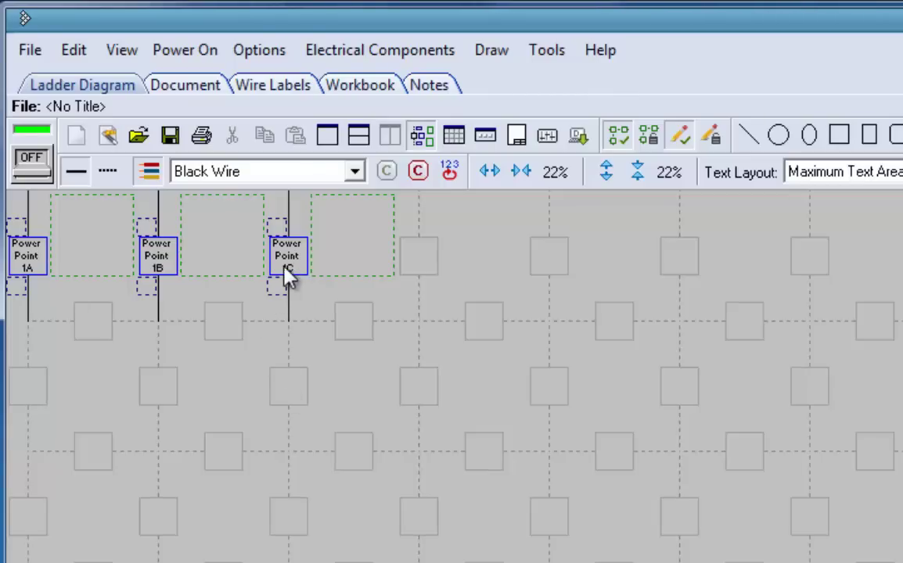
Move power points 1C, 1B and 1A one column to the right each along the top rung.
left_click_drag(286, 269, 418, 264)
left_click_drag(156, 278, 286, 266)
left_click_drag(38, 264, 170, 259)
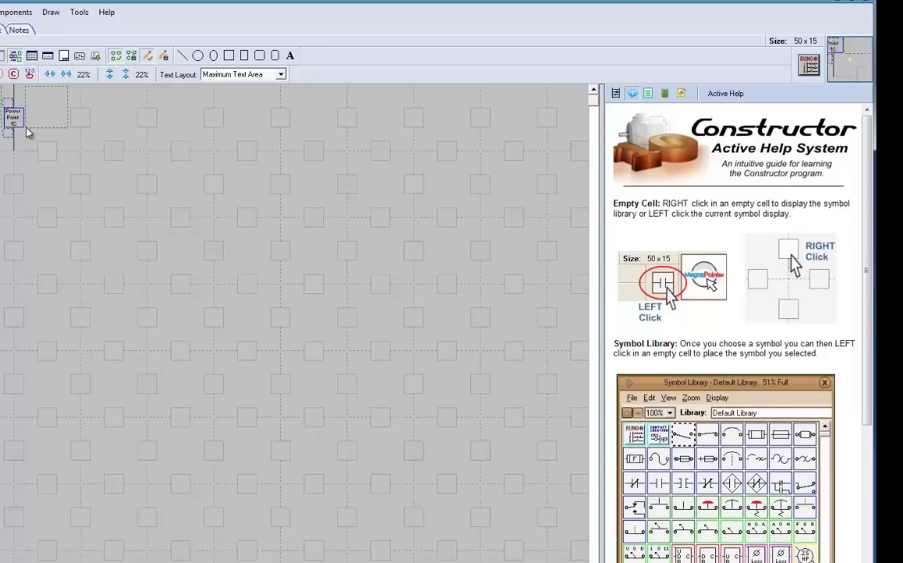
mouse_move(11, 119)
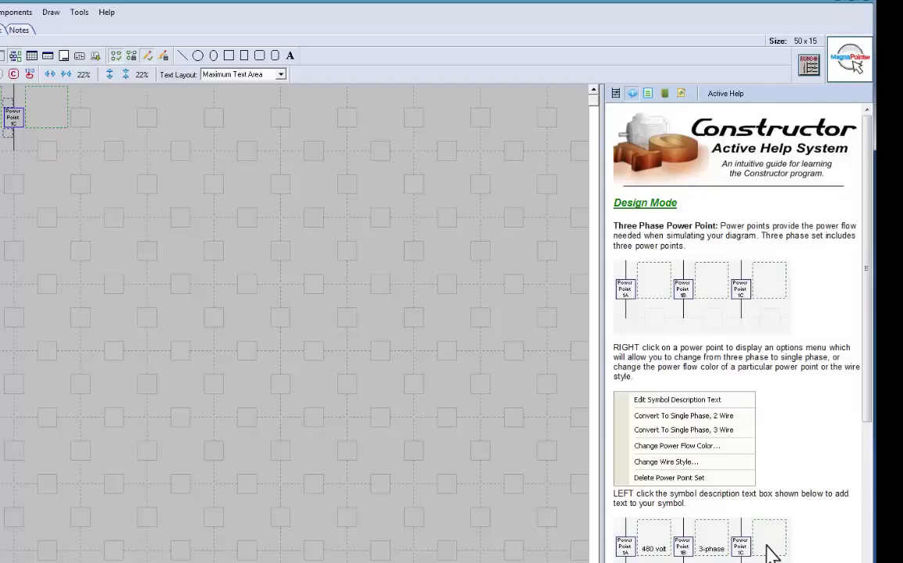
Set the crossing-over-wires style in the environment options to a dot for connections and a plain straight crossing for no connection.
mouse_move(0, 19)
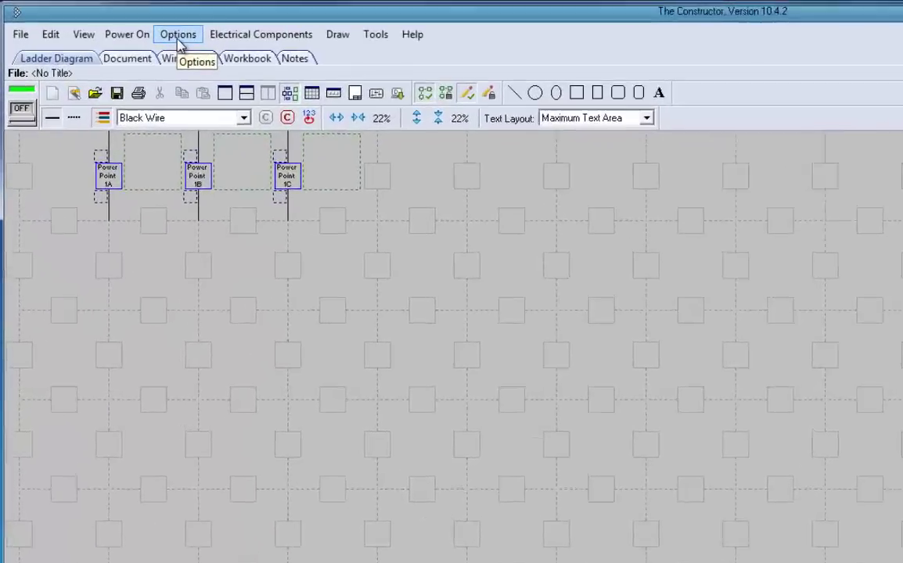
left_click(111, 24)
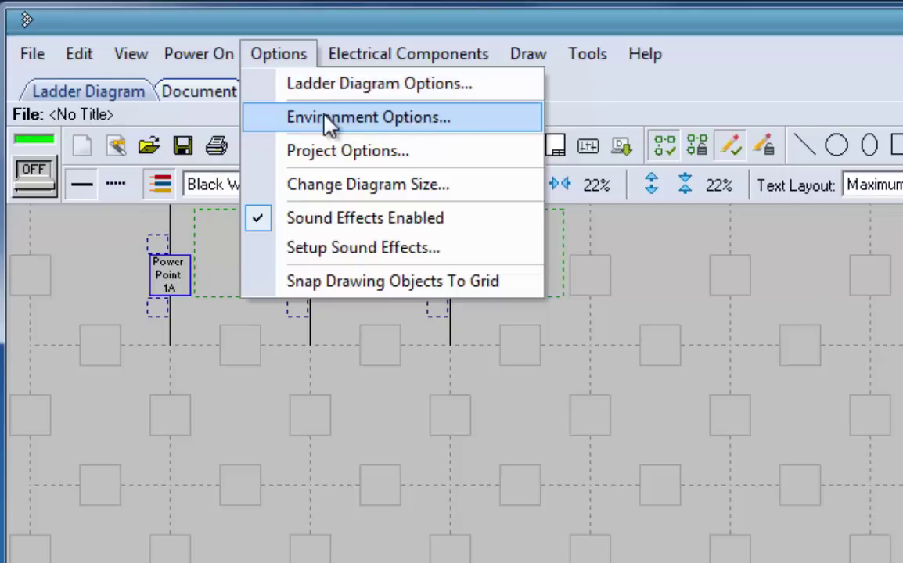
key("Escape")
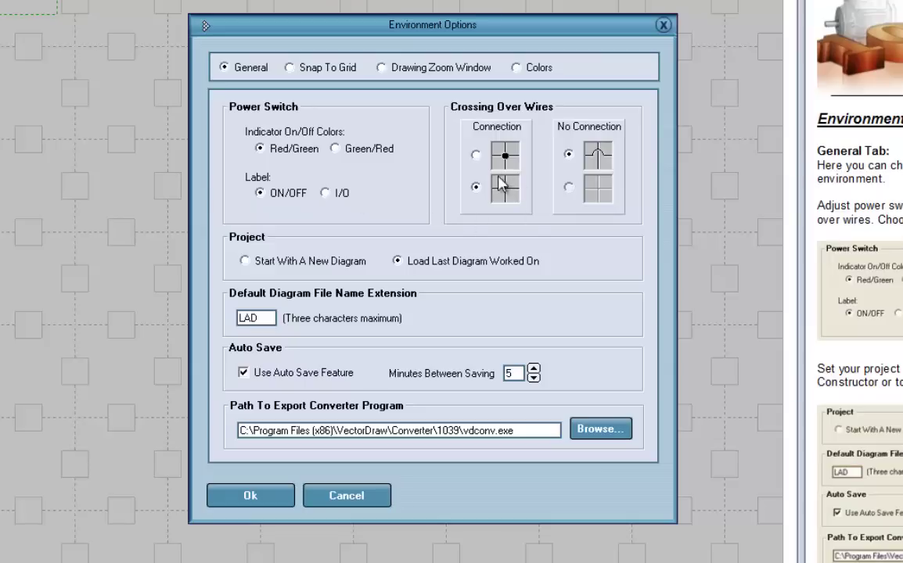
left_click(476, 156)
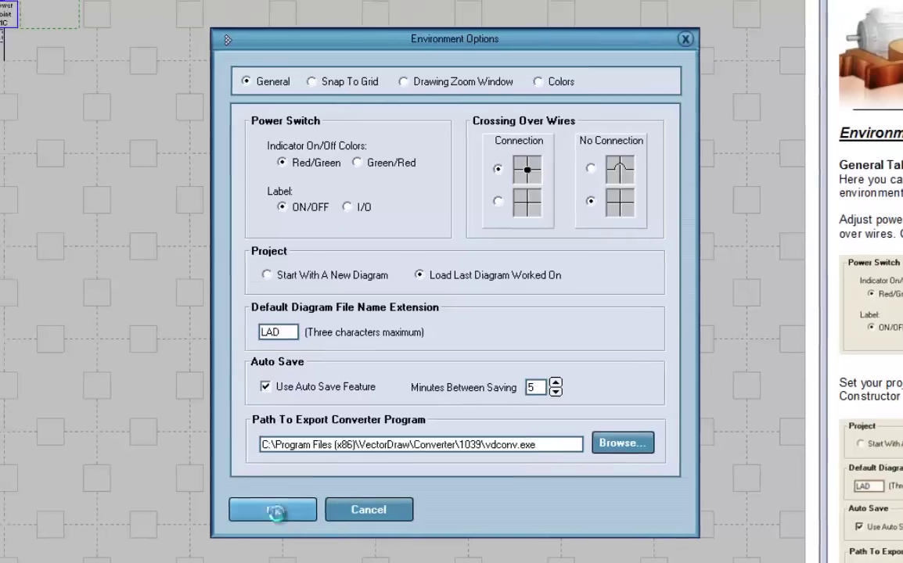
left_click(250, 496)
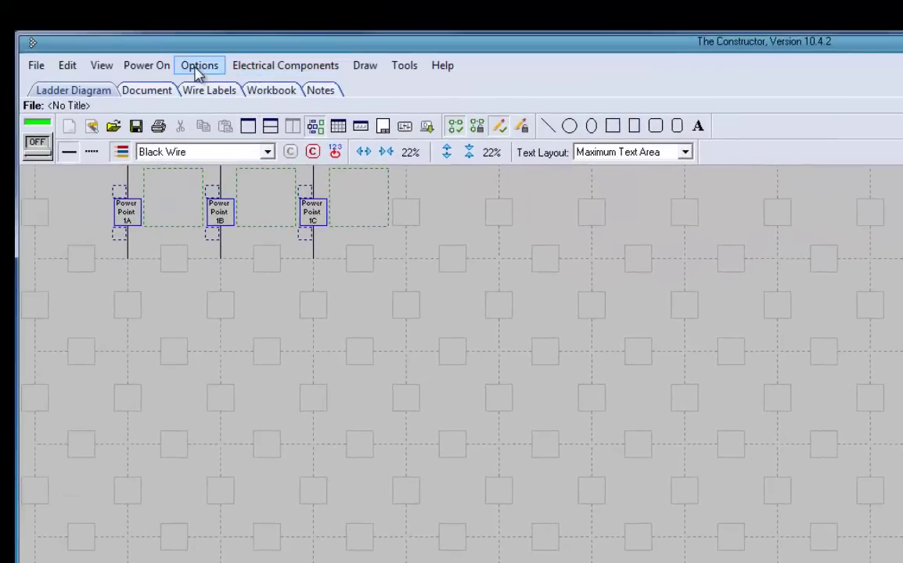
Review the owner information and permission settings in the project options.
left_click(197, 67)
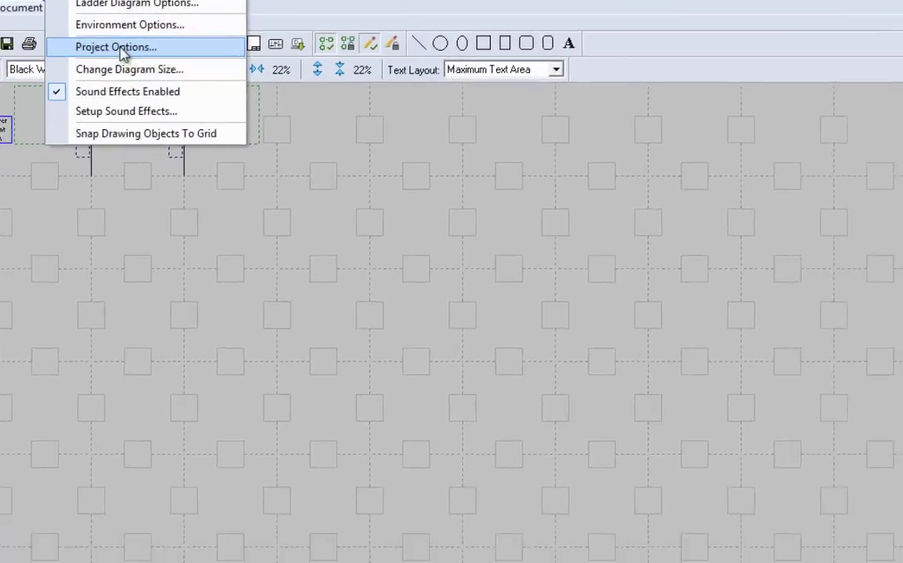
left_click(252, 135)
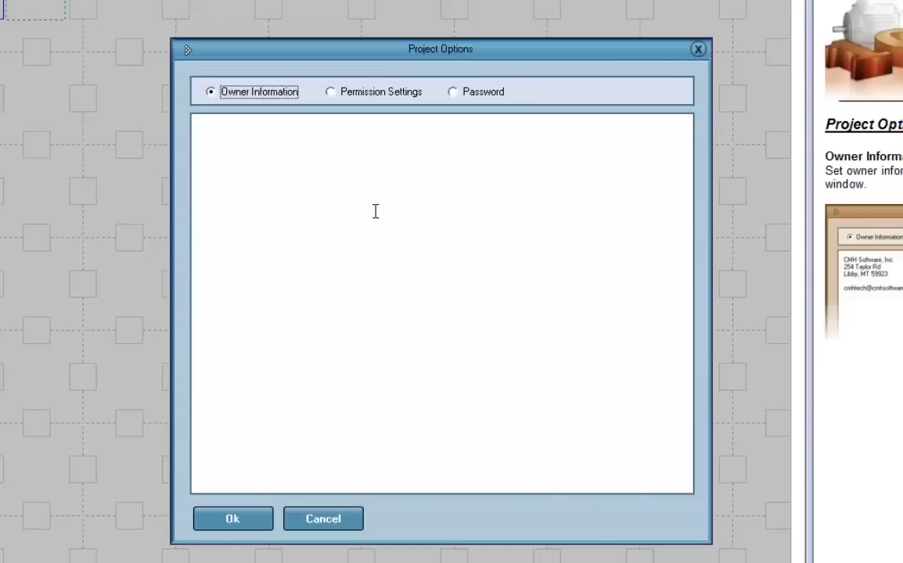
left_click(348, 96)
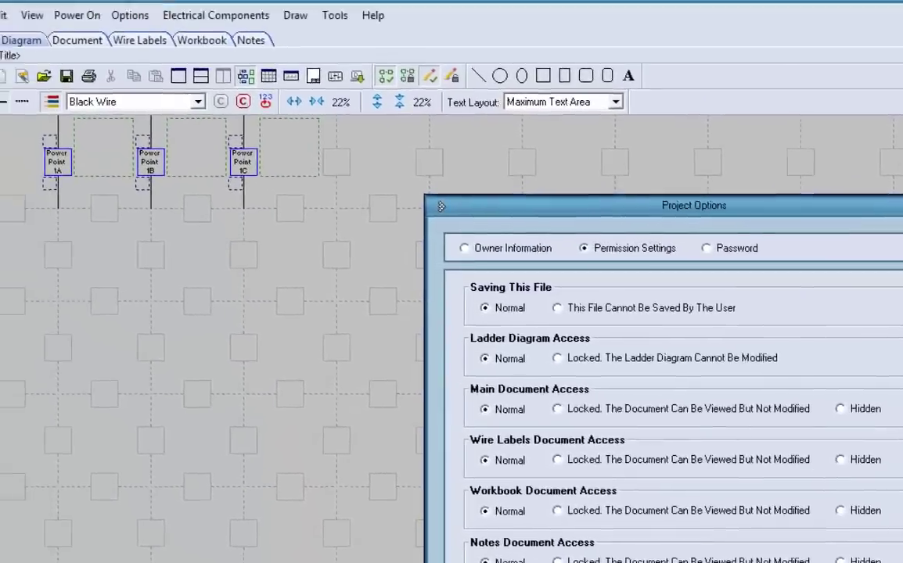
left_click(244, 522)
Change the diagram size to 20 total columns.
left_click(228, 73)
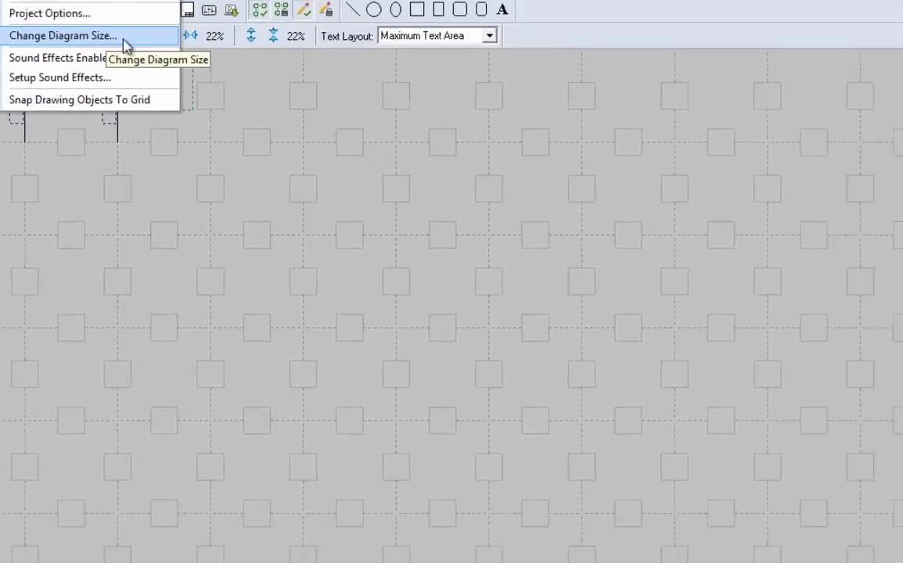
left_click(342, 164)
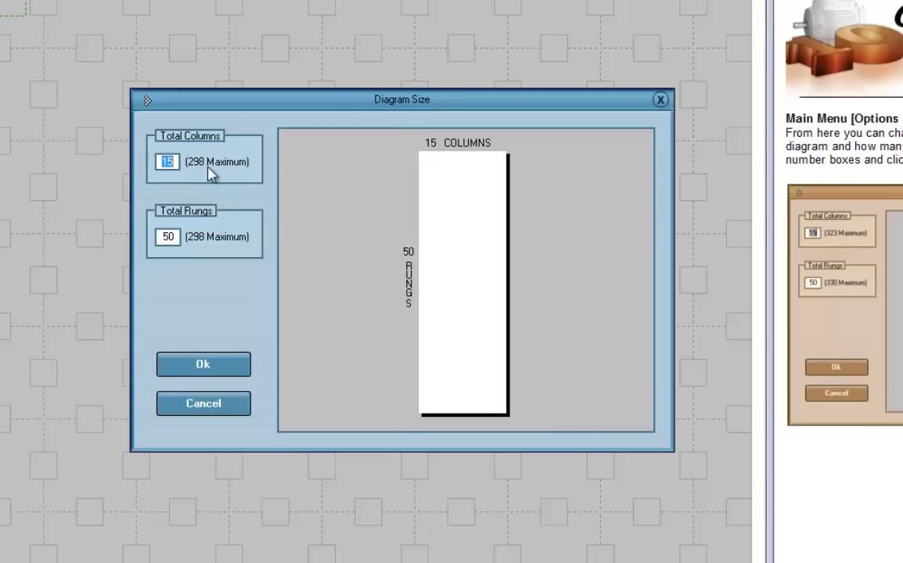
type("20")
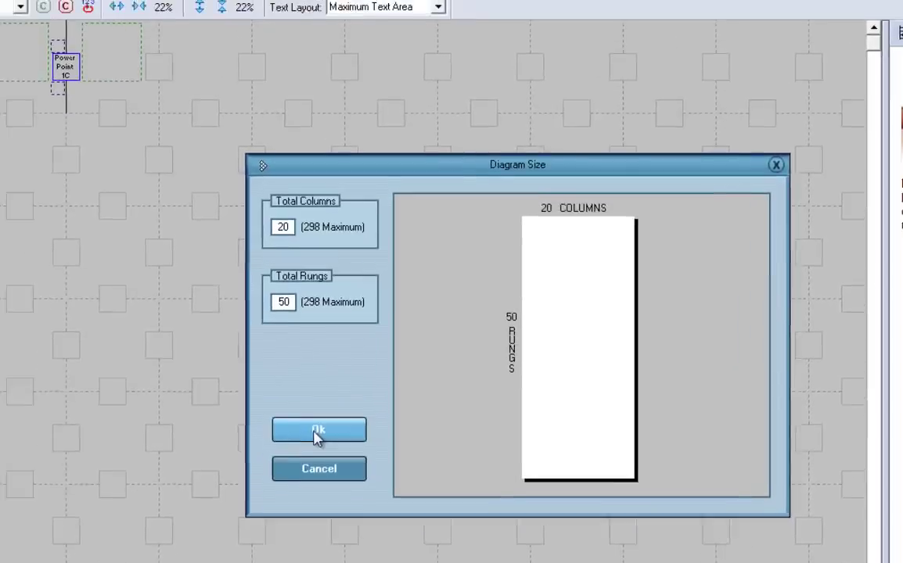
left_click(201, 366)
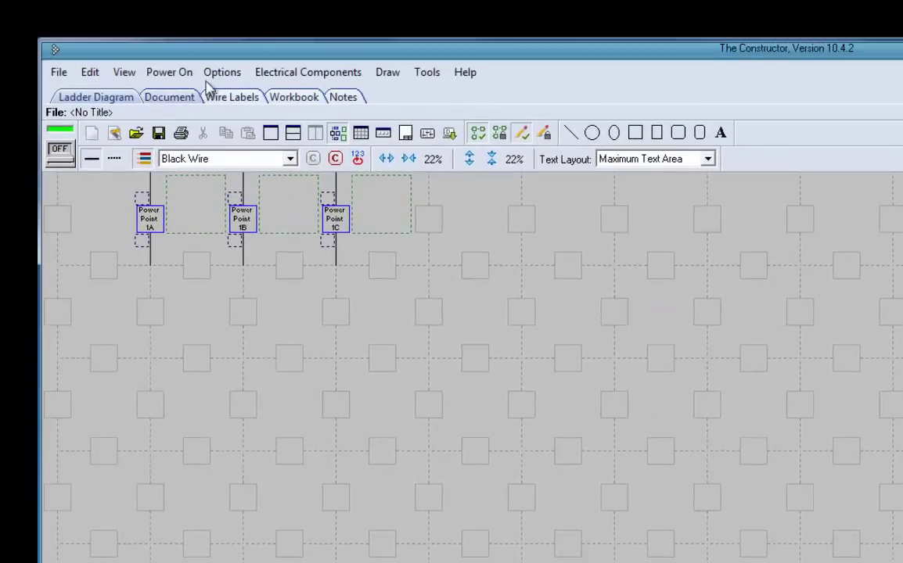
Add the legend file "Legend 100 Basic 1 inch by 5 inch.LEG" to the ladder diagram in its options.
left_click(209, 74)
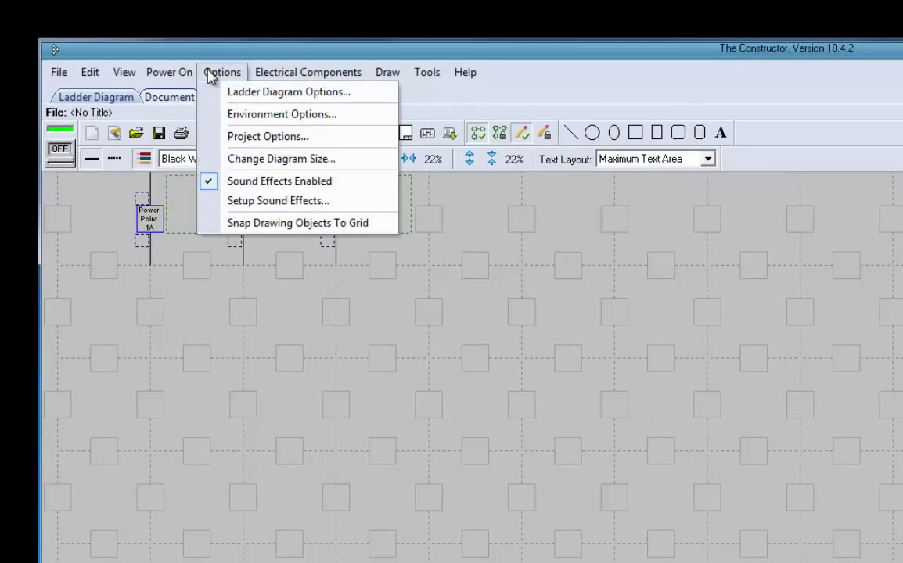
left_click(209, 73)
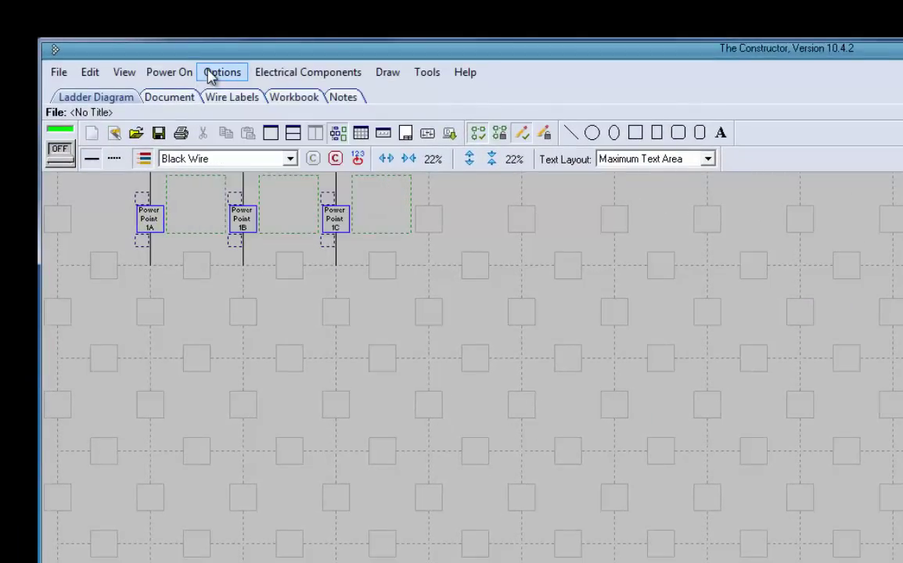
left_click(209, 74)
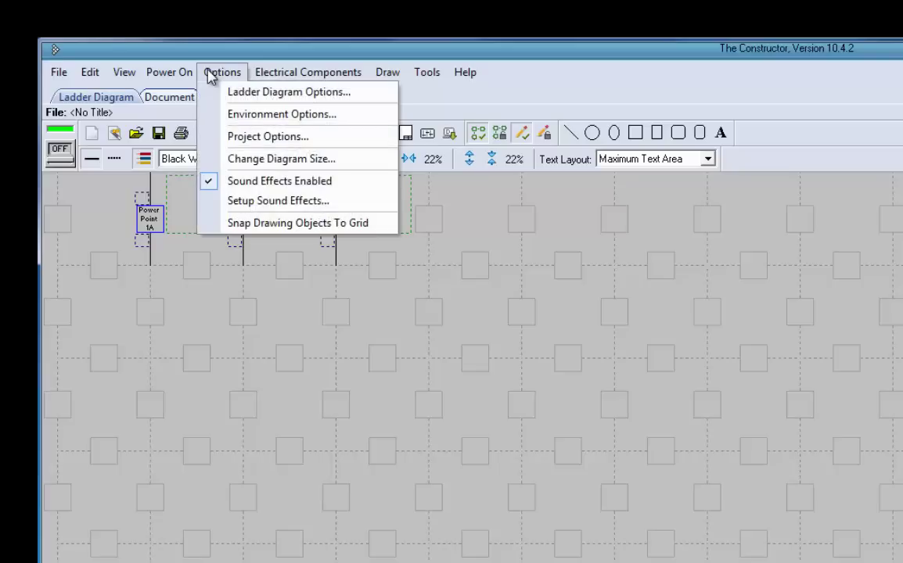
left_click(252, 93)
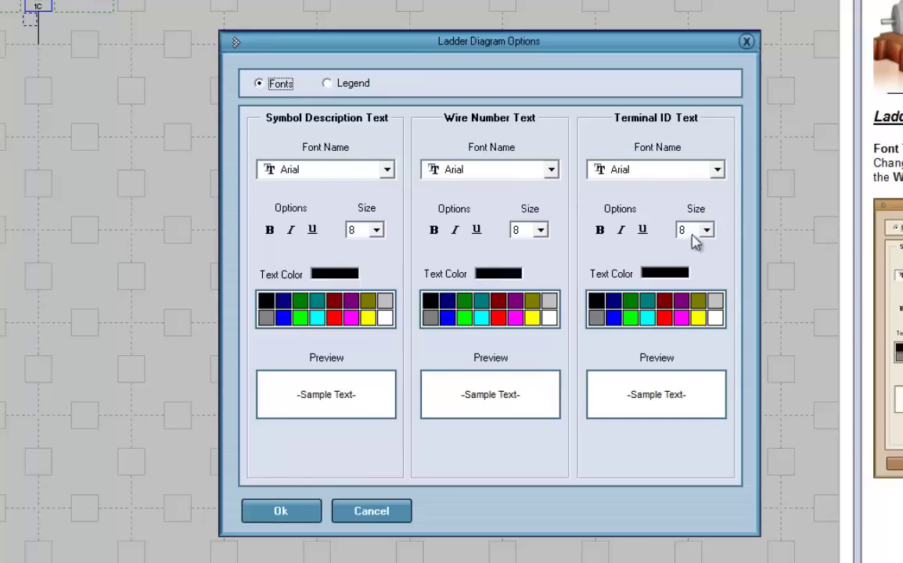
left_click(326, 83)
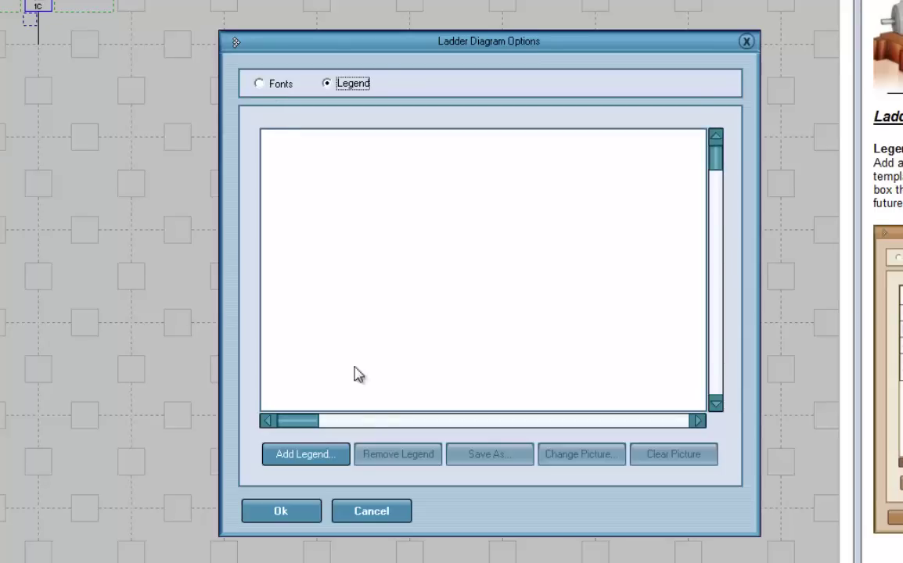
left_click(292, 461)
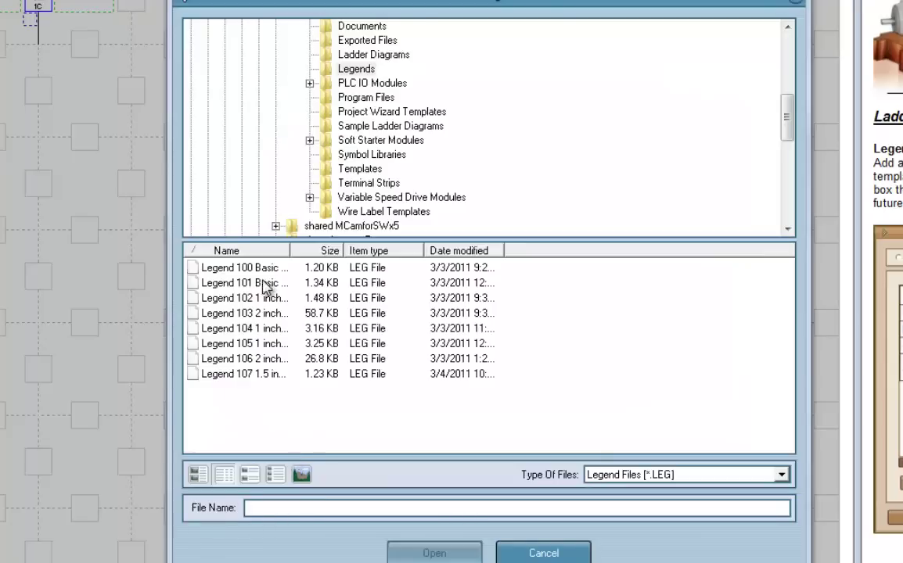
left_click(241, 270)
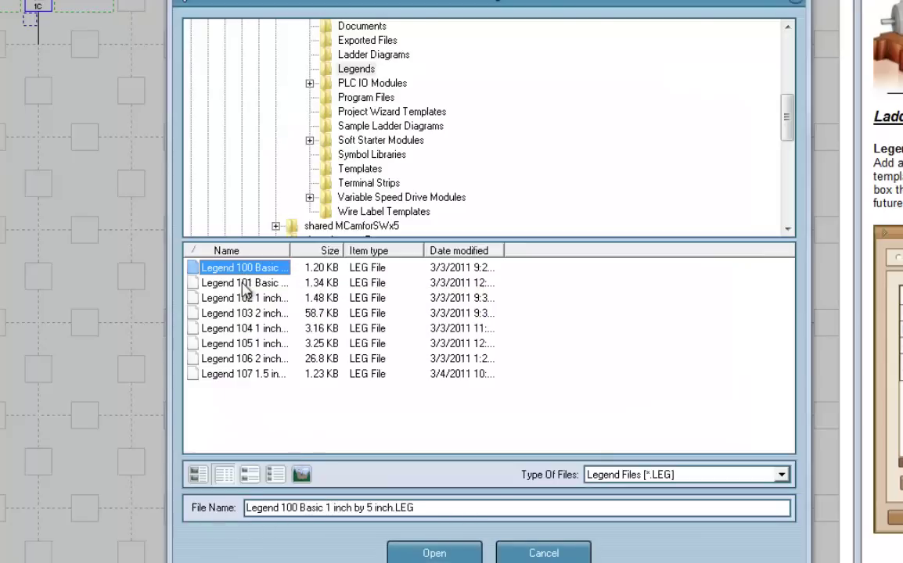
left_click(244, 284)
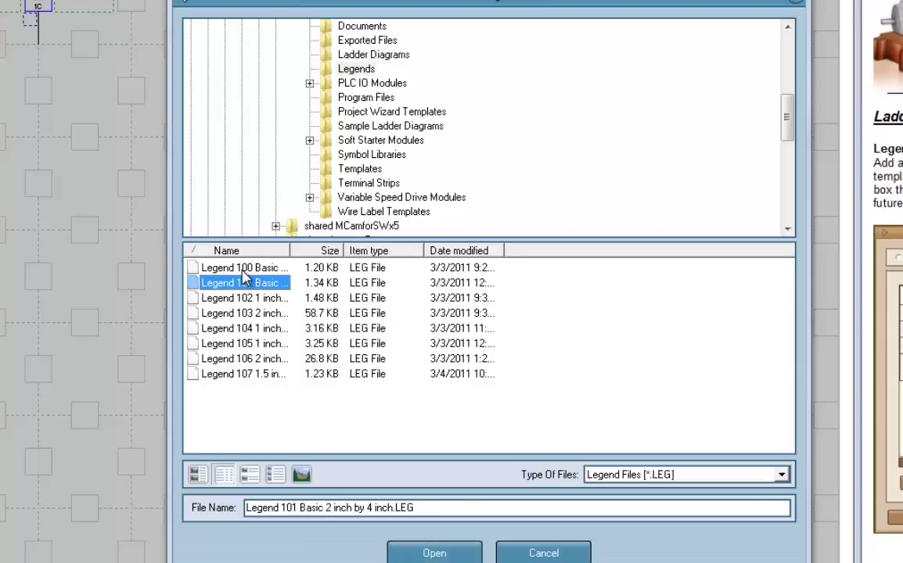
left_click(242, 269)
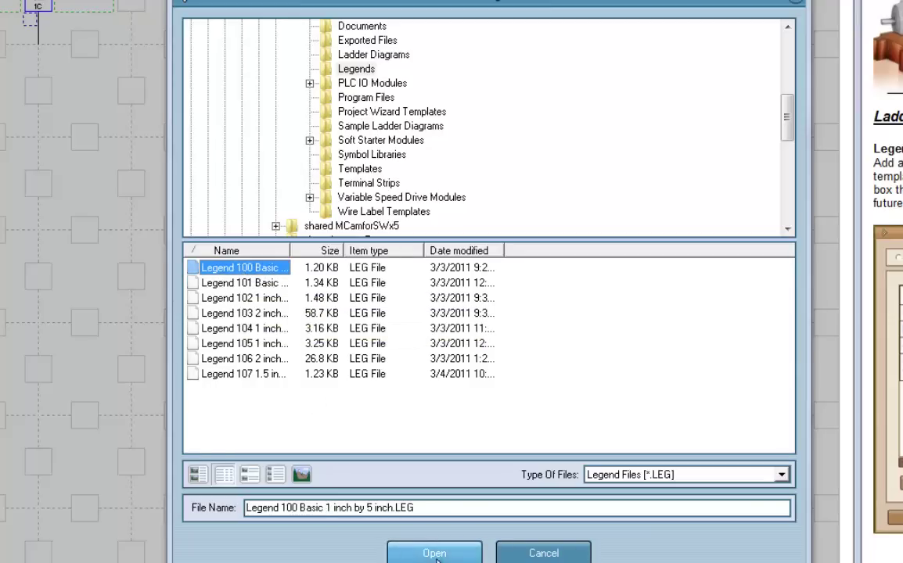
left_click(434, 553)
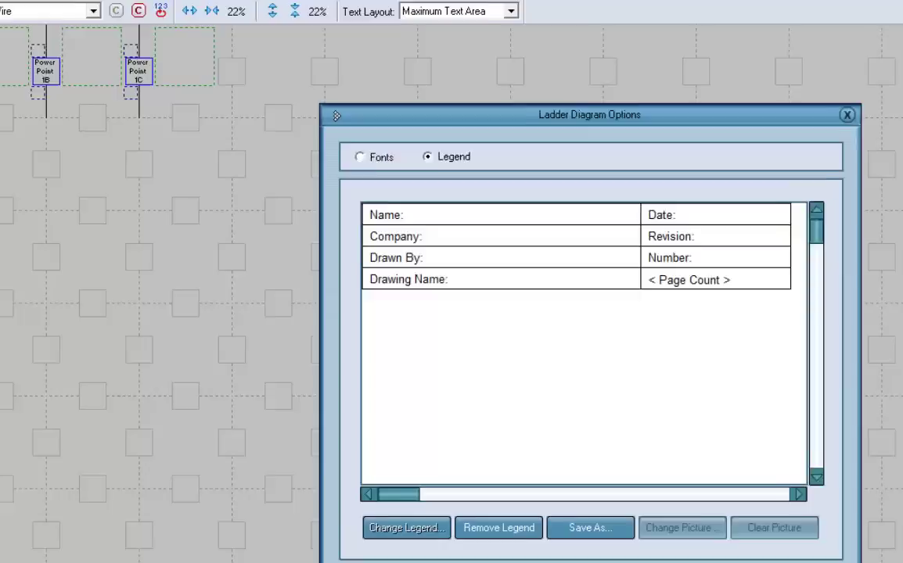
left_click(298, 513)
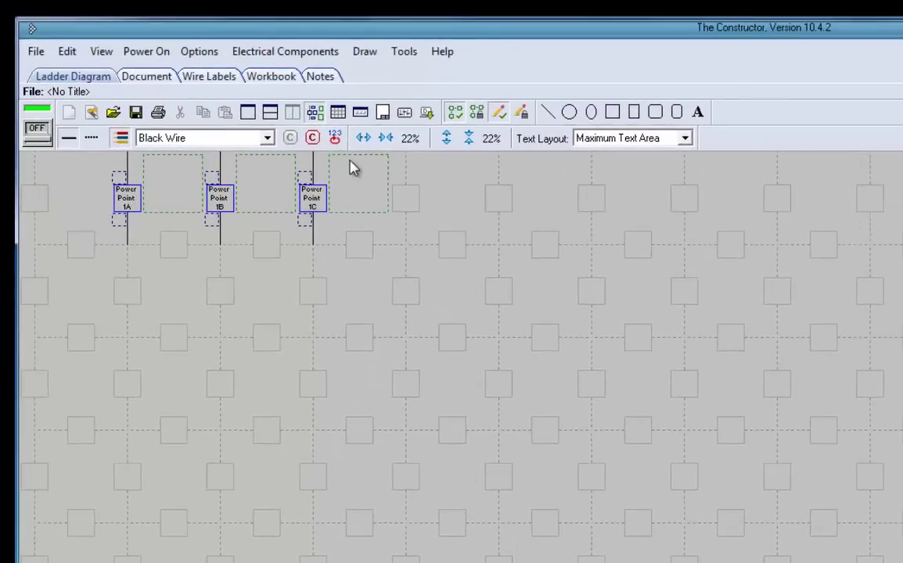
Set the work area's color scheme to Bright White in the environment options.
left_click(197, 55)
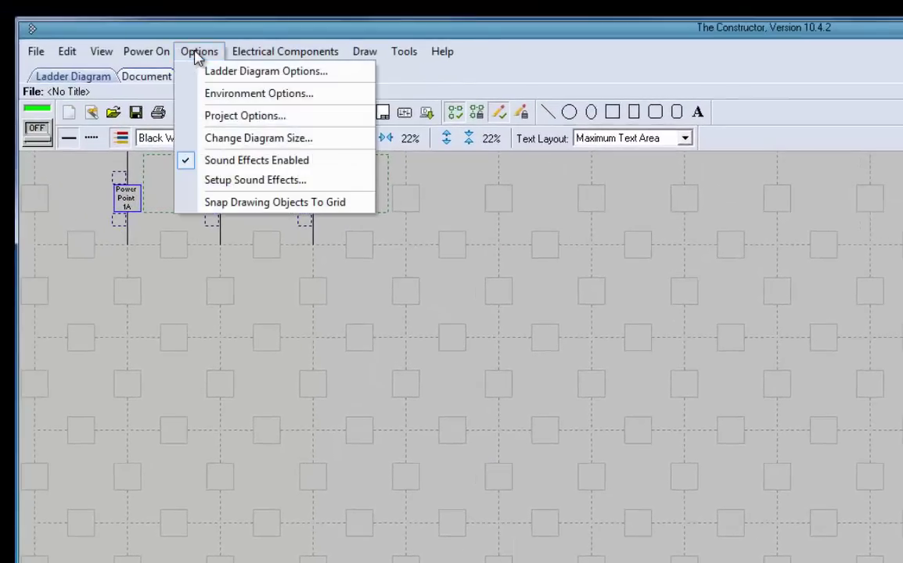
left_click(244, 99)
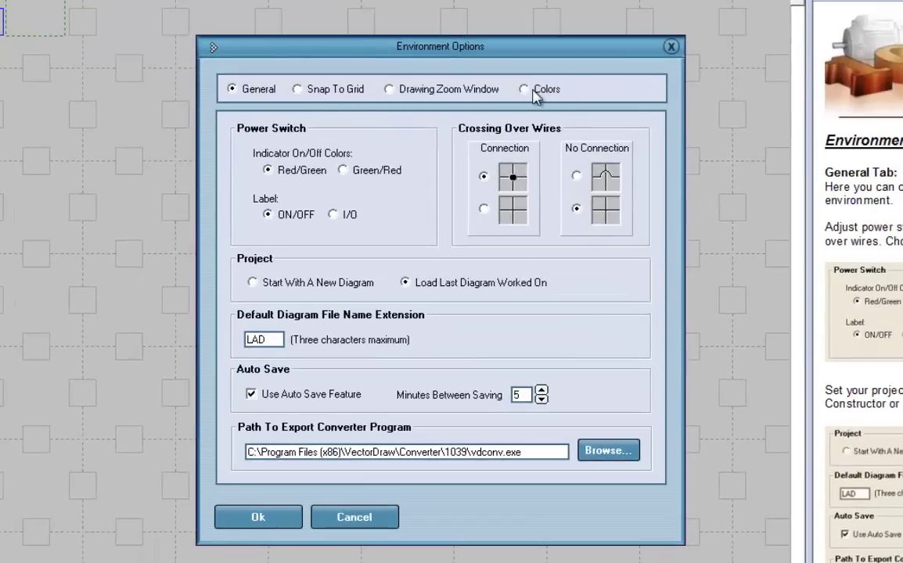
left_click(535, 92)
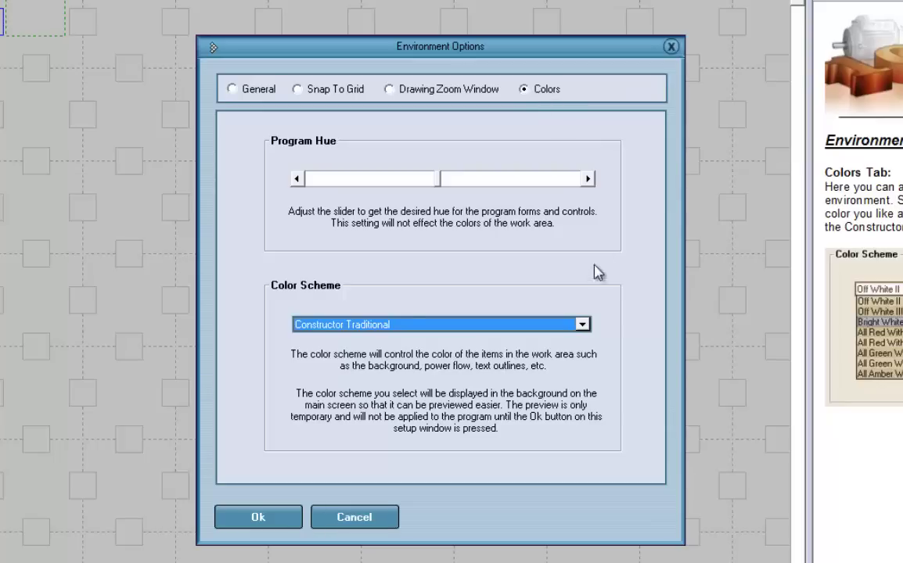
left_click(583, 324)
scroll(579, 336, "down", 3)
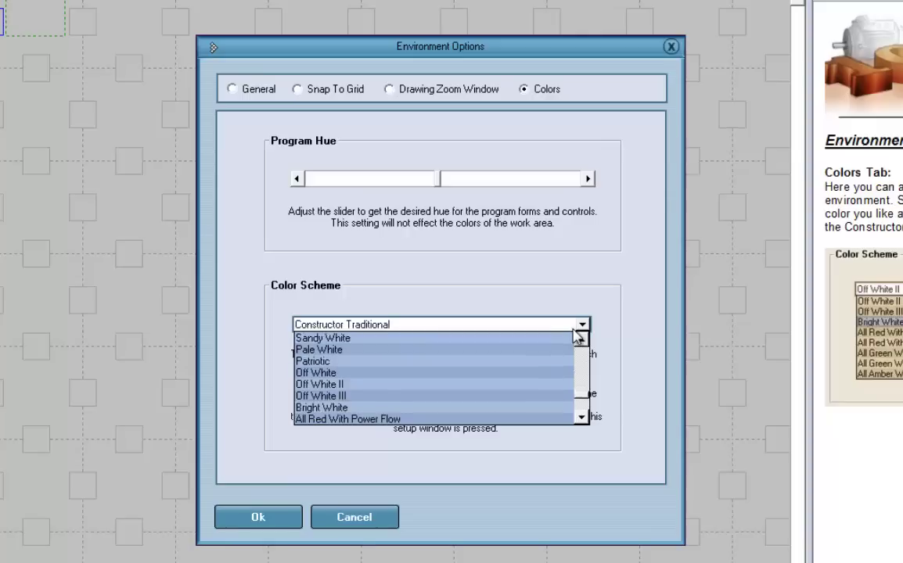
scroll(578, 336, "down", 5)
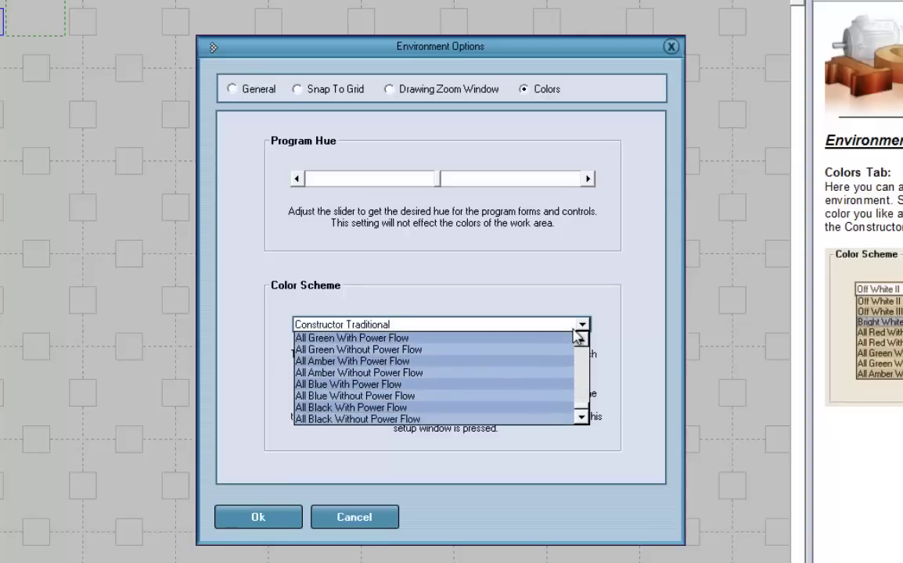
scroll(579, 336, "up", 2)
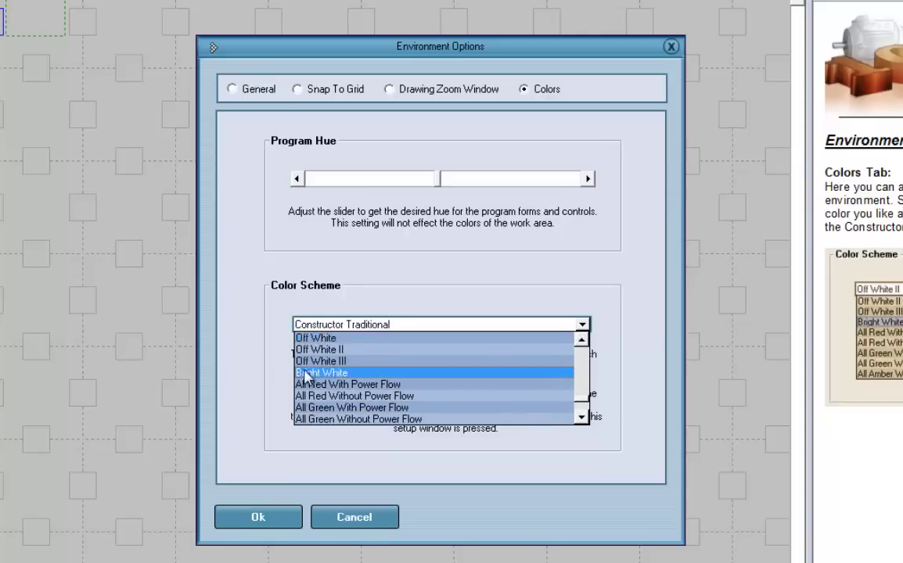
left_click(345, 374)
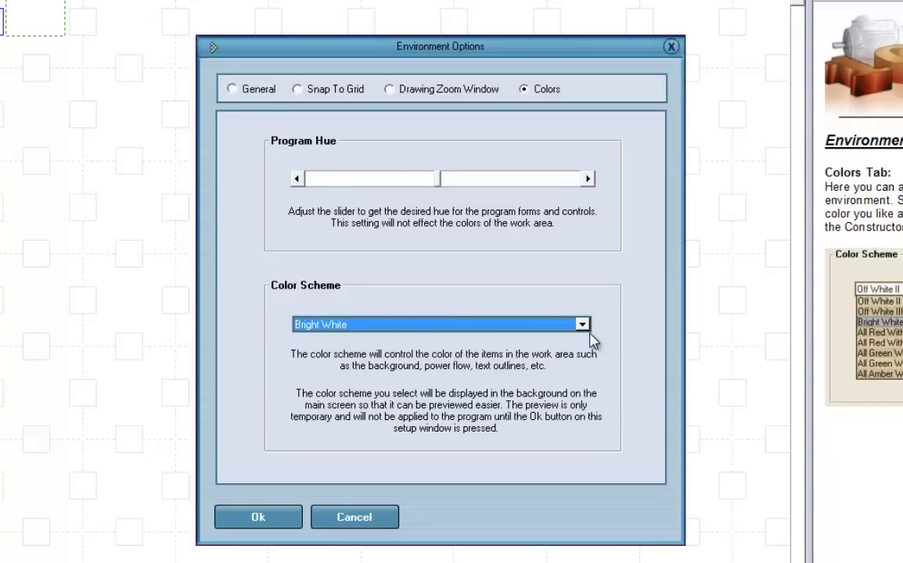
left_click(262, 518)
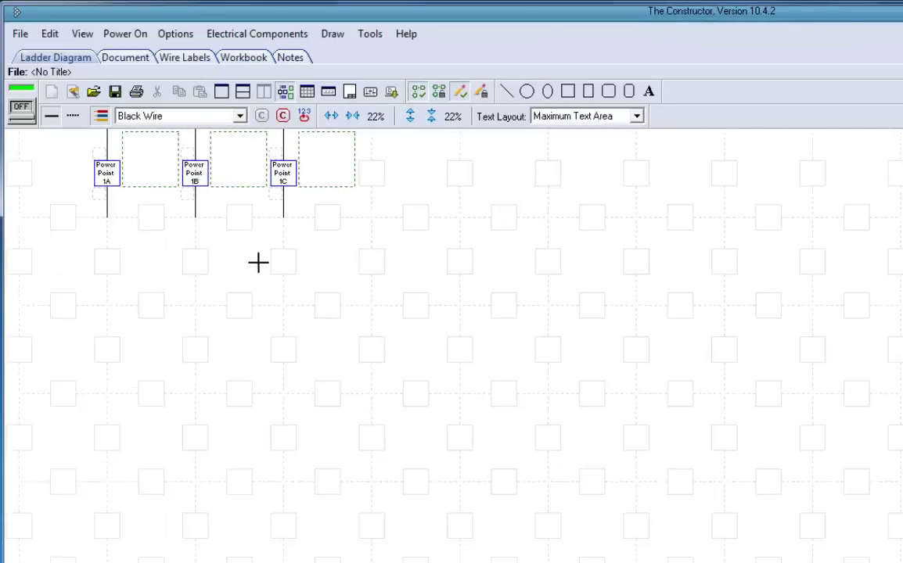
Place four RUNG# symbols in a zigzag of empty cells beneath Power Point 1C, alternating vertical and horizontal cells.
left_click(285, 266)
left_click(330, 308)
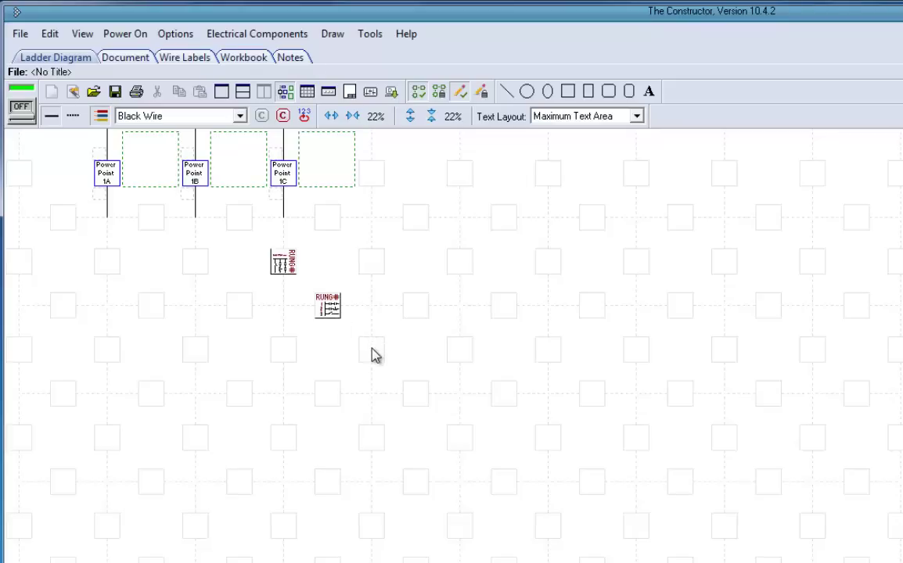
left_click(372, 352)
left_click(329, 395)
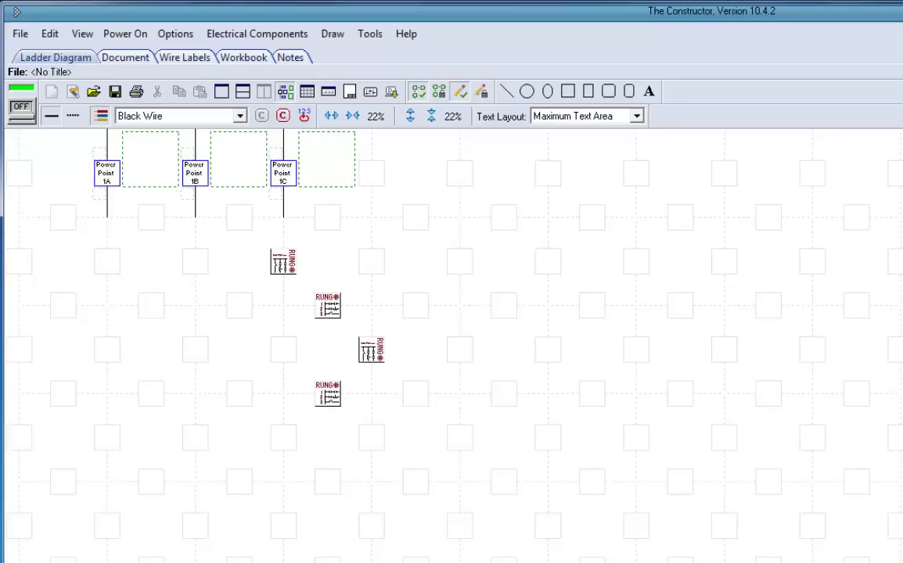
Delete the four RUNG# symbols from the zigzag of cells beneath Power Point 1C.
right_click(323, 397)
left_click(383, 447)
right_click(363, 347)
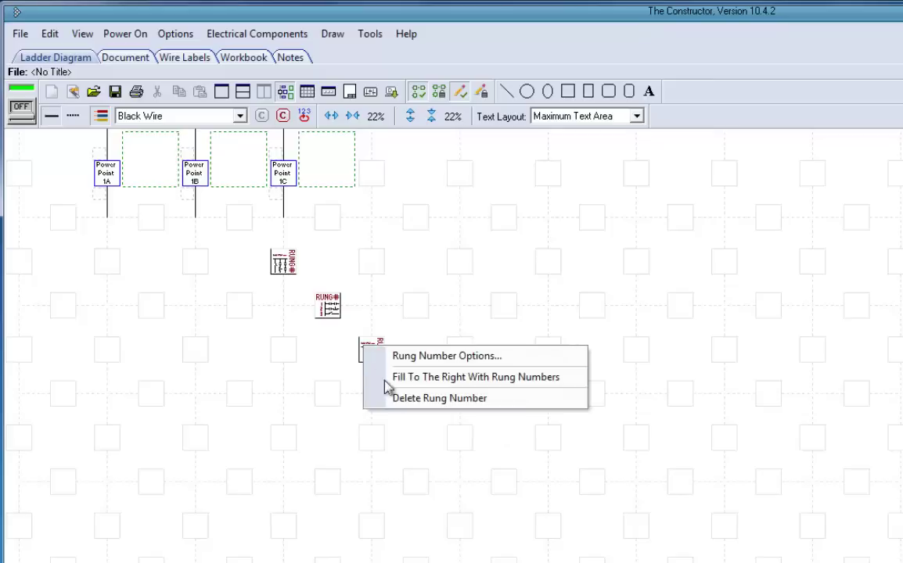
left_click(405, 399)
right_click(340, 319)
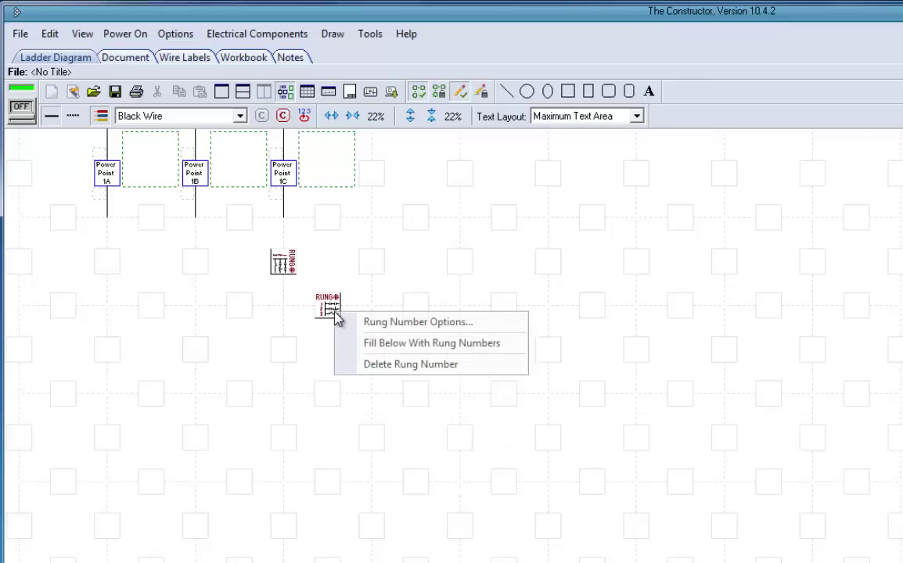
left_click(391, 367)
right_click(304, 259)
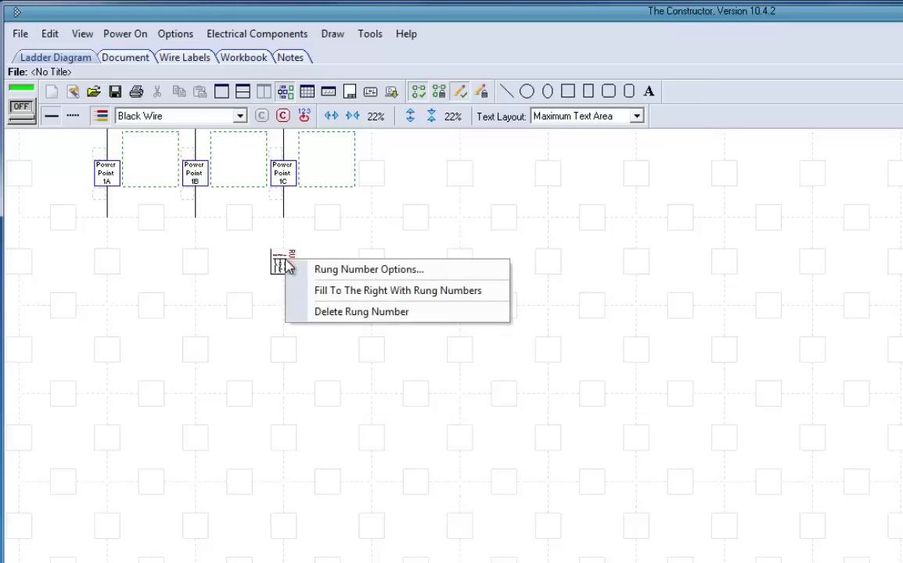
left_click(345, 313)
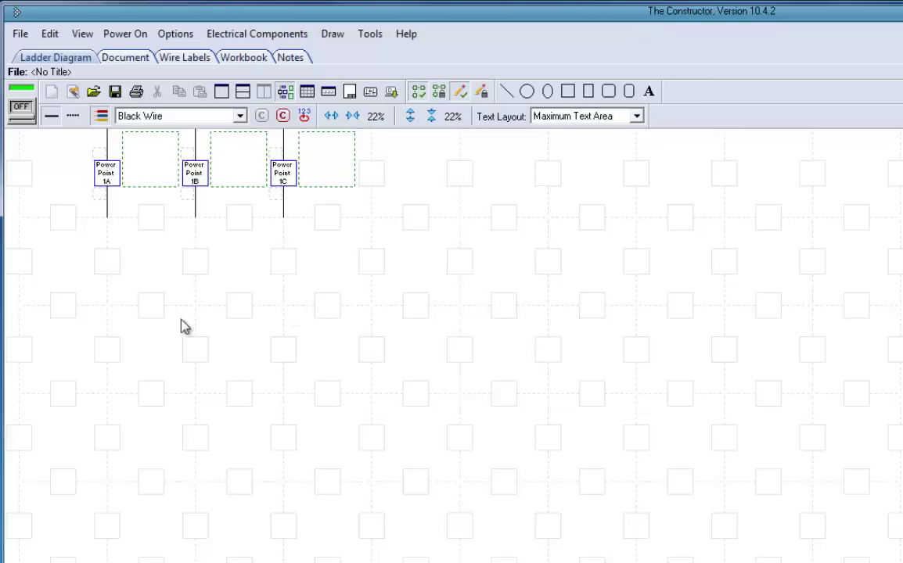
Place RUNG# symbols down column 1 for rungs 1 to 8, and switch the power on and off to preview the numbering.
left_click(67, 222)
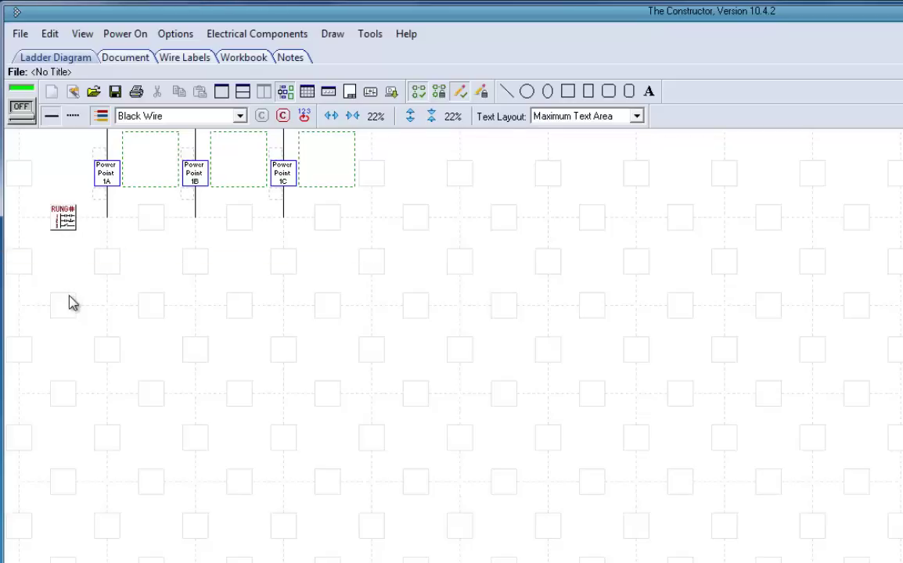
left_click(68, 309)
left_click(67, 398)
left_click(78, 355)
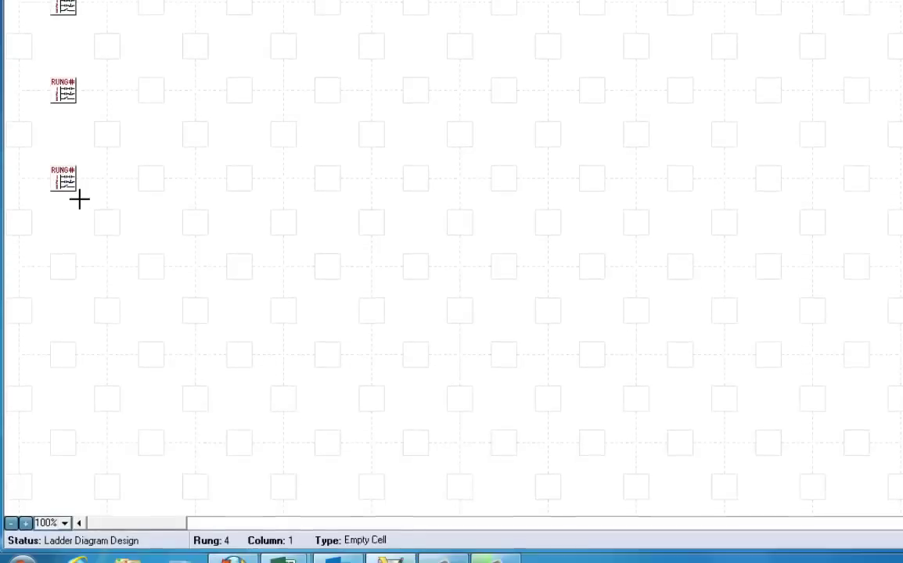
left_click(67, 426)
left_click(67, 531)
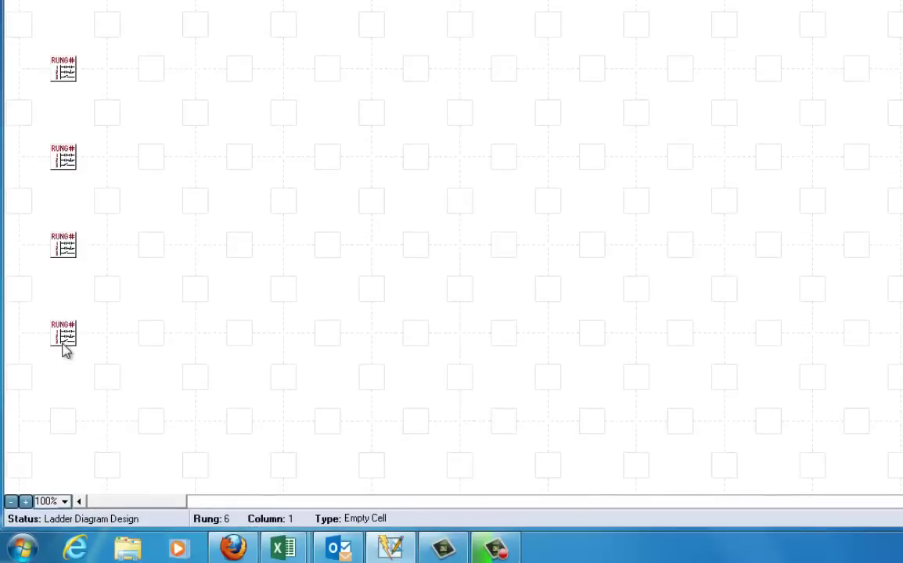
left_click(66, 425)
scroll(85, 382, "down", 9)
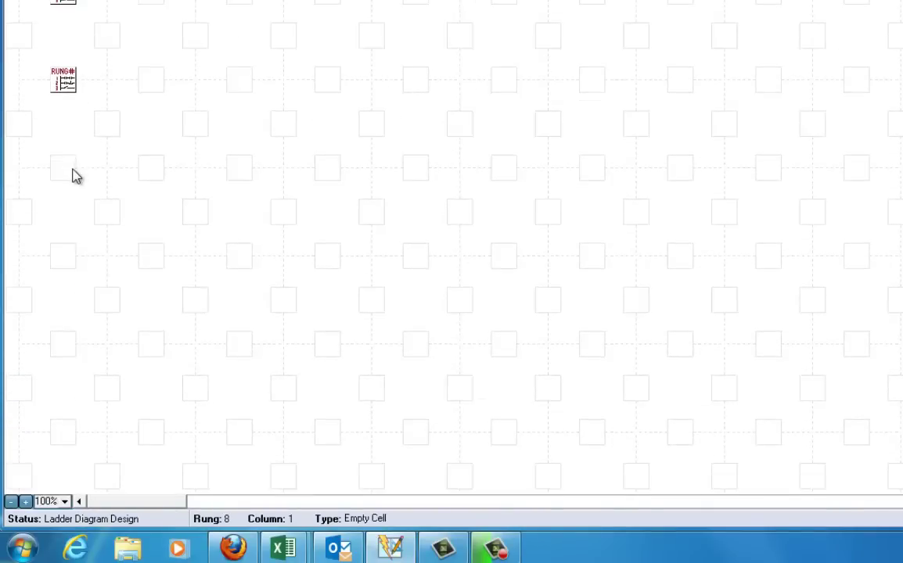
left_click(72, 173)
scroll(316, 254, "up", 6)
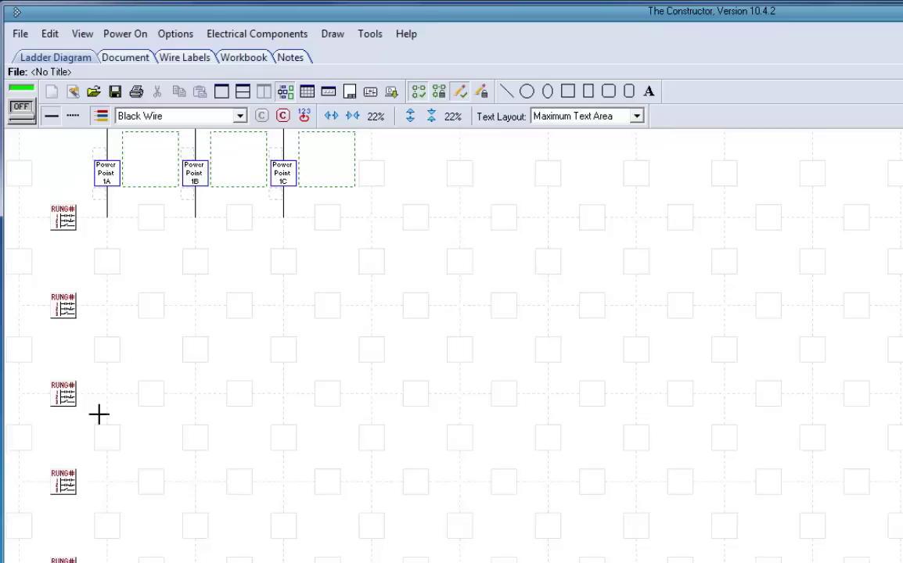
left_click(22, 110)
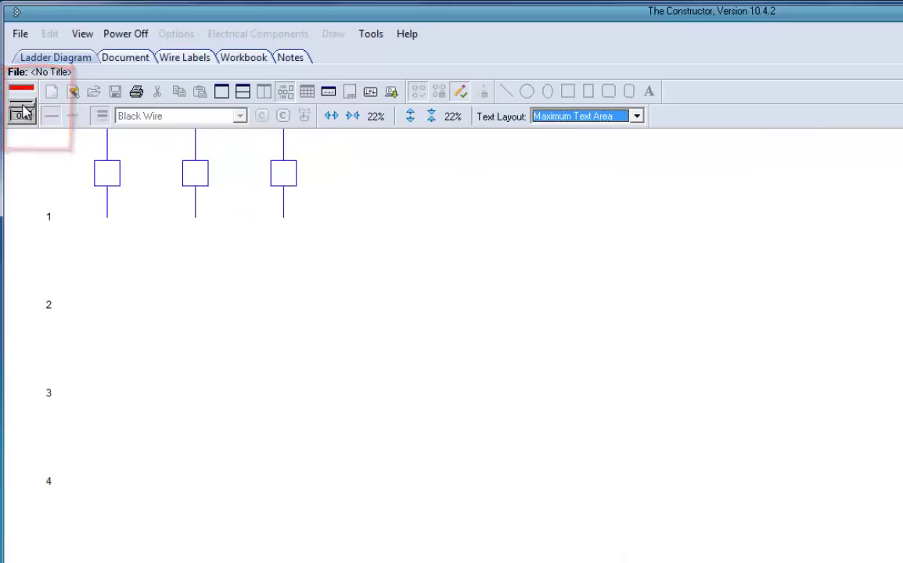
left_click(23, 110)
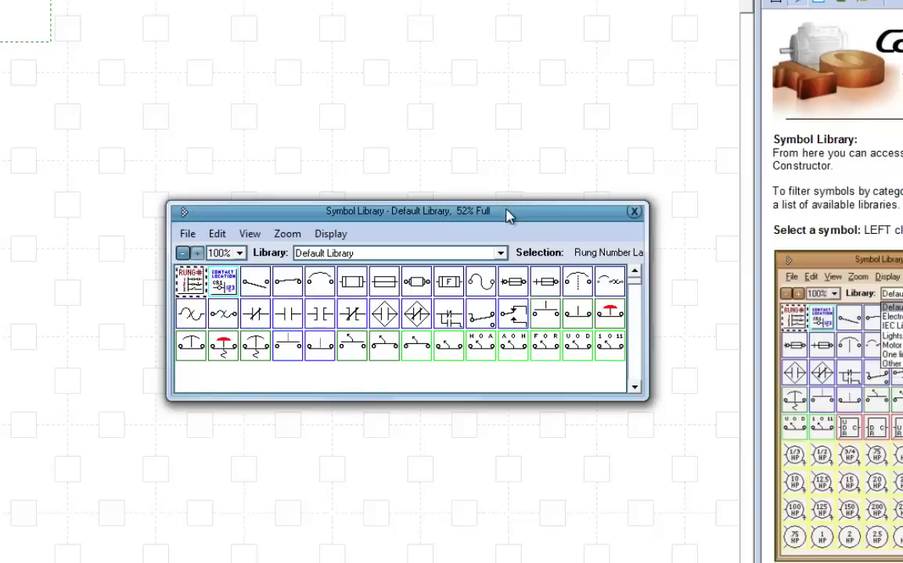
Enlarge the Symbol Library window in height and width and look through the symbols of the Default Library.
left_click_drag(508, 211, 407, 17)
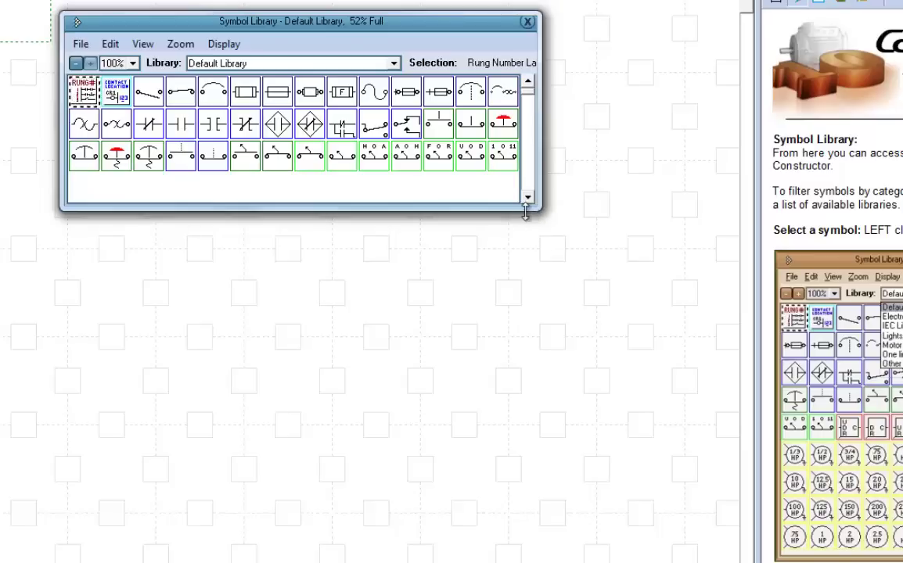
left_click_drag(525, 211, 577, 556)
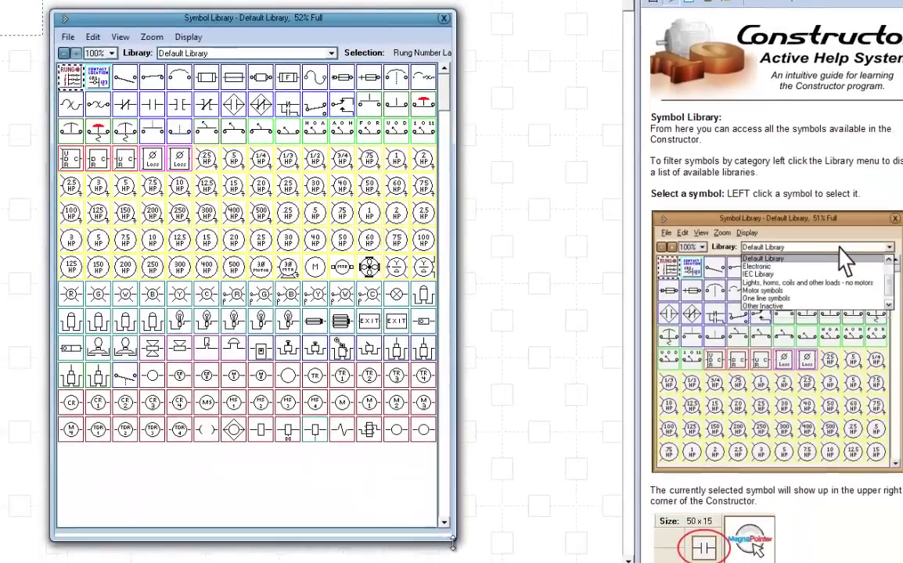
left_click_drag(454, 472, 564, 470)
scroll(95, 337, "down", 3)
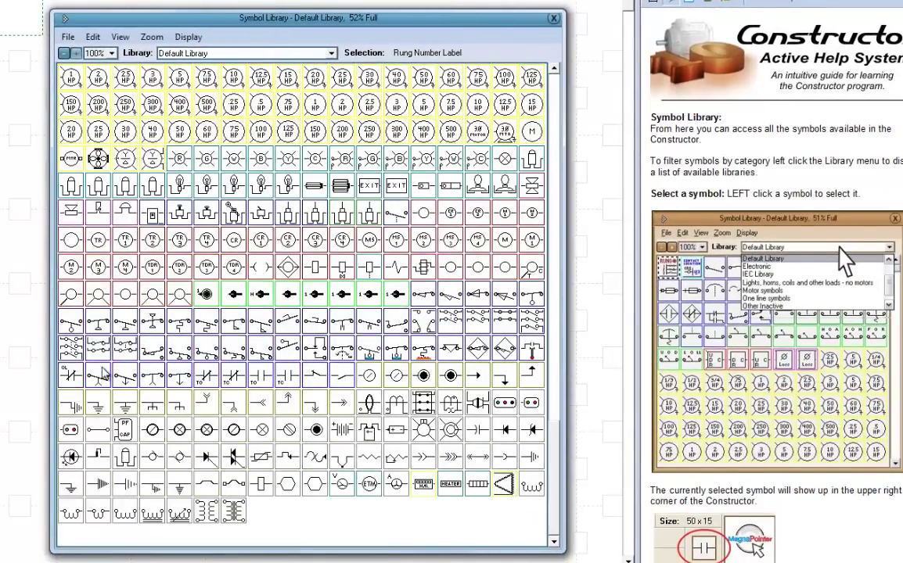
scroll(102, 375, "up", 3)
scroll(104, 375, "down", 3)
scroll(104, 375, "up", 3)
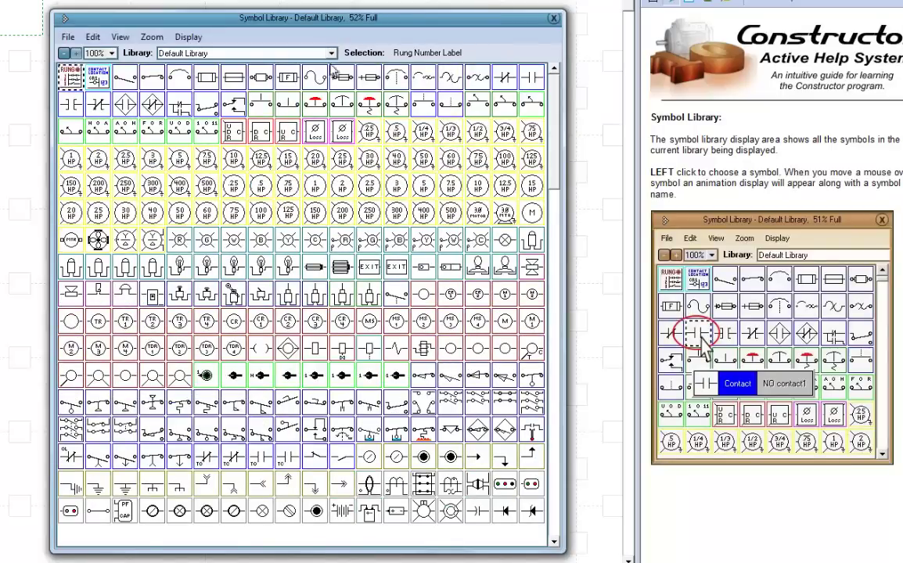
Reposition the Symbol Library window beside the three power points so their columns stay uncovered.
left_click_drag(285, 16, 250, 0)
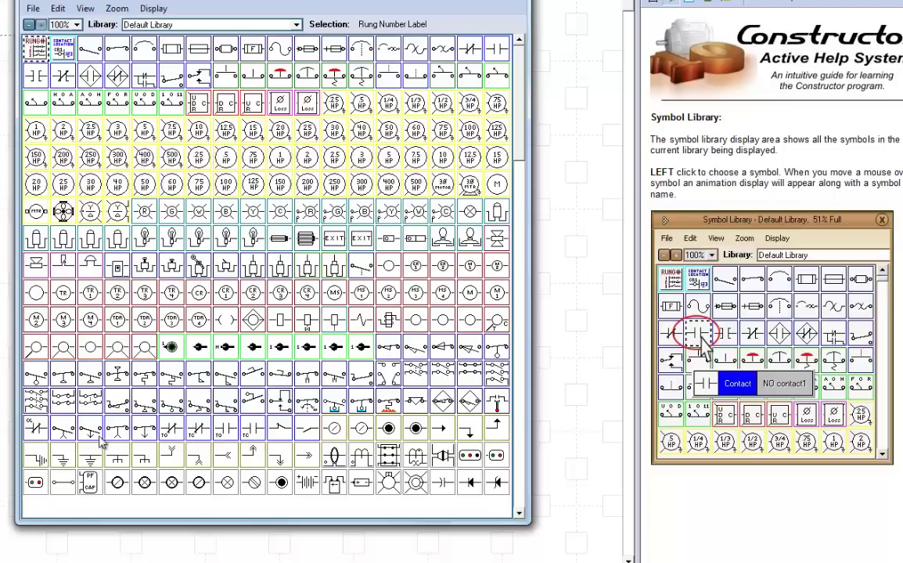
mouse_move(62, 440)
mouse_move(119, 484)
left_click_drag(216, 3, 329, 10)
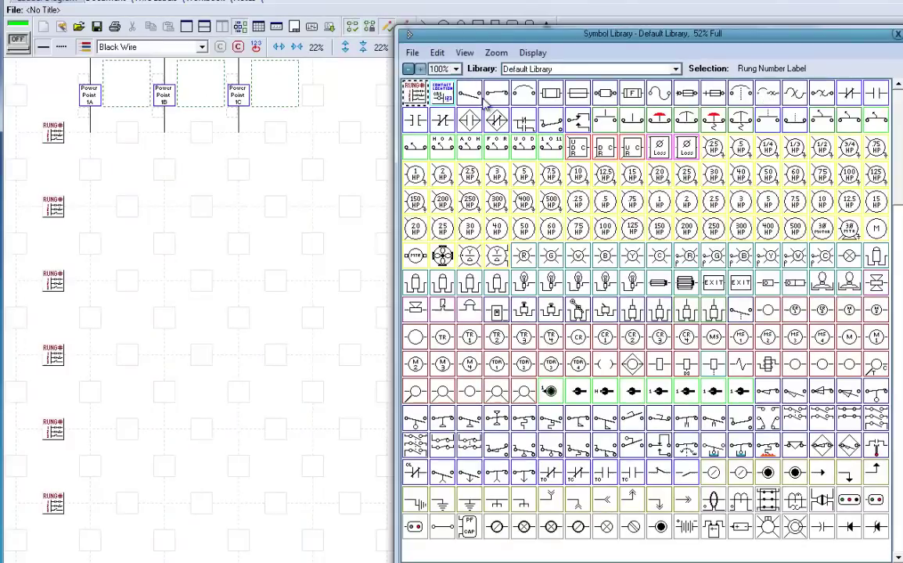
Place a NO switch_1 symbol beneath each of Power Points 1A, 1B and 1C, between rungs 1 and 2.
left_click(469, 94)
left_click(90, 177)
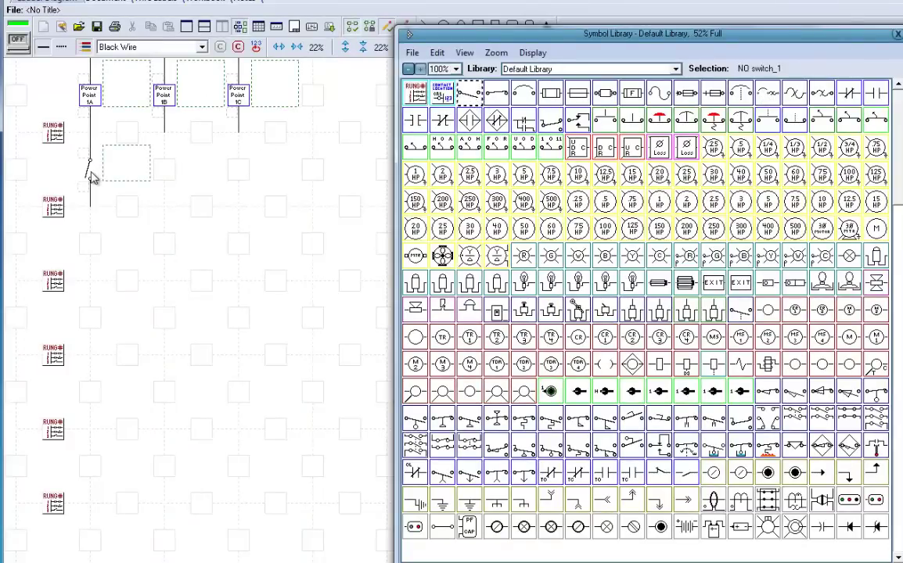
left_click(165, 177)
left_click(241, 177)
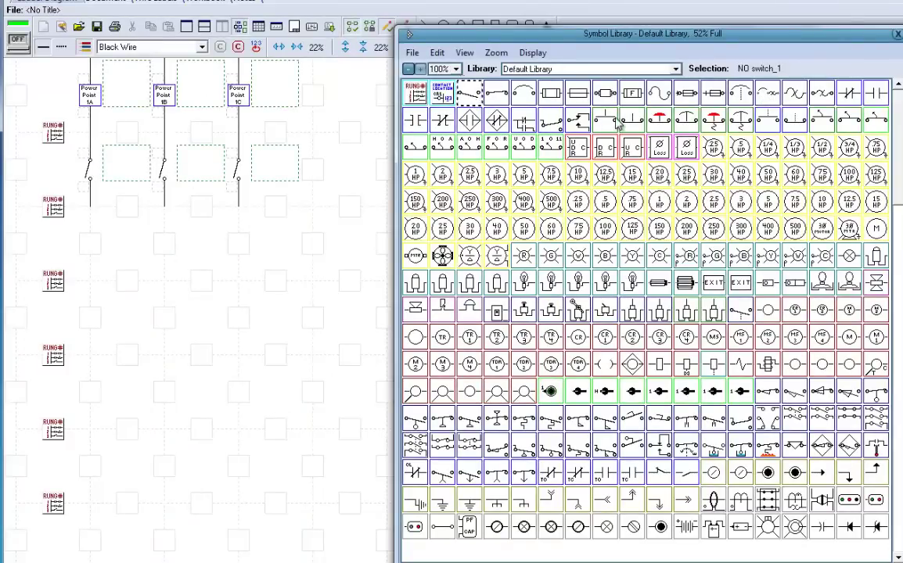
Place a fuse symbol beneath each of the three switches, between rungs 2 and 3.
left_click(550, 93)
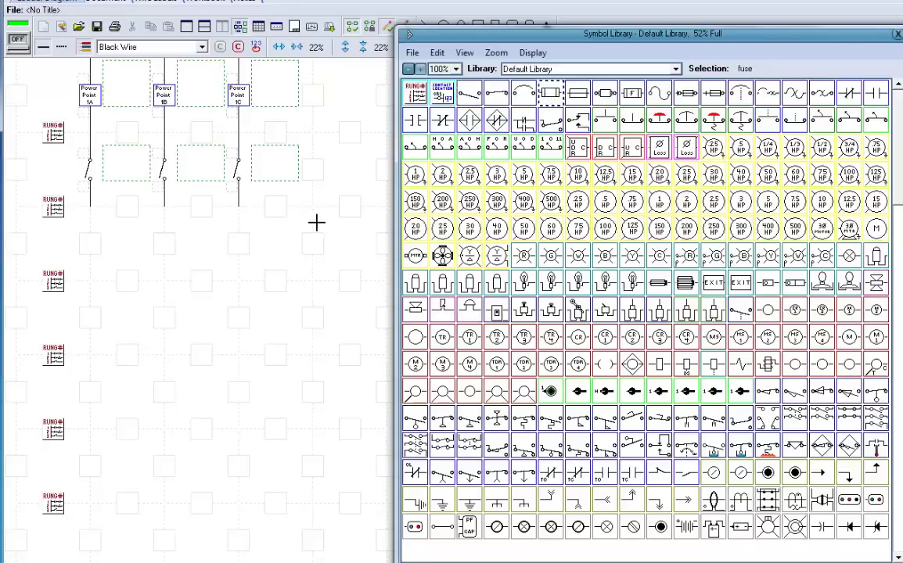
left_click(90, 243)
left_click(163, 242)
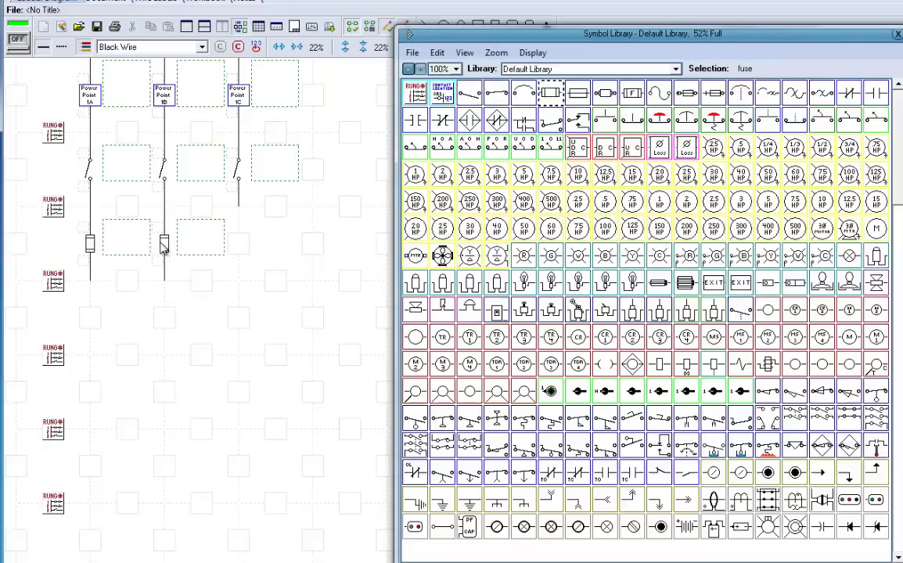
left_click(238, 243)
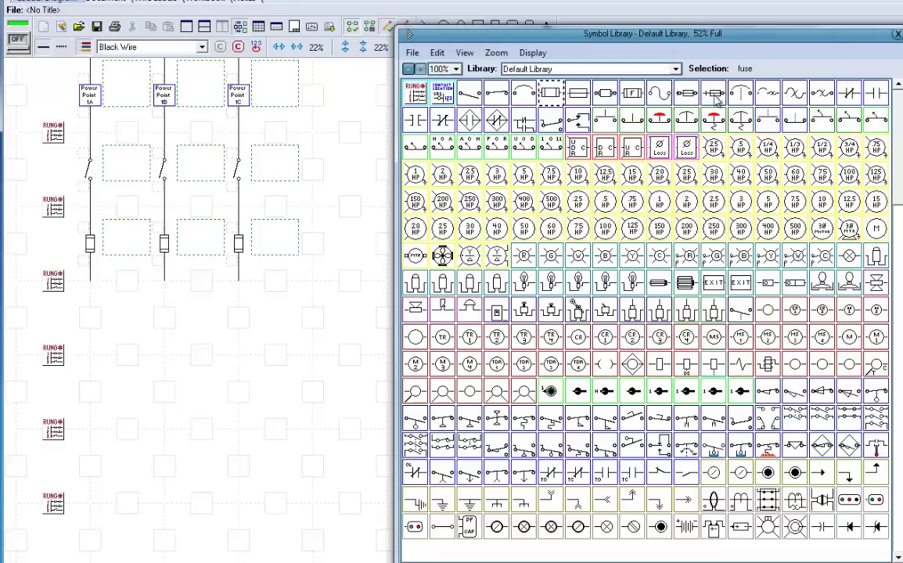
Place a NO contact1 symbol in each of the three phase columns between rungs 4 and 5, leaving one row empty below the fuses.
left_click(876, 93)
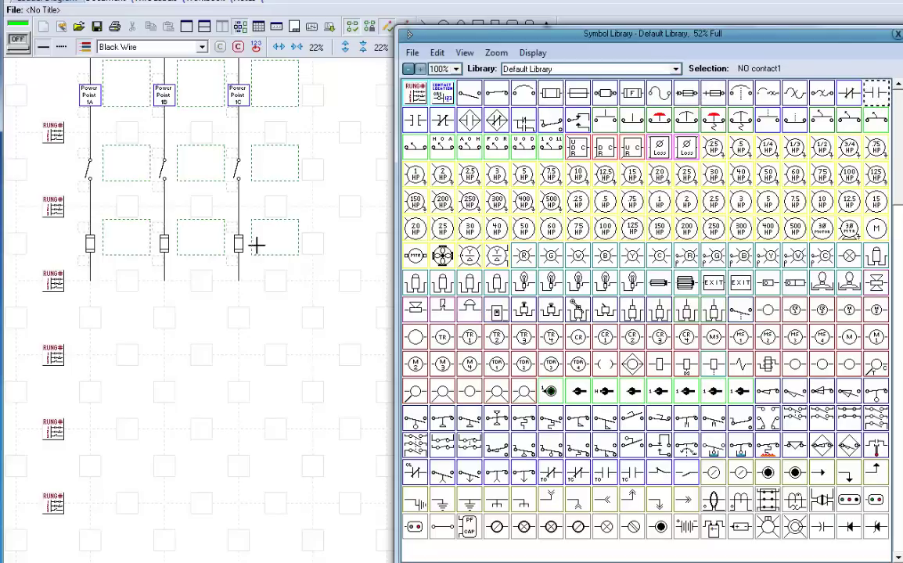
left_click(89, 397)
left_click(162, 396)
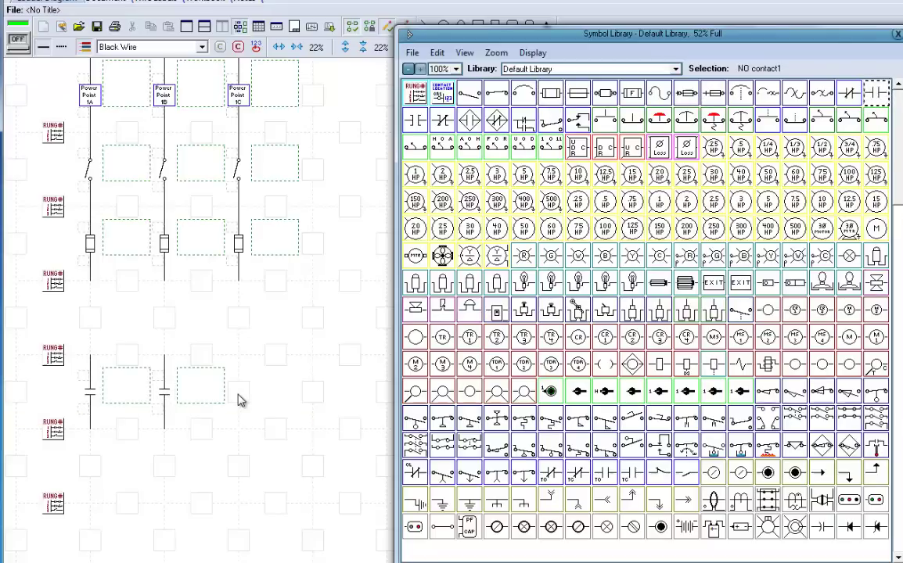
left_click(240, 396)
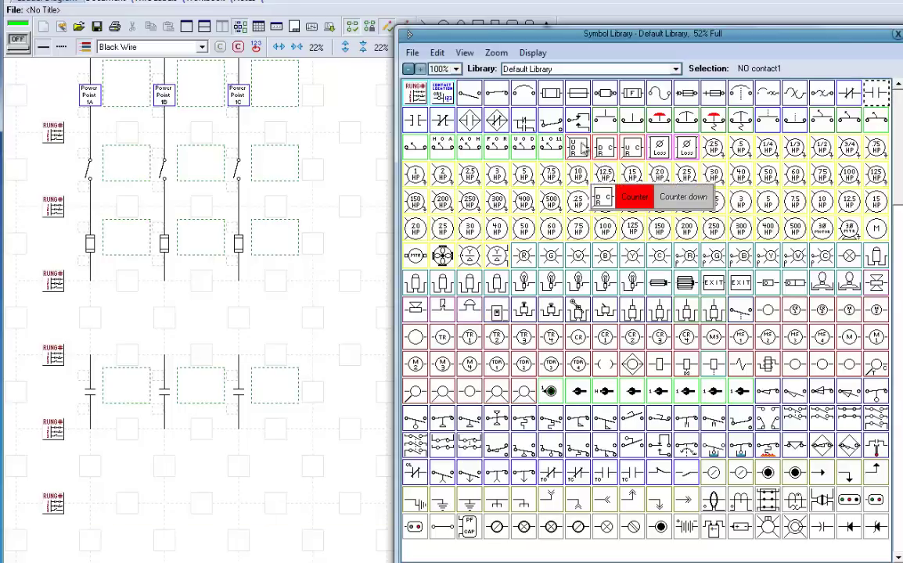
Place an Overload symbol beneath each of the three contacts, between rungs 5 and 6.
left_click(796, 93)
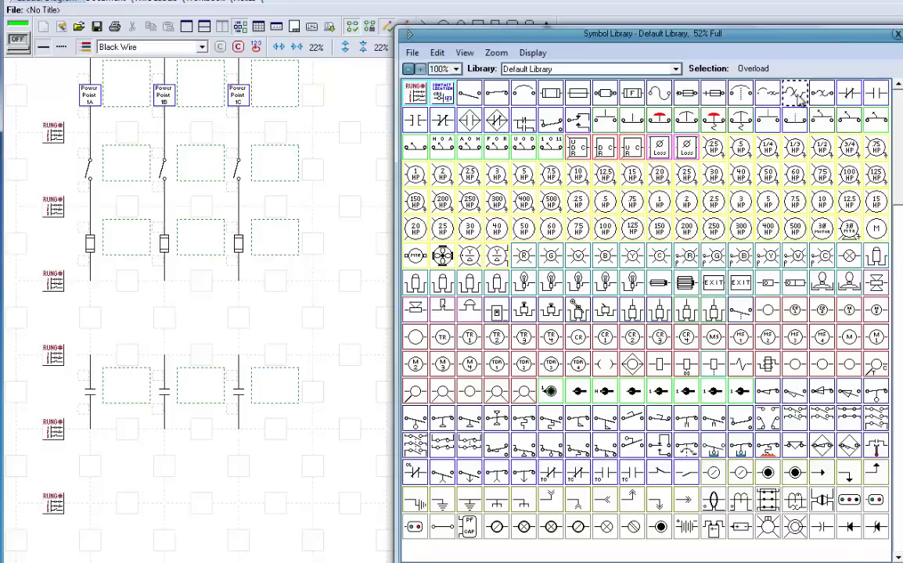
left_click(90, 468)
left_click(164, 468)
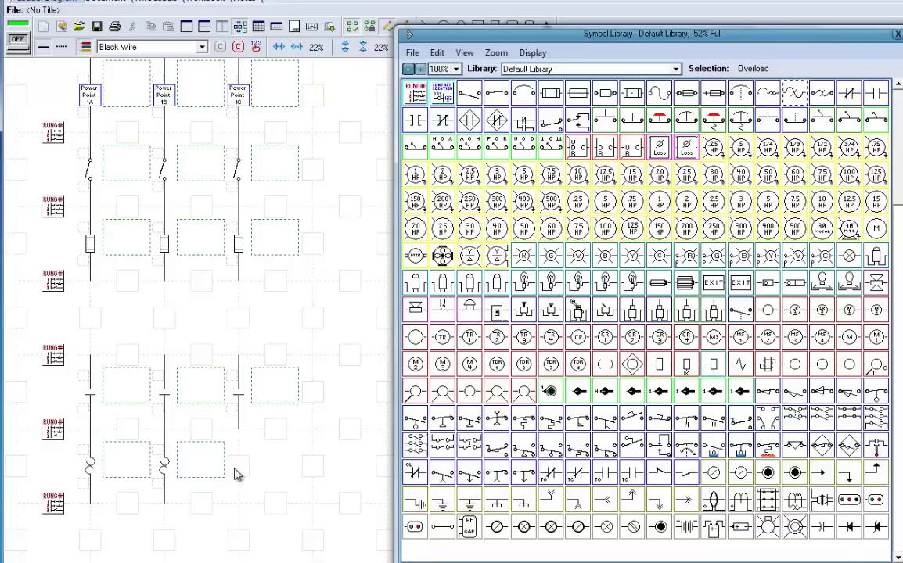
left_click(238, 468)
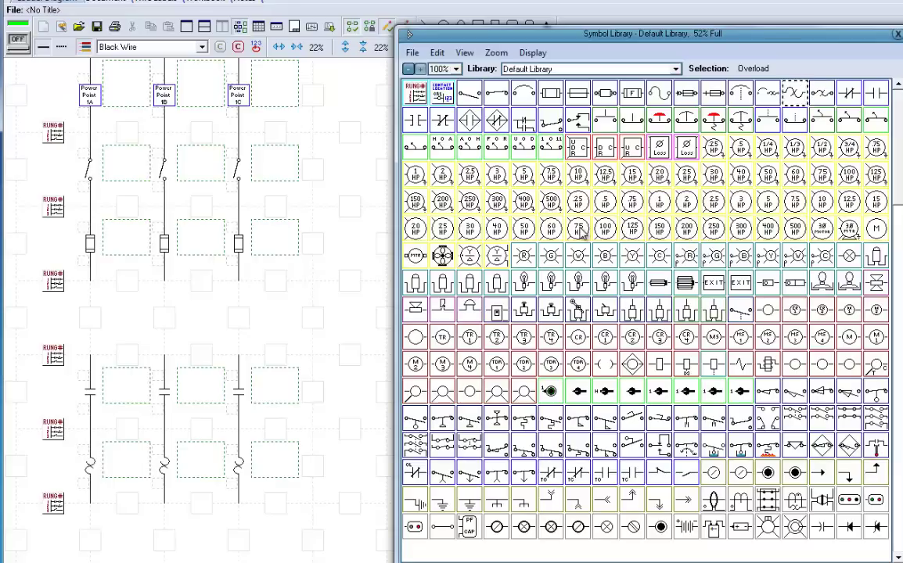
Place the 50 HP three-phase motor beneath the middle overload and wire the two outer overloads to it along rung 6.
left_click(525, 231)
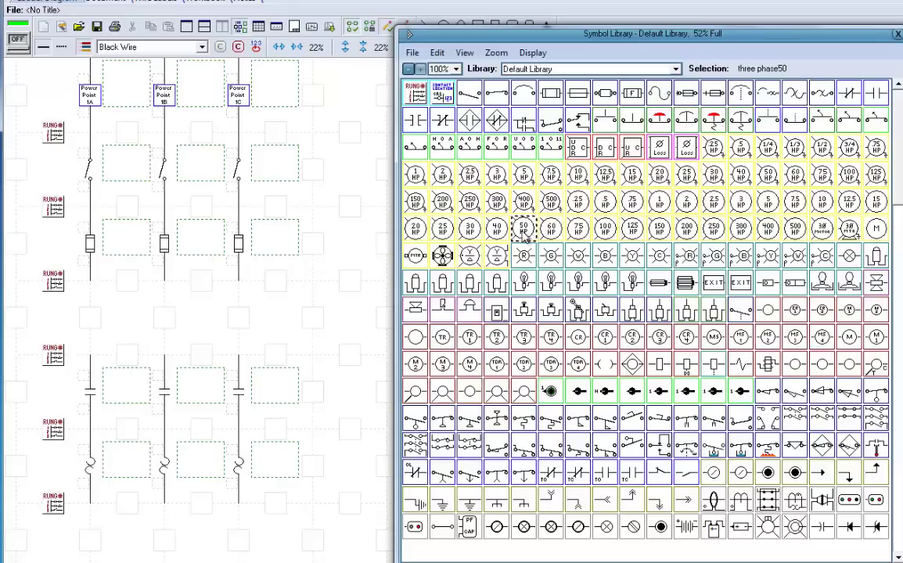
left_click(163, 544)
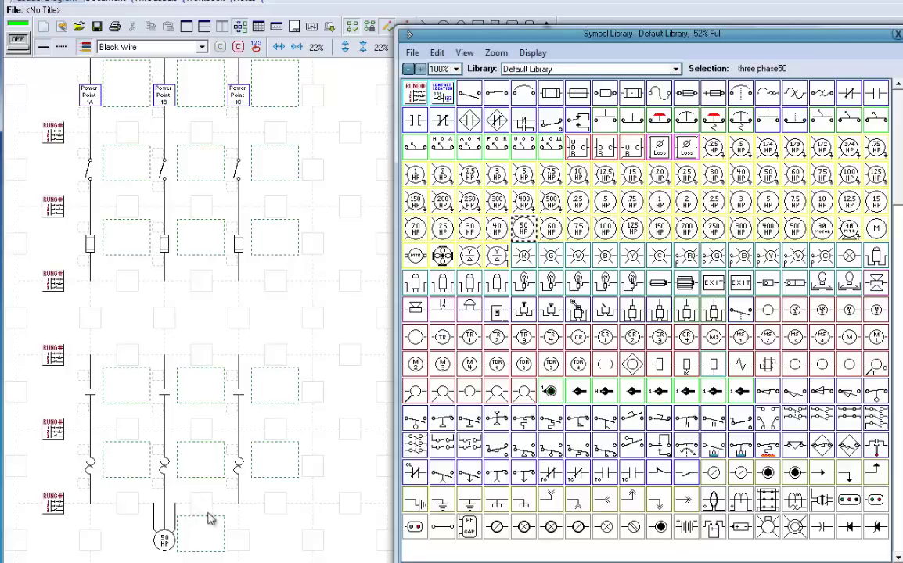
left_click(185, 510)
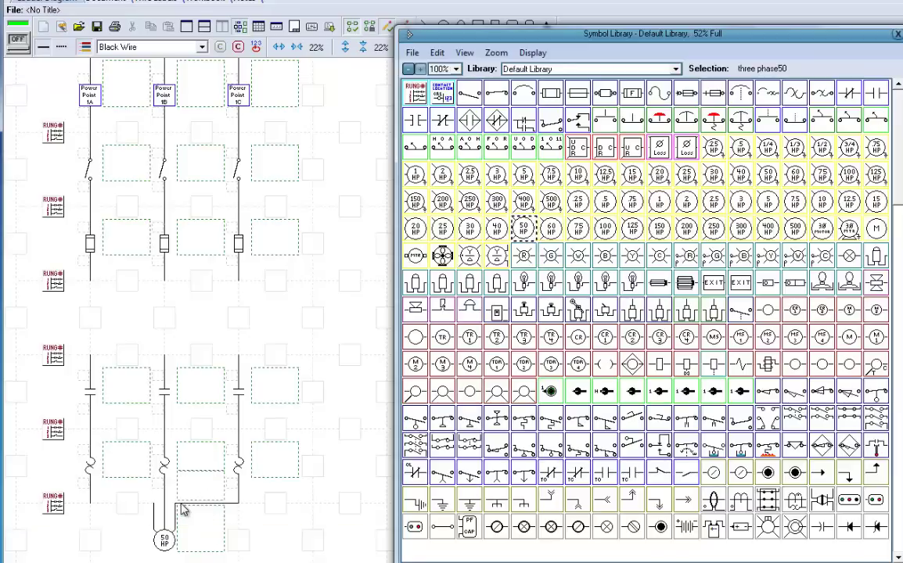
left_click(144, 509)
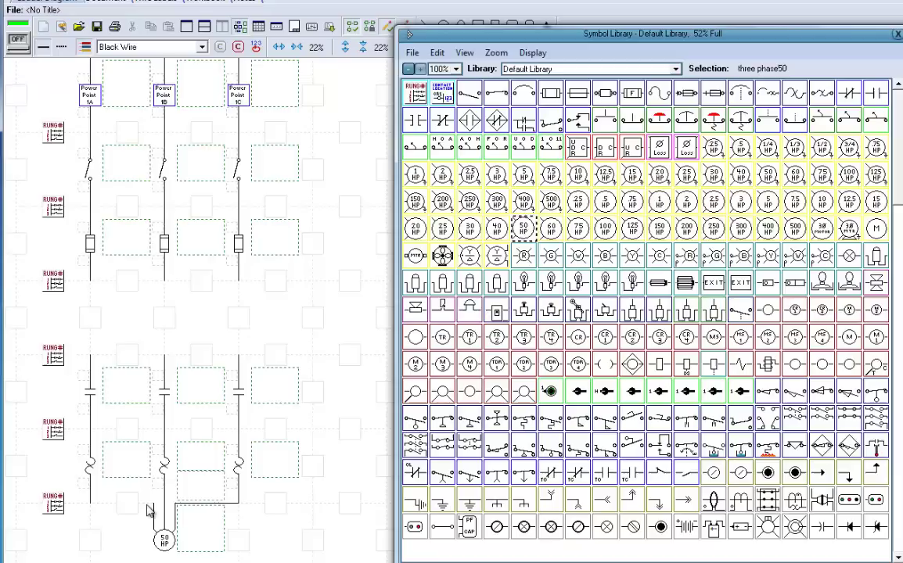
Wire the gap between the fuses and the contacts in all three phase columns, from rung 3 to rung 4.
left_click(91, 350)
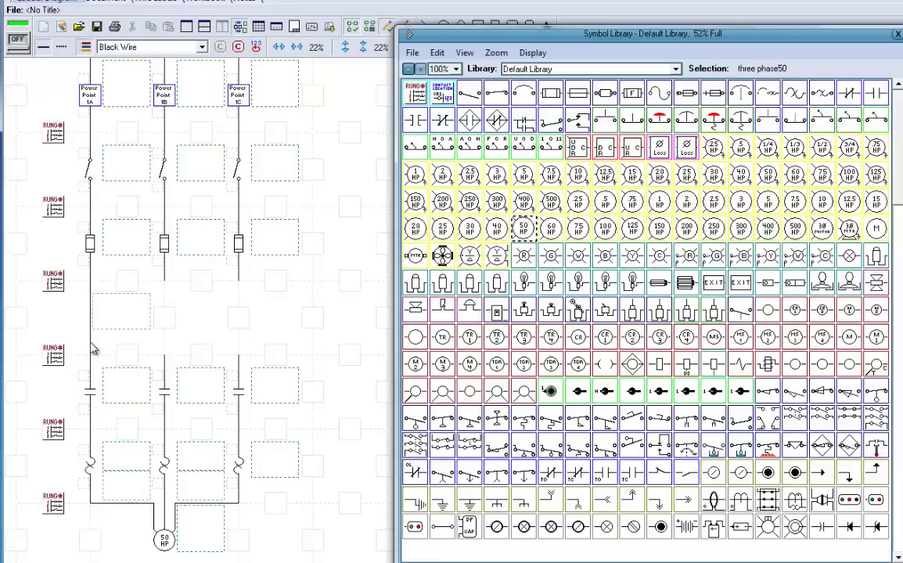
left_click(167, 351)
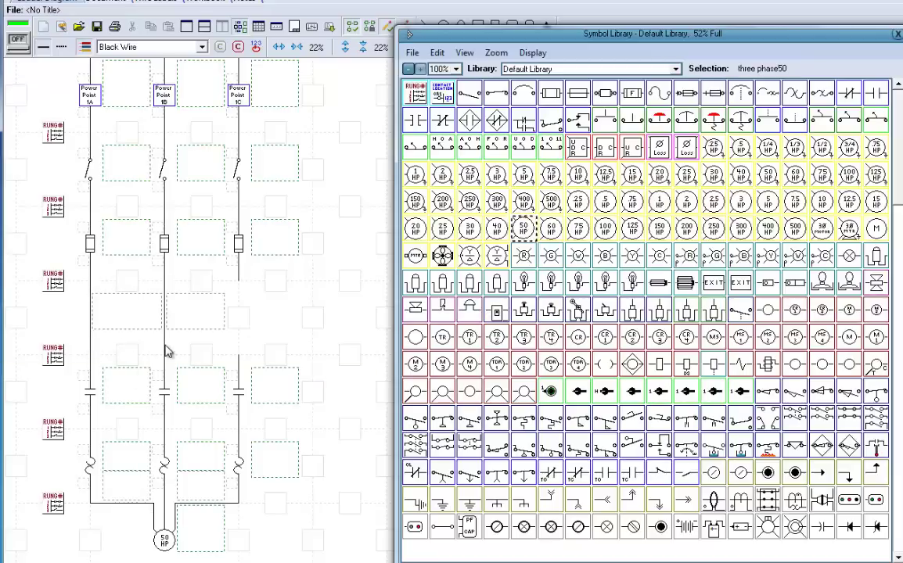
left_click(240, 351)
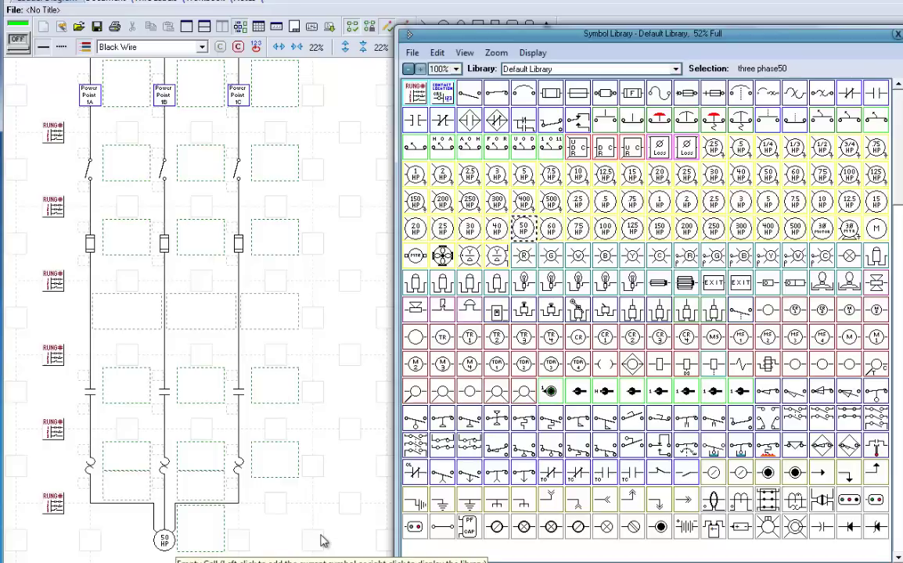
Turn on the simulation power and close the three switches and the three contacts to run the 50 HP motor.
left_click(16, 47)
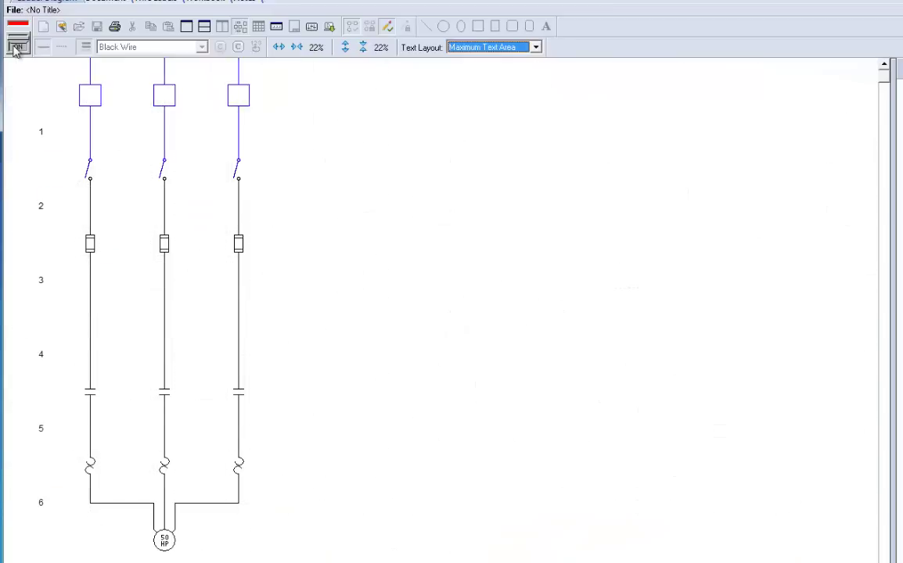
left_click(89, 172)
left_click(162, 171)
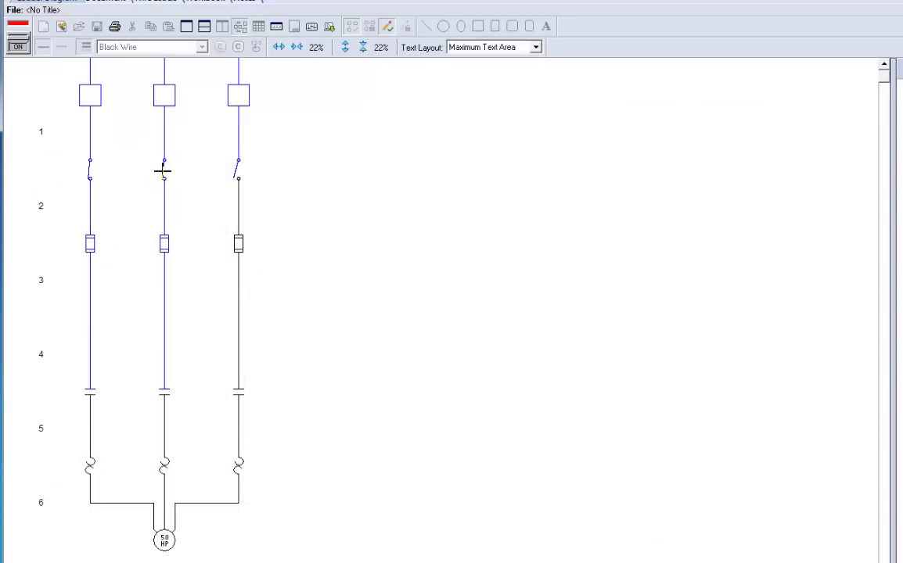
left_click(236, 171)
left_click(88, 391)
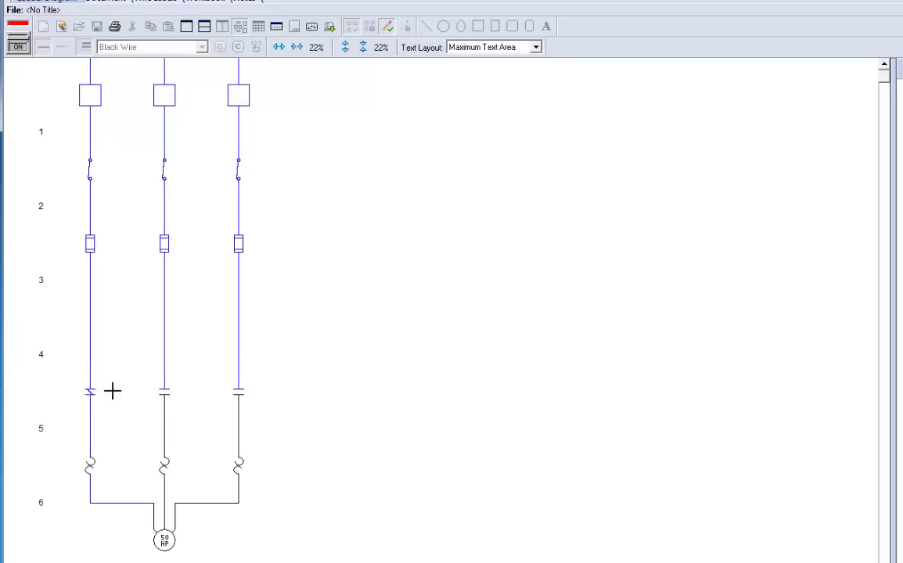
left_click(163, 391)
left_click(237, 391)
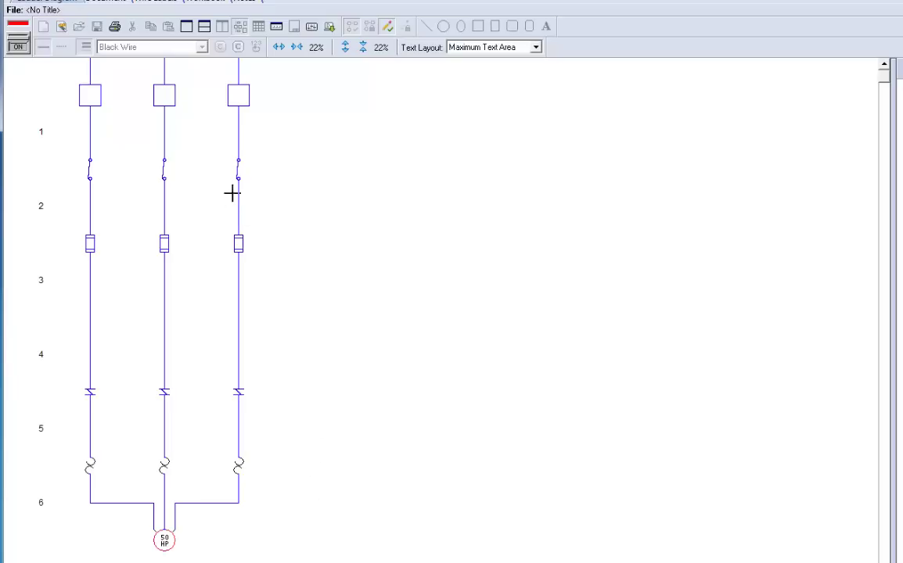
Reopen the contacts and the three switches, and turn the simulation power off.
left_click(164, 391)
left_click(90, 391)
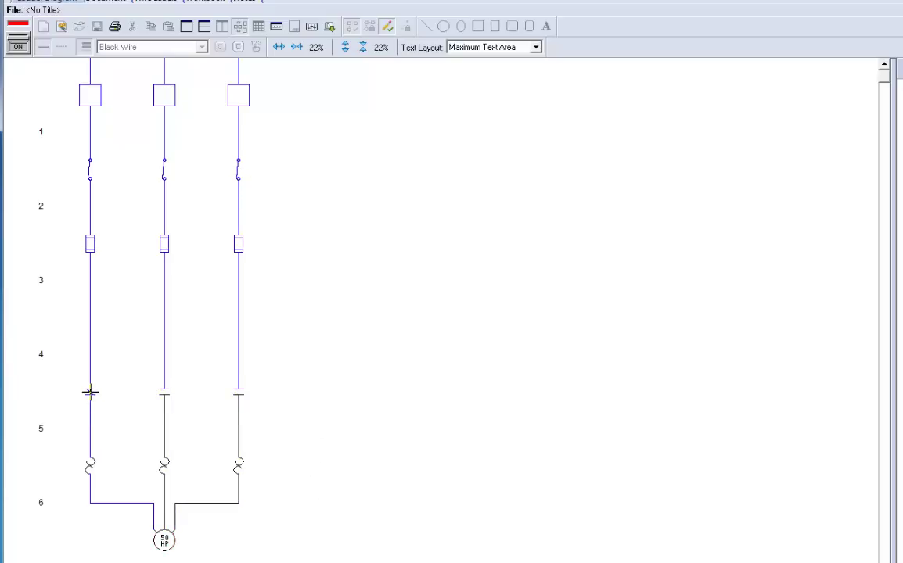
left_click(90, 243)
left_click(90, 165)
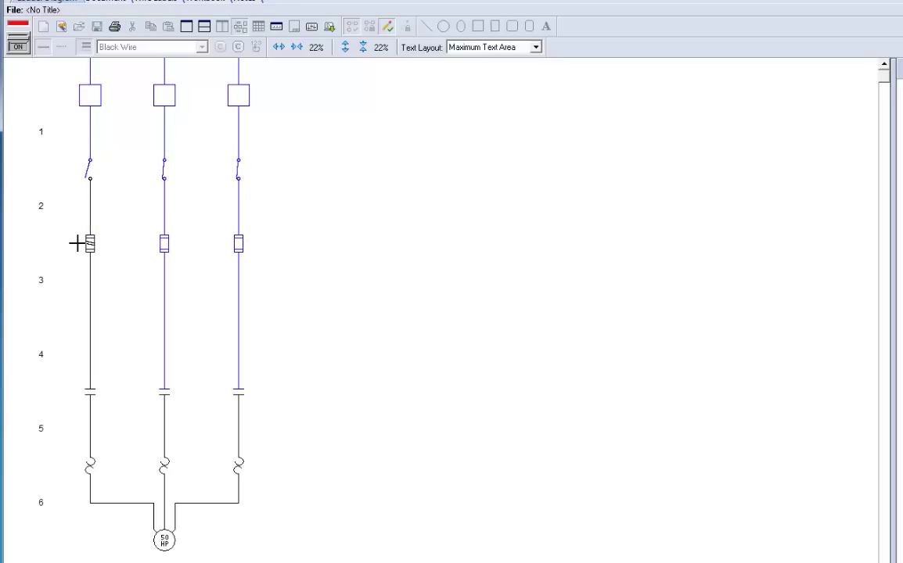
left_click(164, 169)
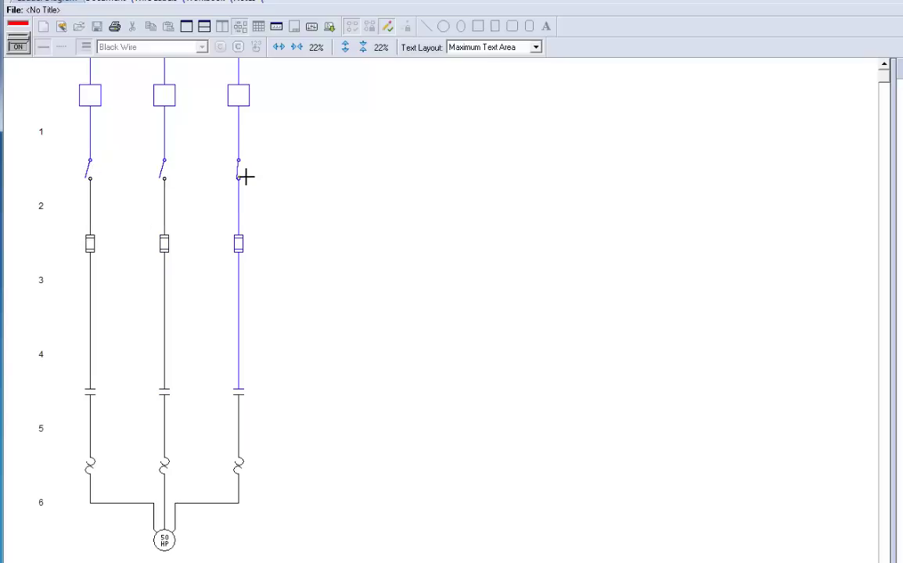
left_click(240, 169)
left_click(17, 47)
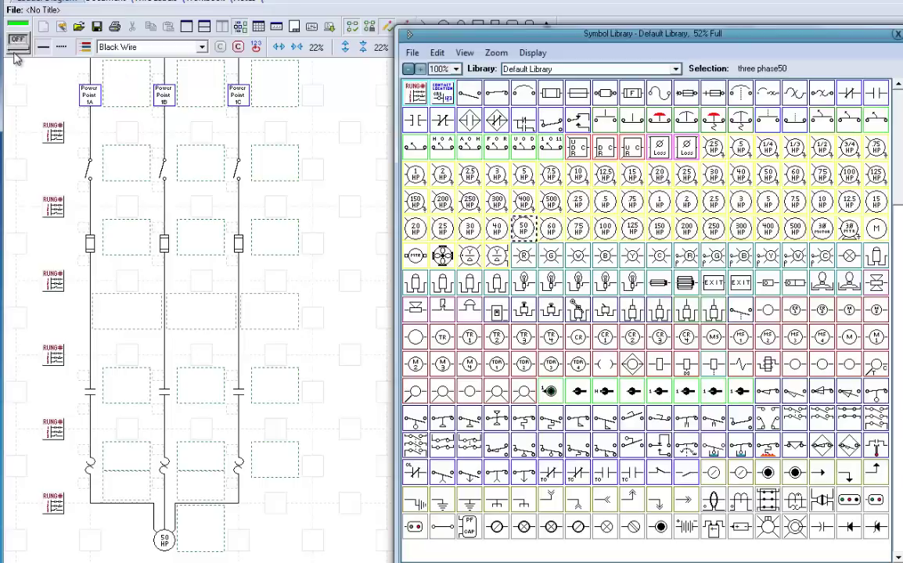
Label the switches in all three phase columns as SW1.
left_click(116, 164)
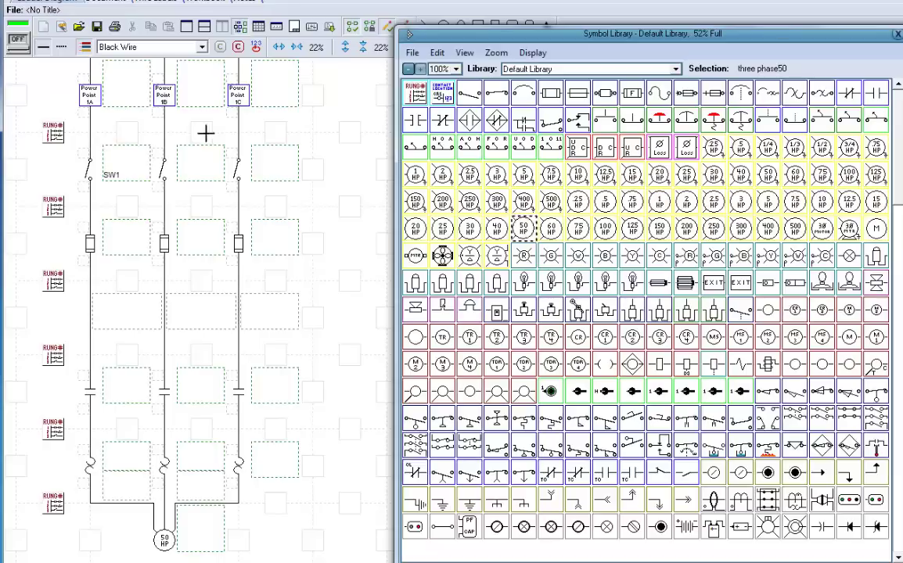
left_click(163, 162)
type("SW1")
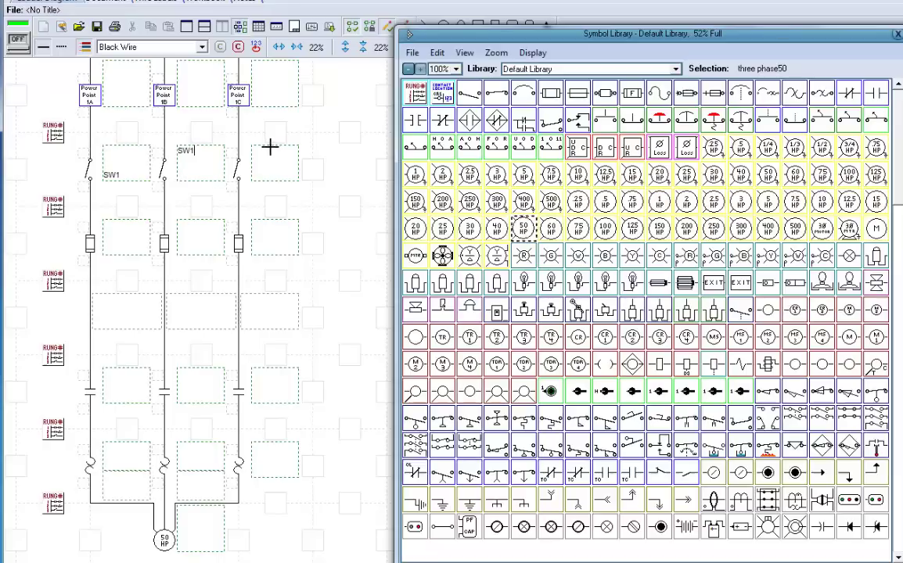
left_click(272, 163)
type("SW1")
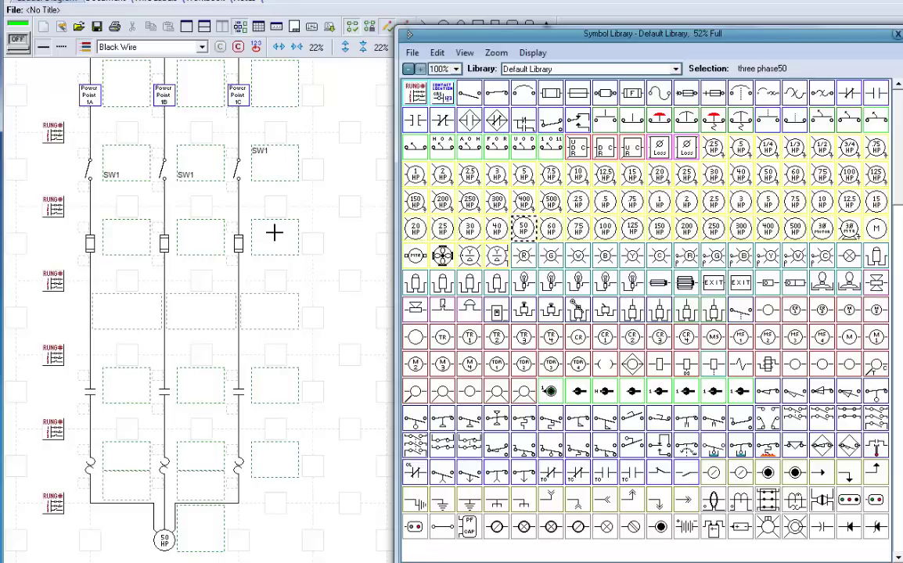
Label the fuses in all three phase columns as FU1 with 10A on a second line, leaving the contacts unnamed.
left_click(104, 239)
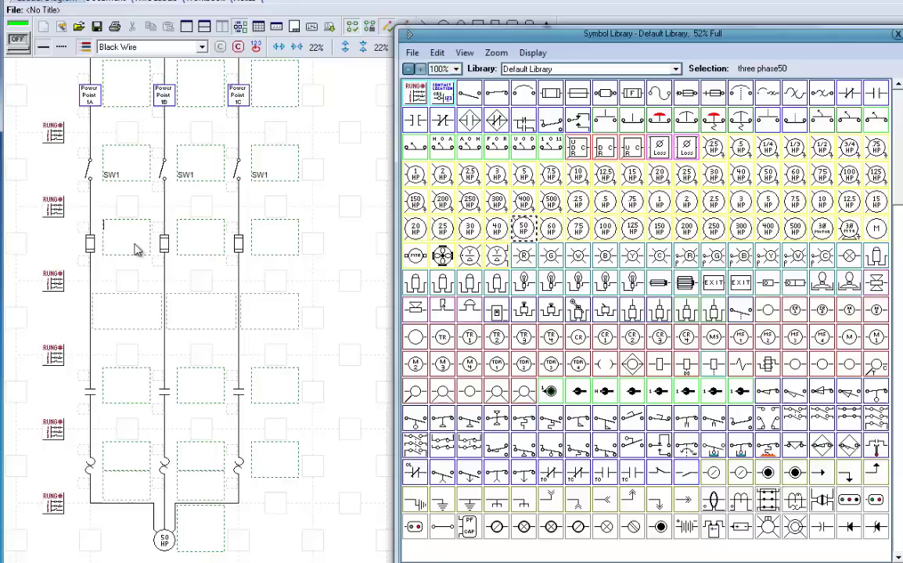
type("FU1")
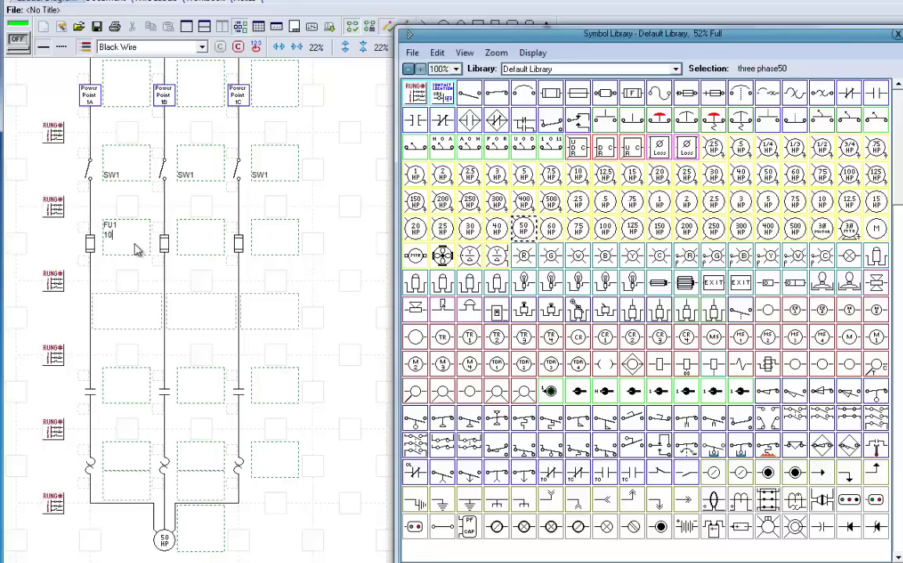
type(" 10A")
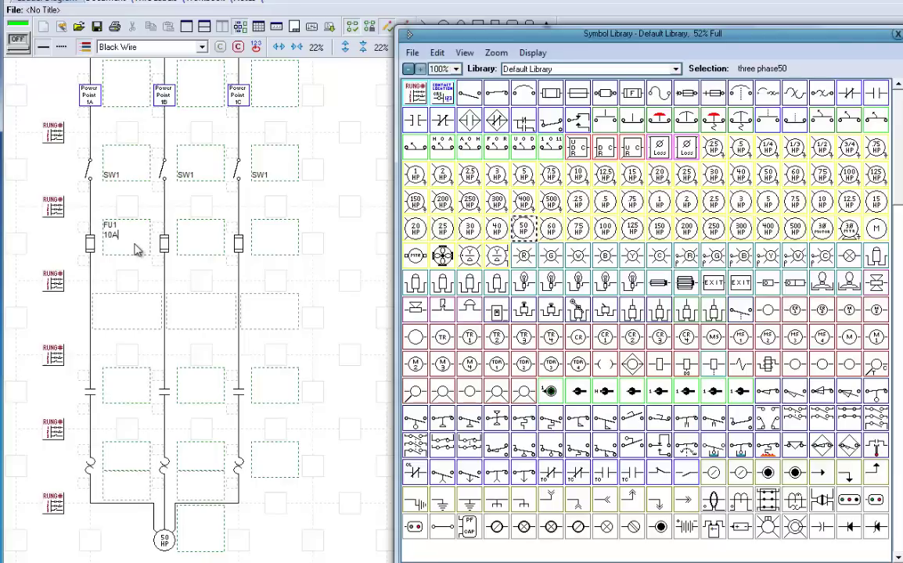
left_click(186, 243)
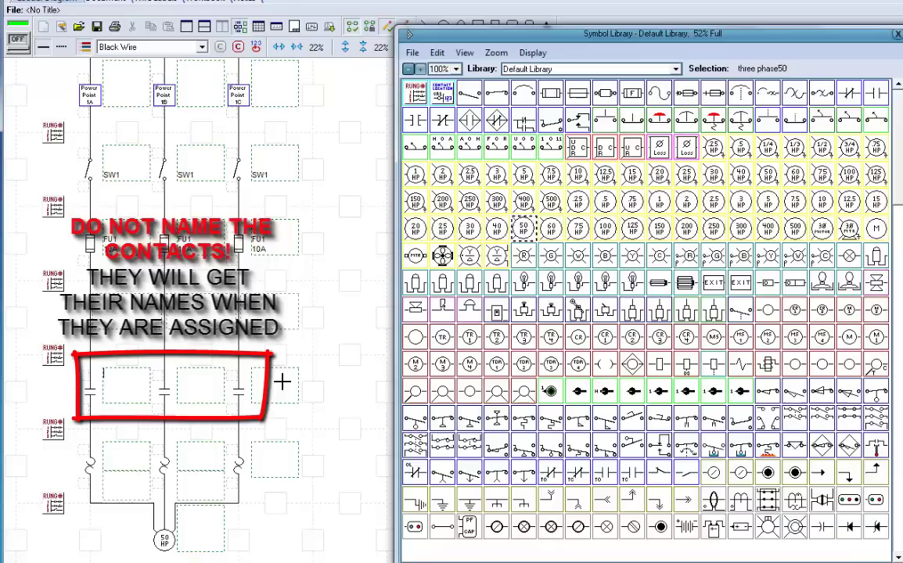
left_click(115, 383)
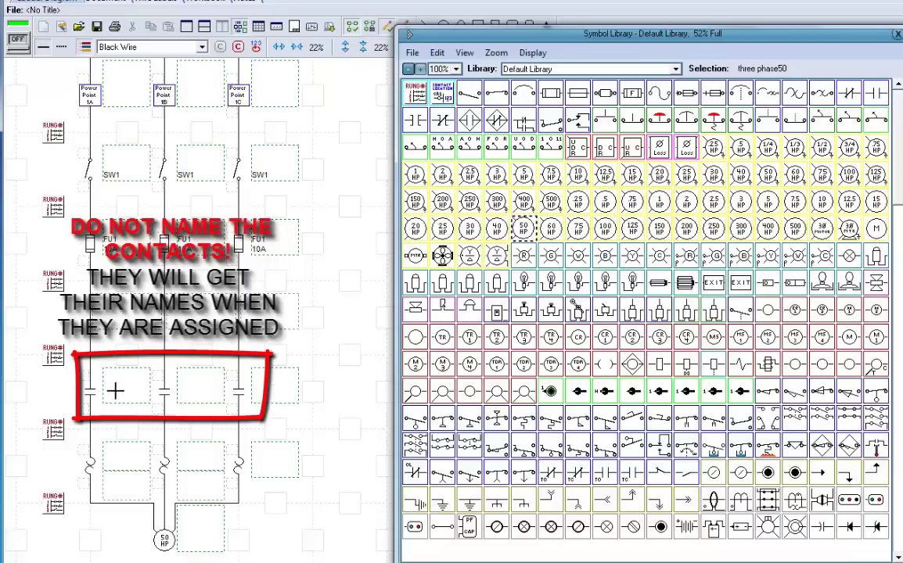
Label the three overloads OL1, OL2 and OL3 from the first phase to the third.
left_click(117, 462)
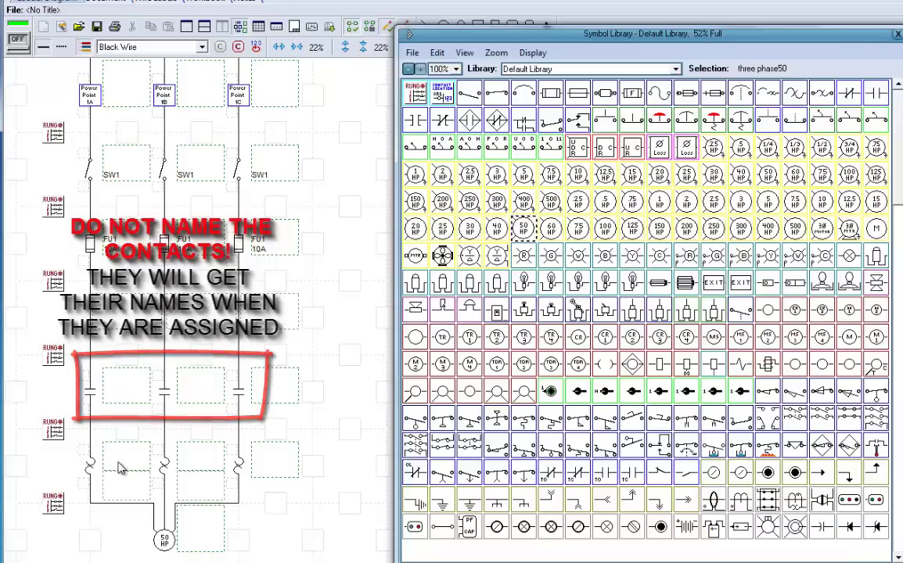
type("OL1")
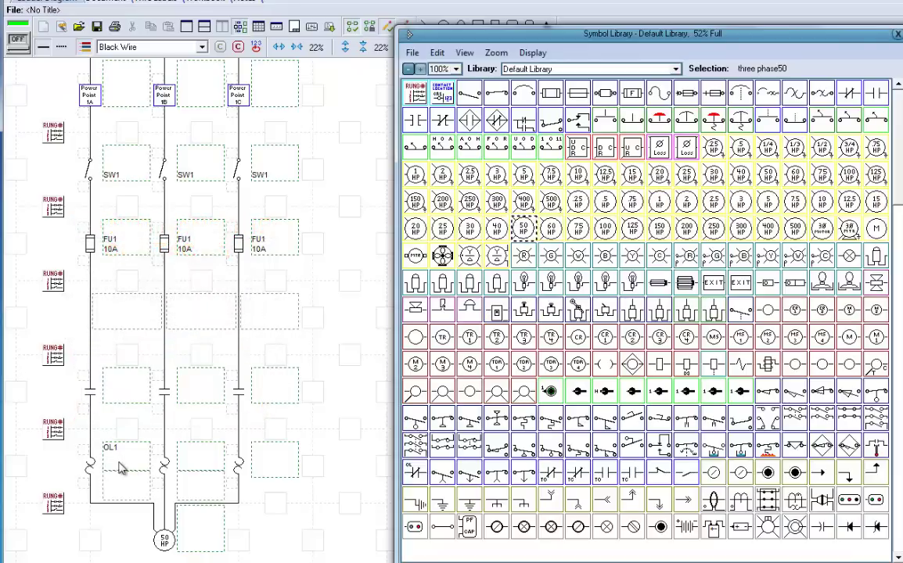
left_click(202, 460)
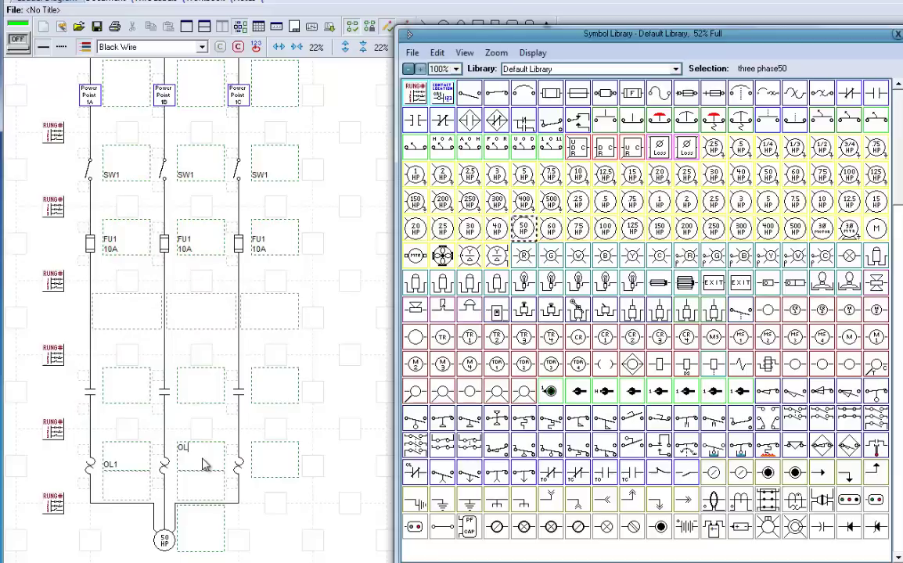
left_click(258, 463)
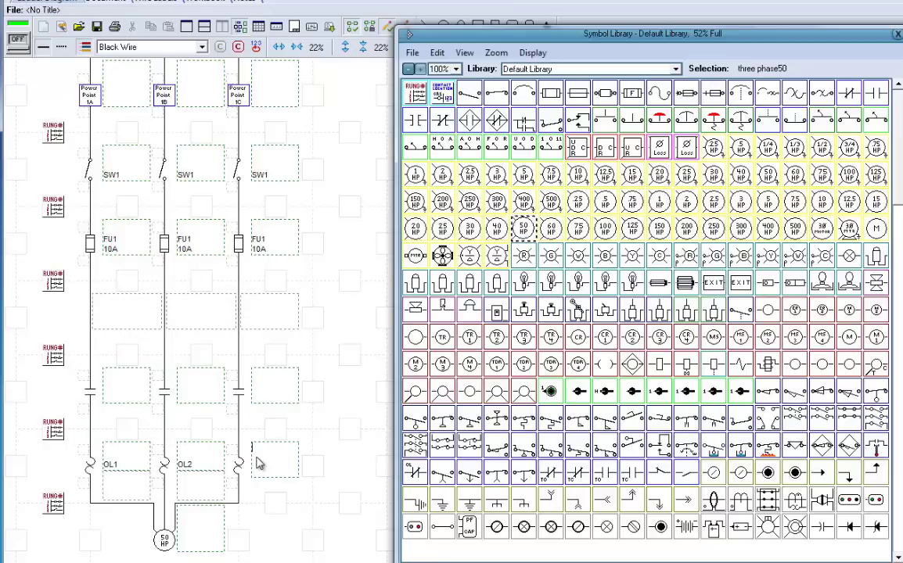
left_click(315, 445)
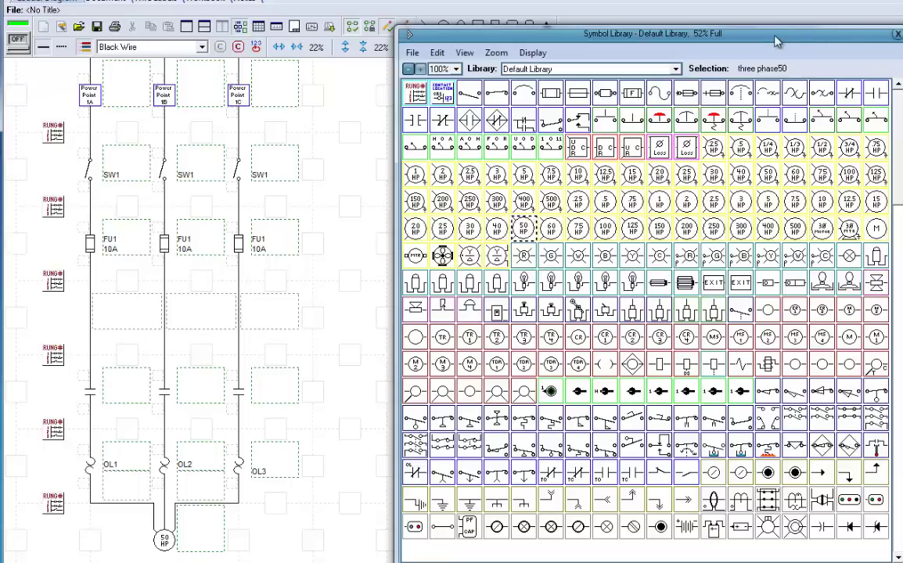
Branch a wire from the third phase at rung 3 up to rung 1 and place a fuse on rung 1 at its end.
left_click_drag(710, 36, 901, 12)
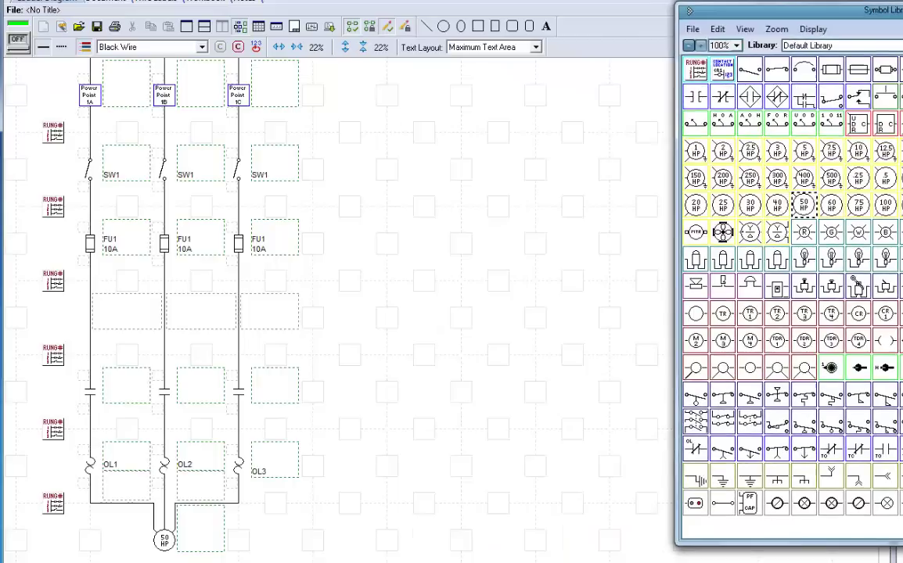
left_click(242, 283)
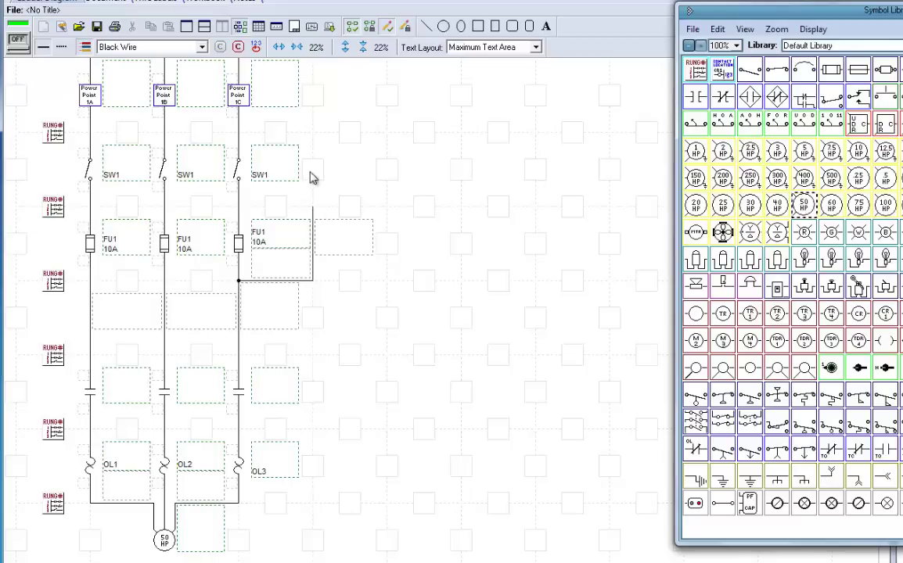
left_click(327, 135)
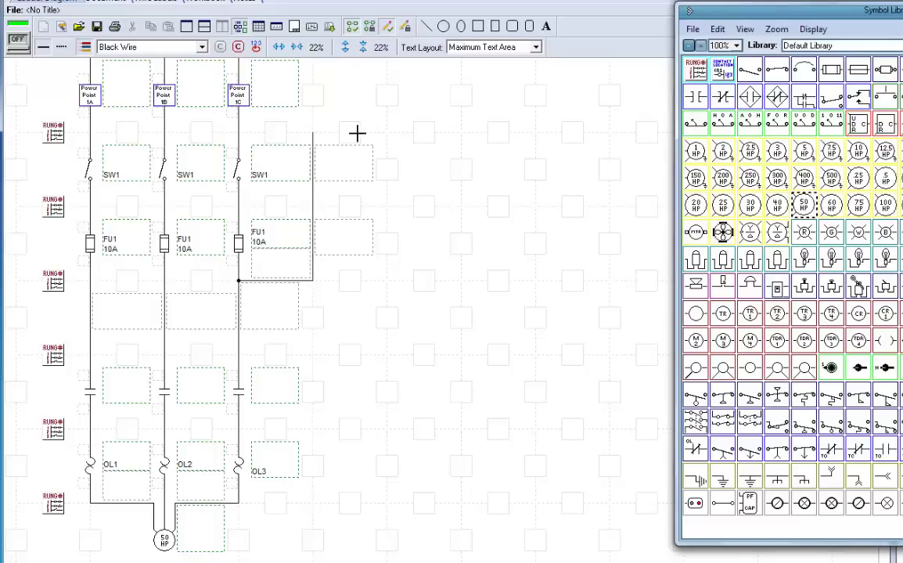
left_click(834, 72)
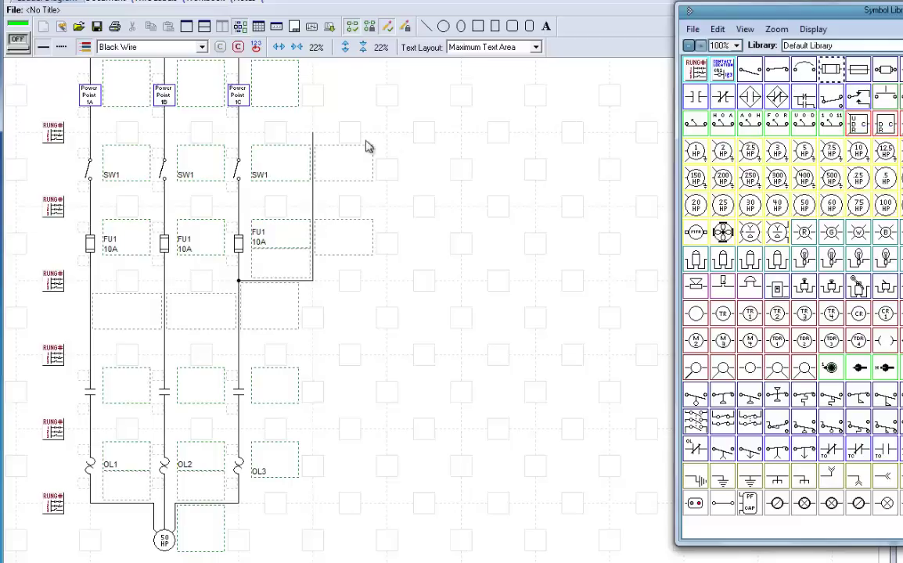
left_click(349, 137)
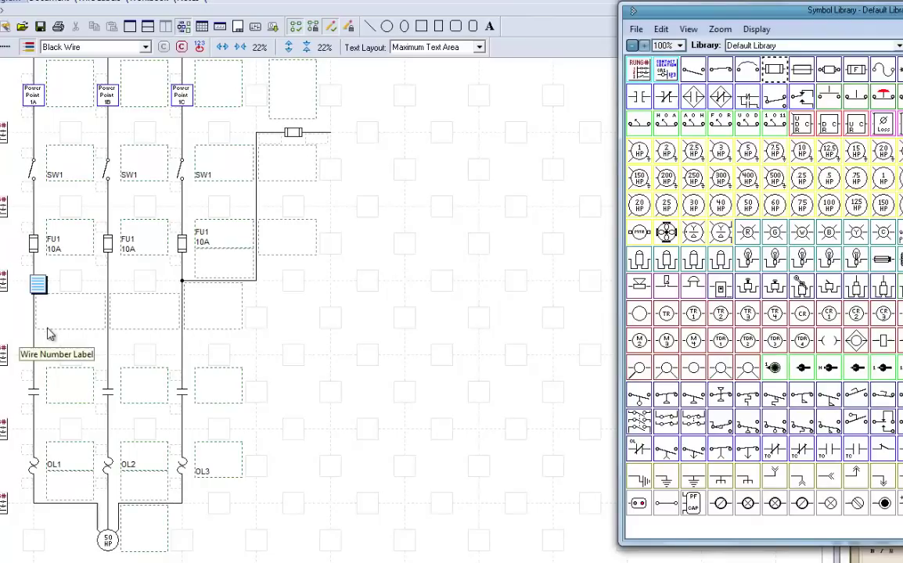
Run a wire along rung 4 from the first phase across the other two phases and place a fuse near its far end.
mouse_move(48, 362)
left_mouse_down()
mouse_move(272, 358)
mouse_move(264, 353)
mouse_move(332, 362)
left_mouse_up()
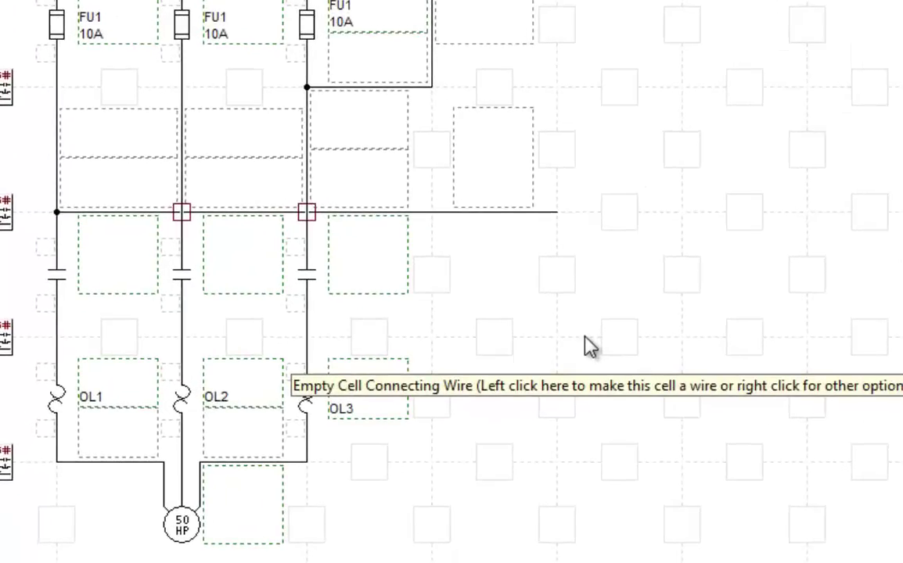
left_click(310, 215)
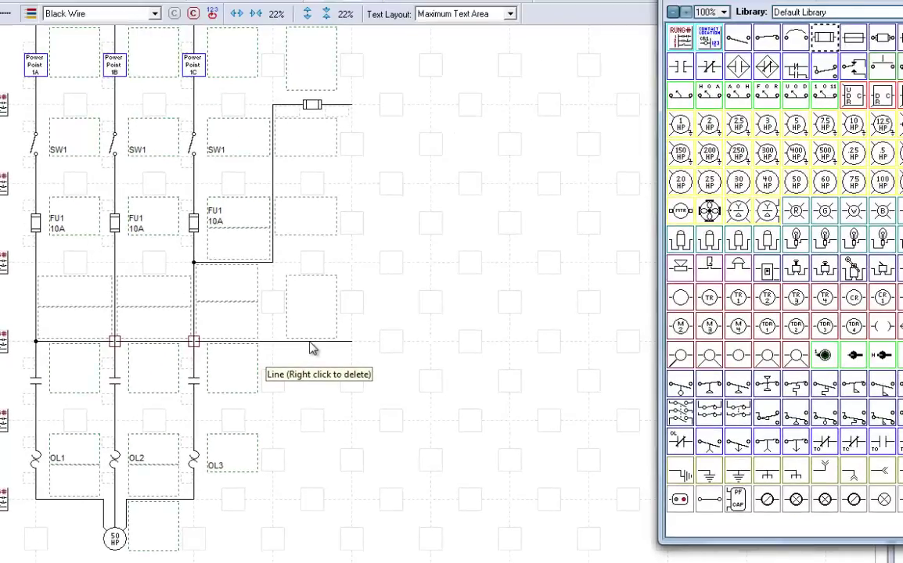
right_click(311, 344)
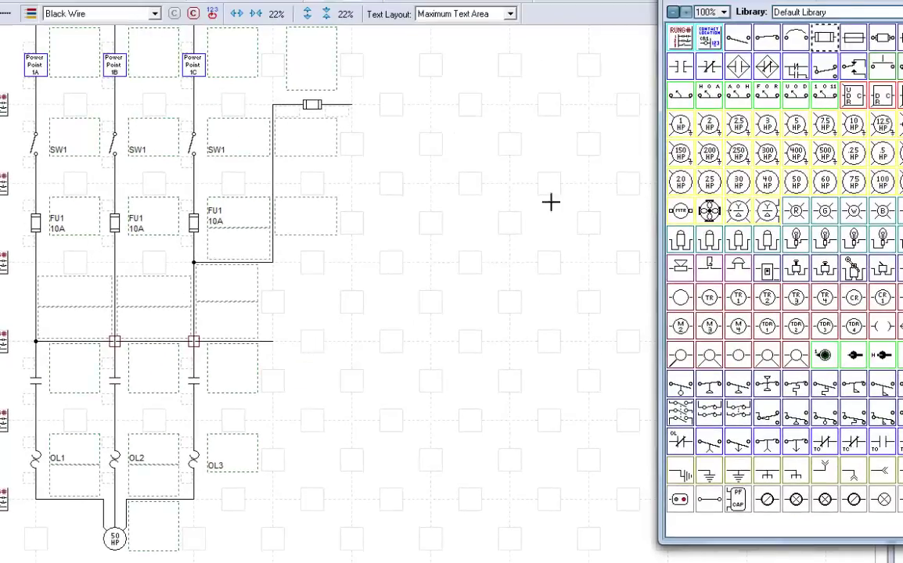
left_click(310, 346)
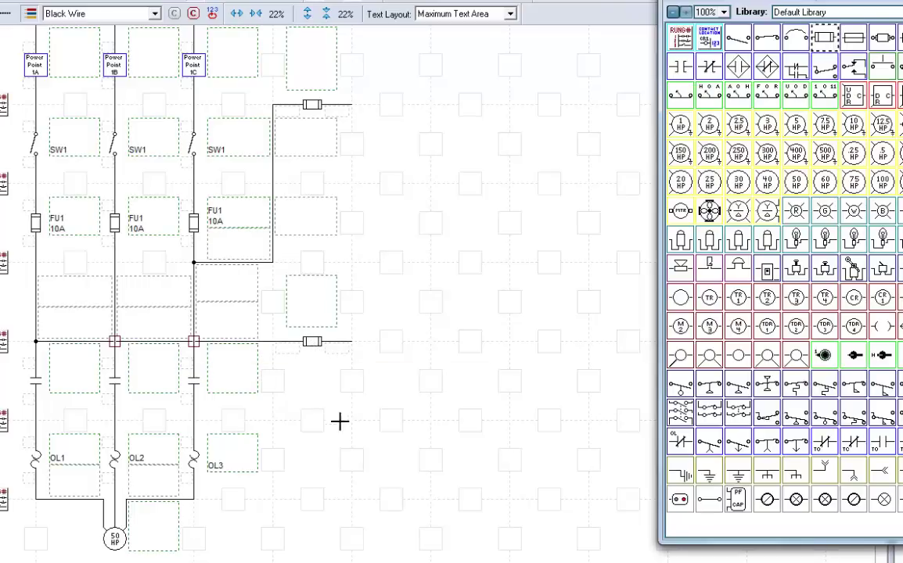
Route the wire from the rung 4 fuse up to rung 2, one column across, and down to rung 3.
left_click_drag(353, 367, 340, 423)
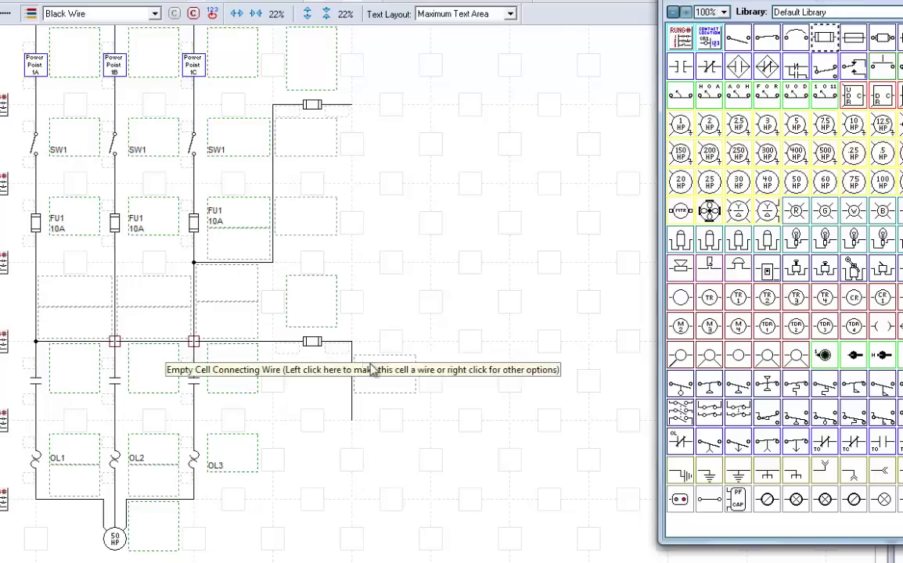
right_click(352, 395)
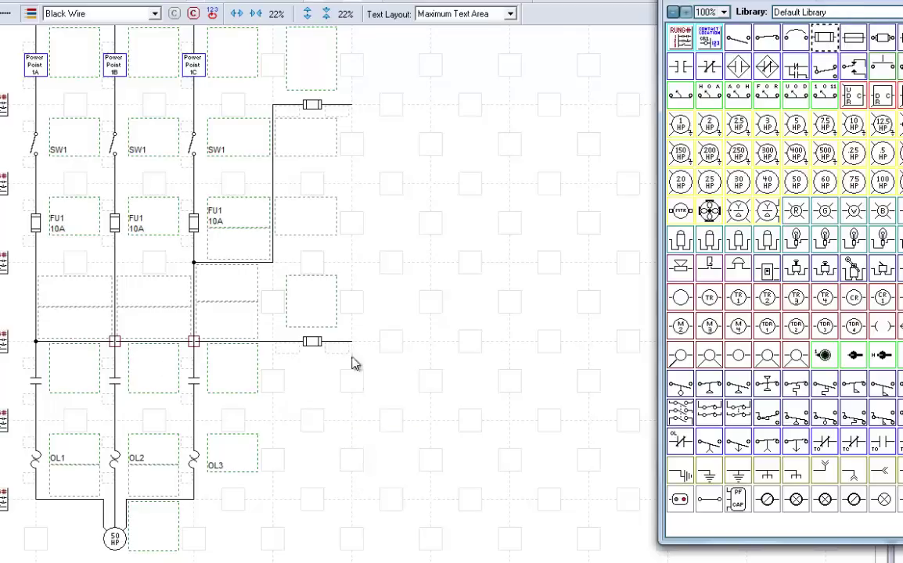
mouse_move(352, 336)
left_mouse_down()
mouse_move(346, 239)
mouse_move(355, 251)
mouse_move(371, 191)
mouse_move(435, 199)
mouse_move(431, 261)
left_mouse_up()
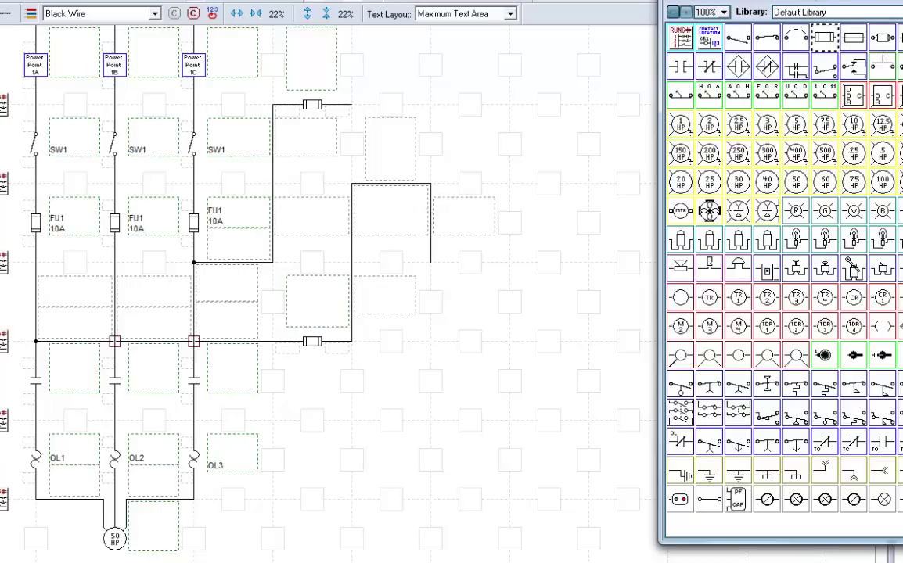
Extend the rung 1 wire from its fuse across to column 11 and run it down that column through rung 8.
left_click(421, 110)
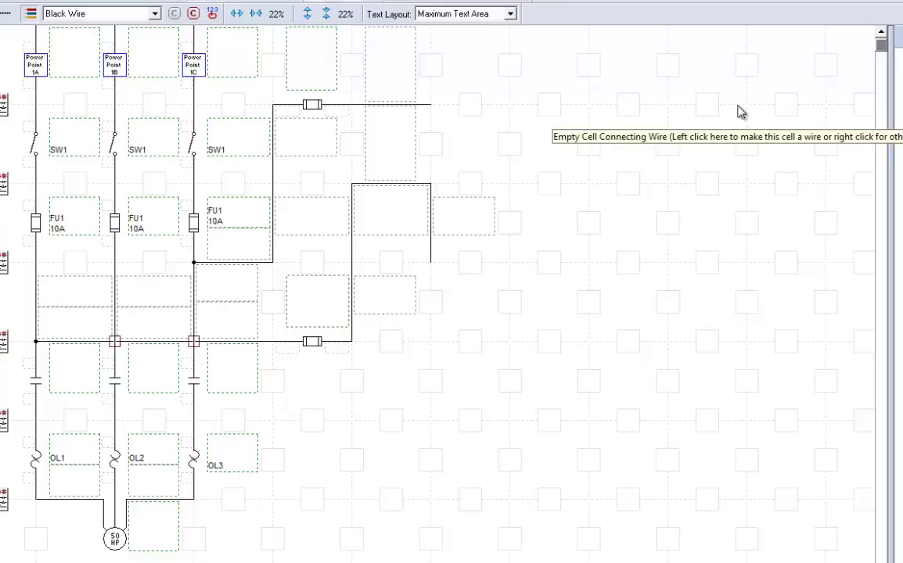
right_click(741, 112)
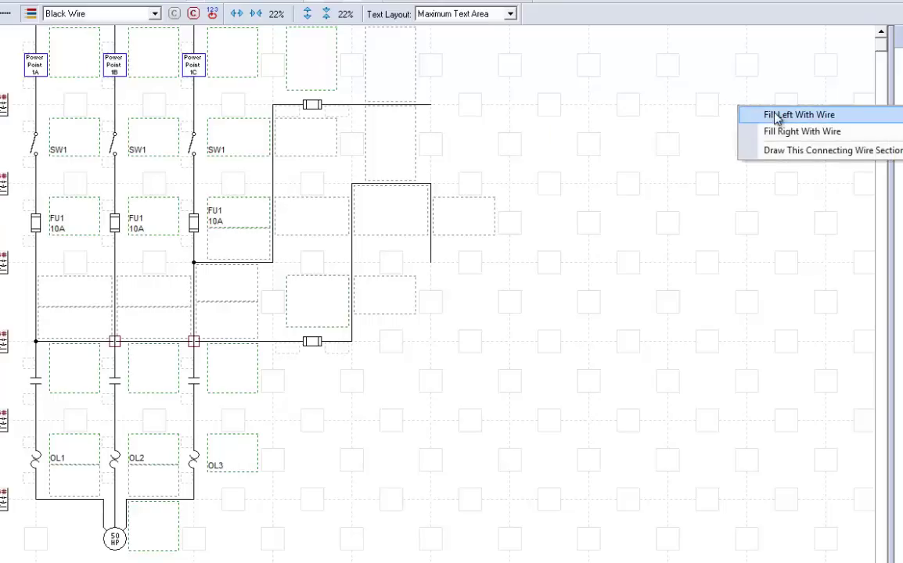
left_click(773, 113)
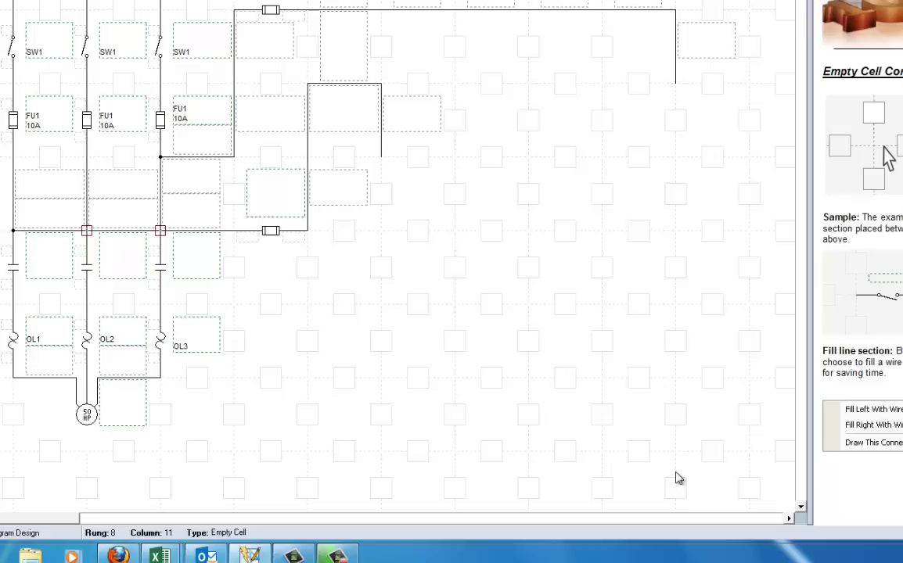
right_click(677, 478)
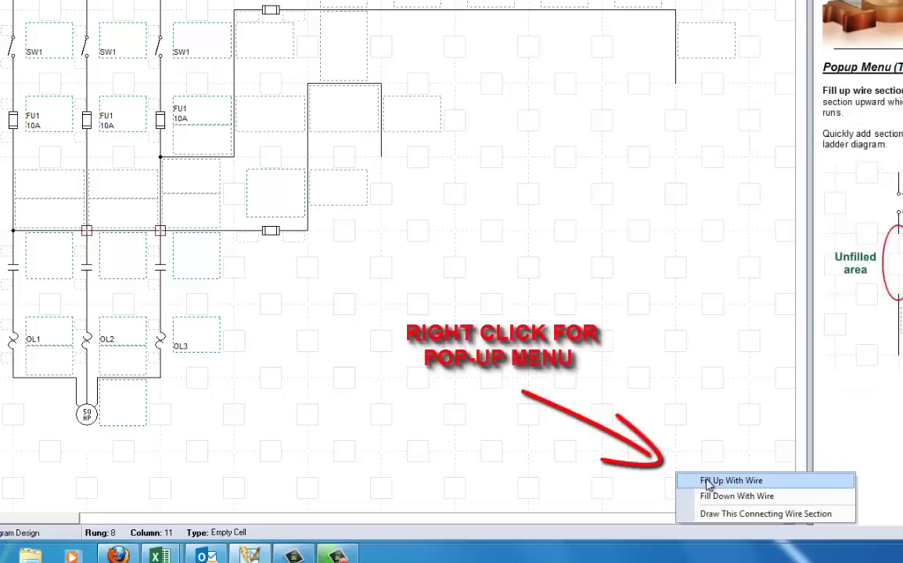
left_click(696, 481)
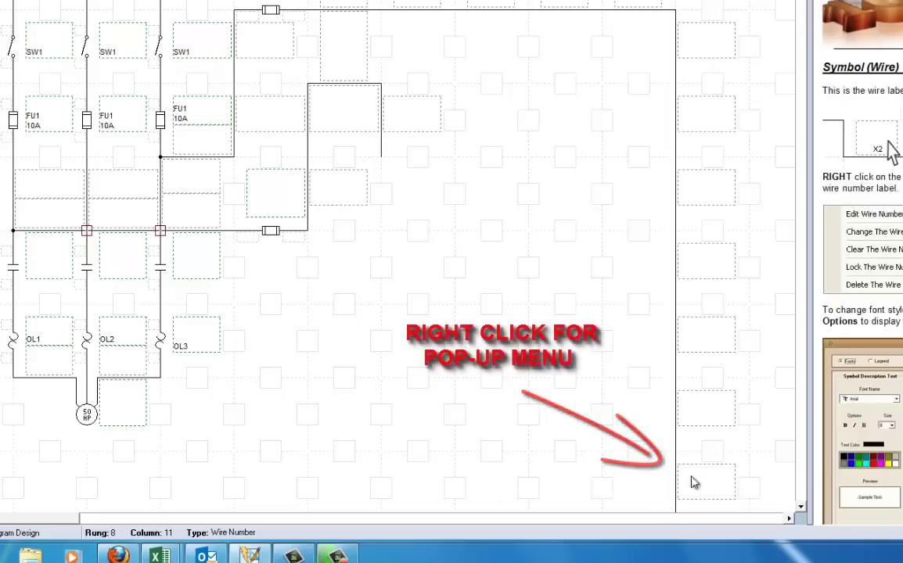
Fill column 7 with wire from rung 8 up to the open wire end at rung 3.
right_click(385, 470)
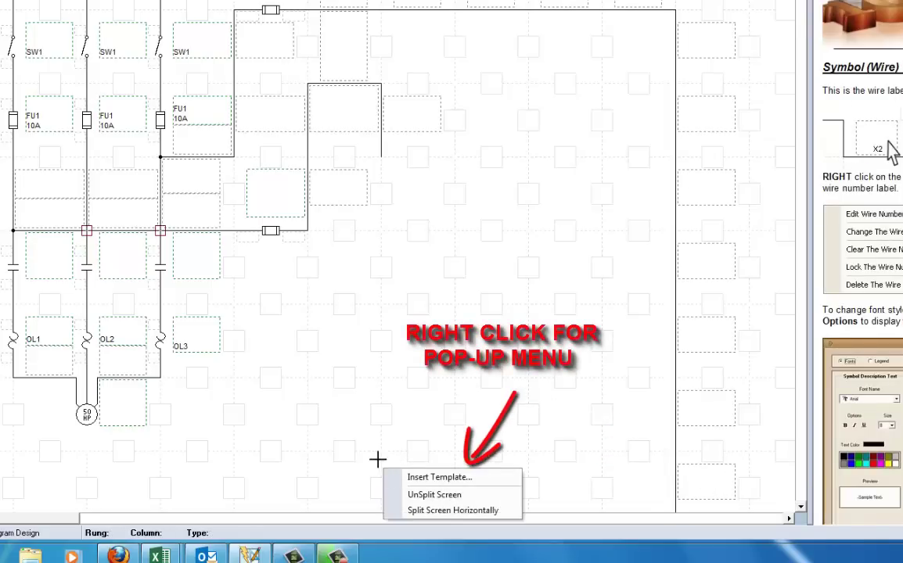
left_click(377, 459)
right_click(383, 469)
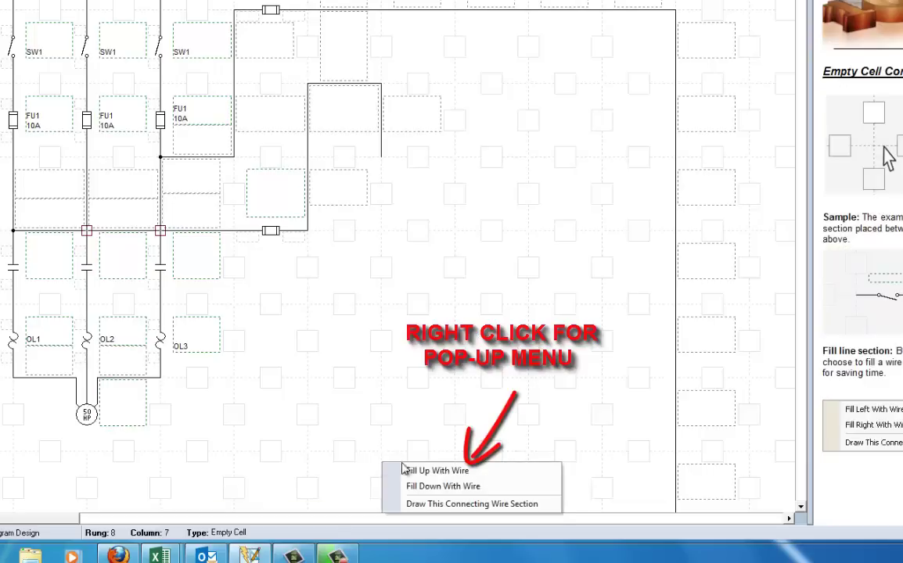
left_click(405, 470)
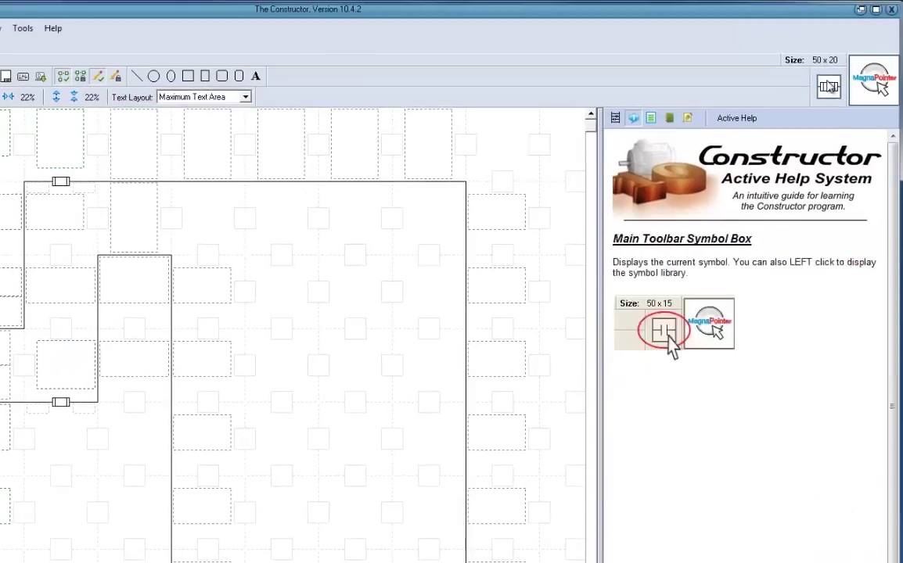
Place rung number labels down the column beside the column 7 rail, starting at rung 3, and close the symbol library.
left_click(828, 84)
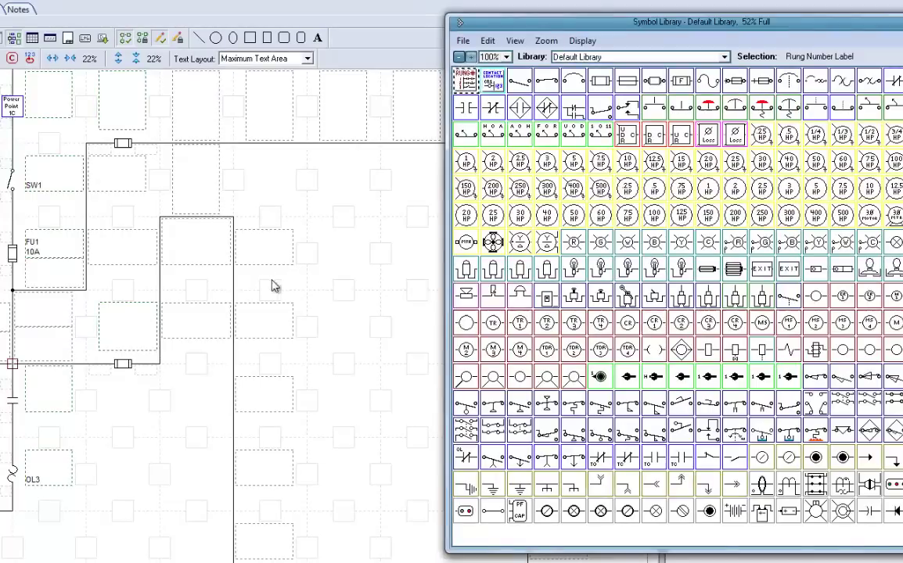
left_click(197, 291)
left_click(196, 361)
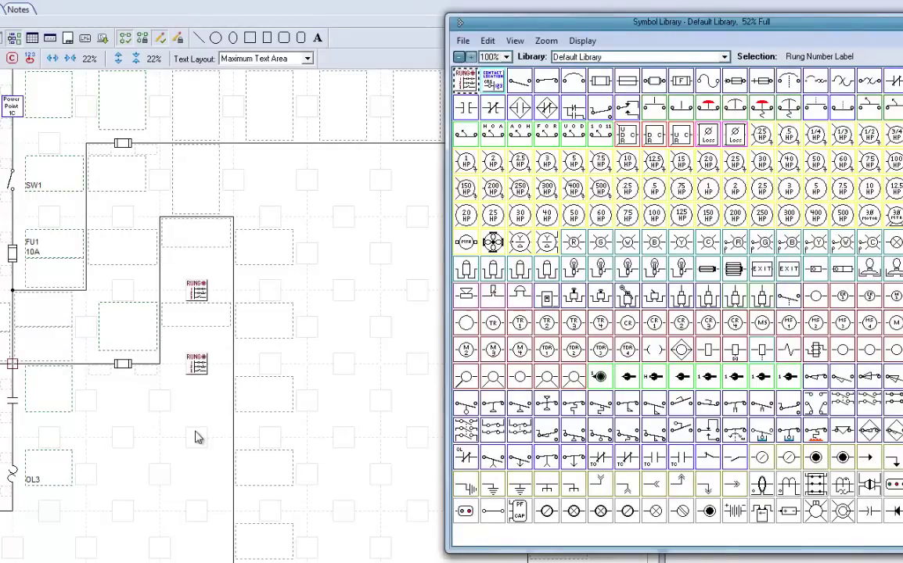
left_click(196, 435)
left_click(199, 466)
left_click(201, 549)
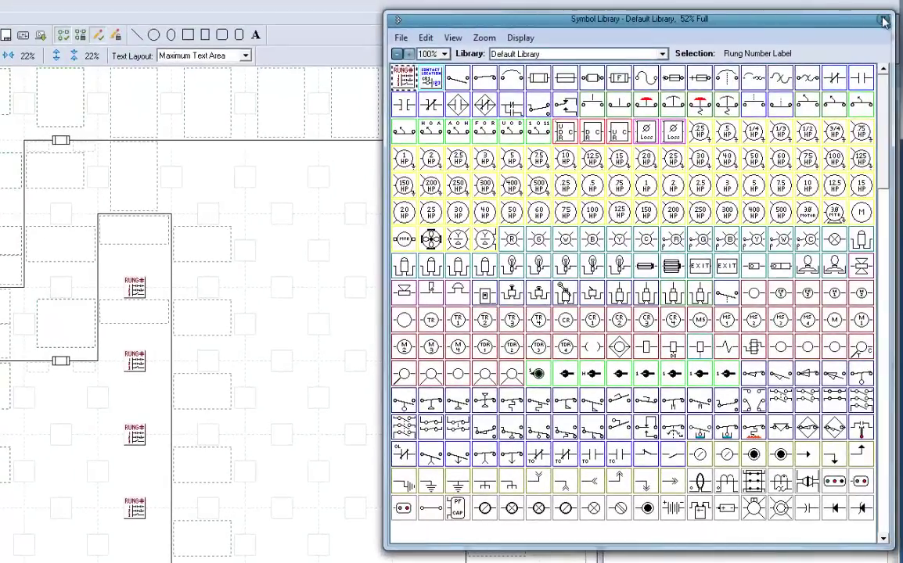
left_click(882, 21)
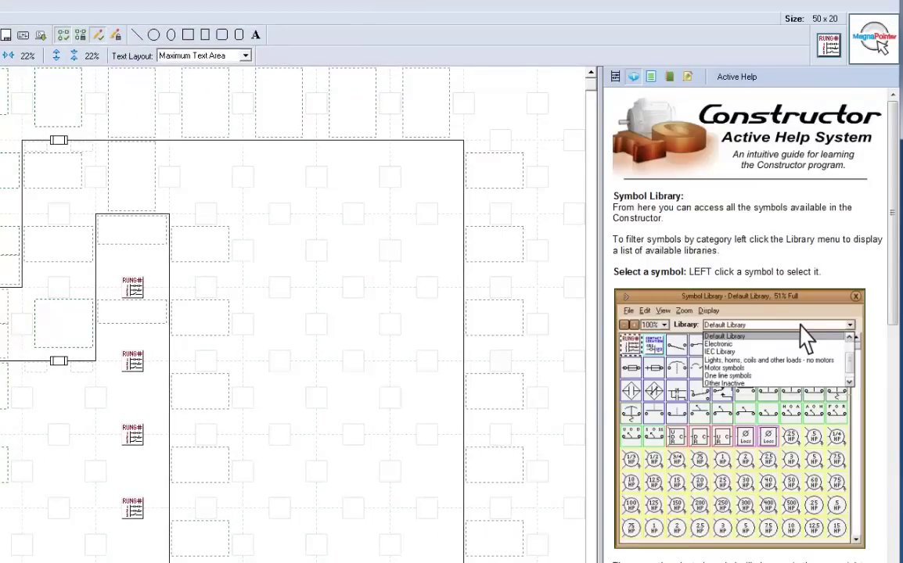
Reopen the symbol library, make its window narrower and move it clear of the area between the two rails.
mouse_move(835, 48)
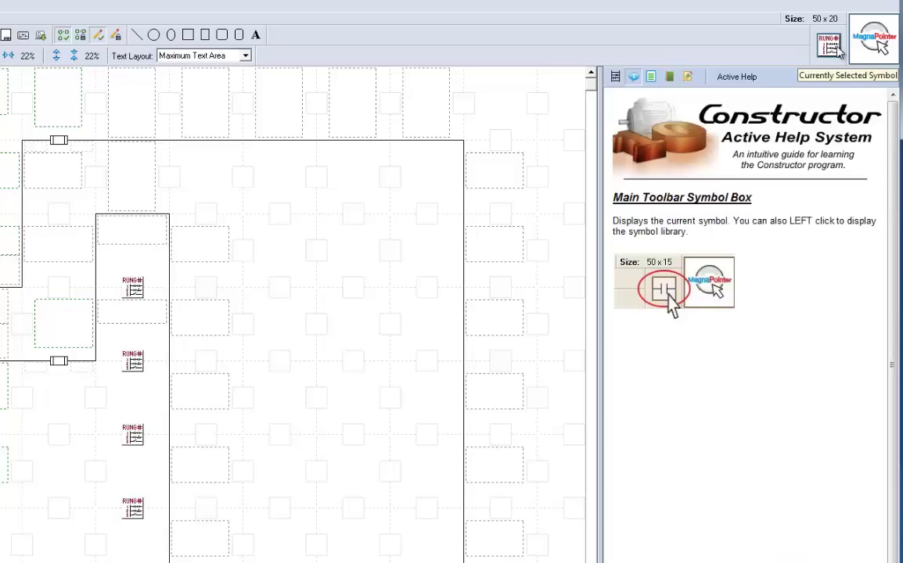
left_click(833, 45)
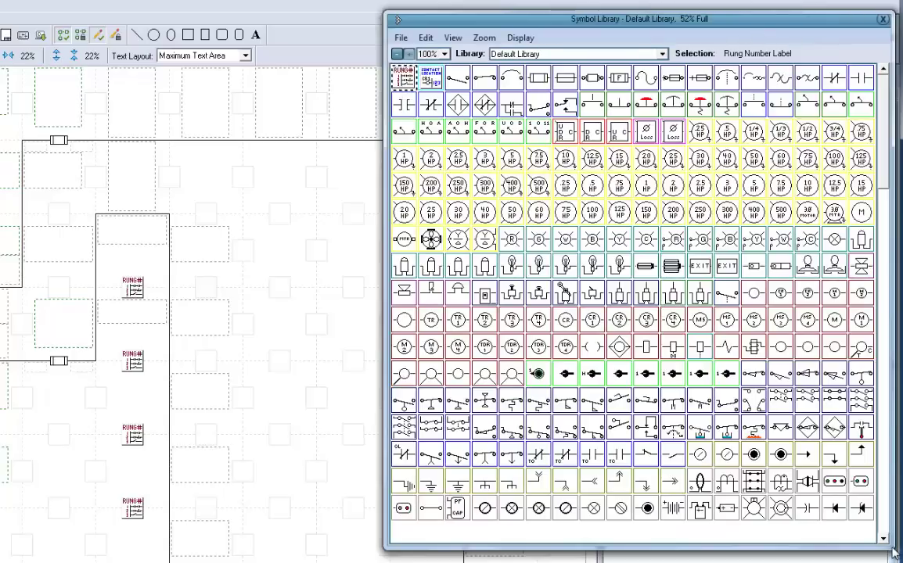
left_click_drag(893, 517, 651, 518)
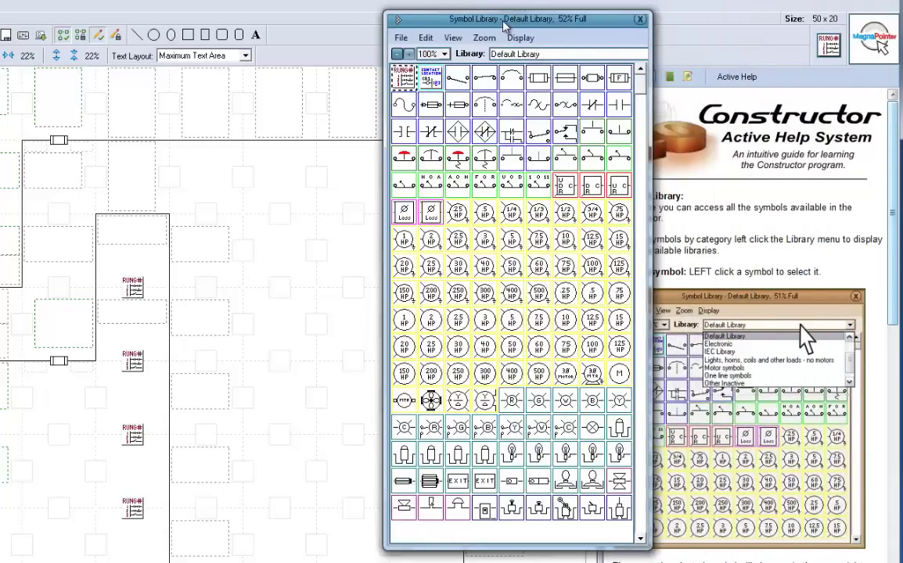
left_click_drag(494, 22, 672, 47)
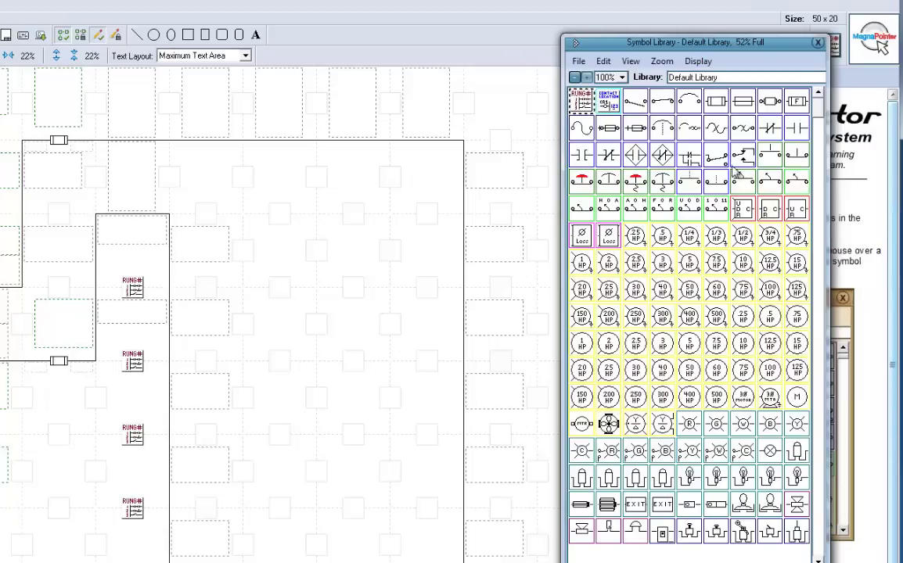
Place a normally closed pushbutton on rung 3 at the column 7 rail, followed by a normally open pushbutton in series.
left_click(796, 154)
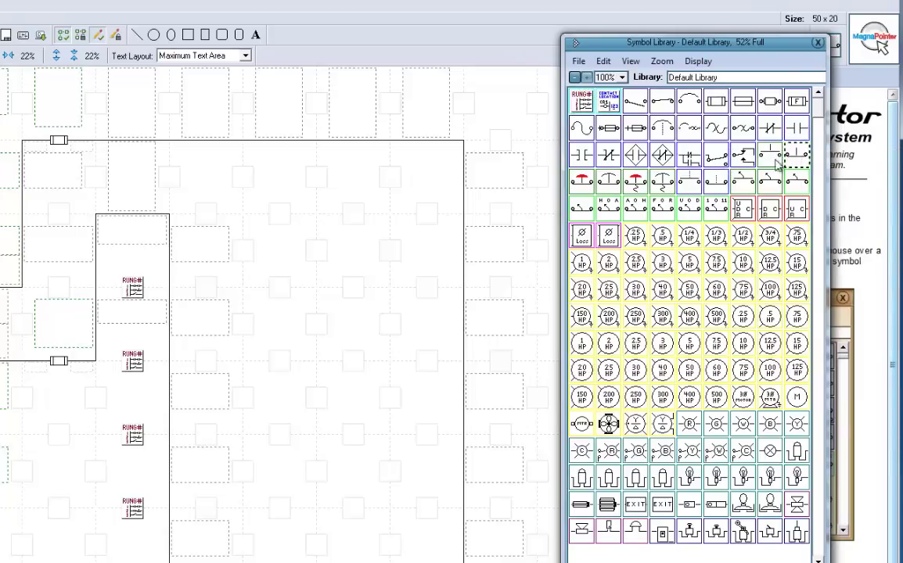
left_click(201, 290)
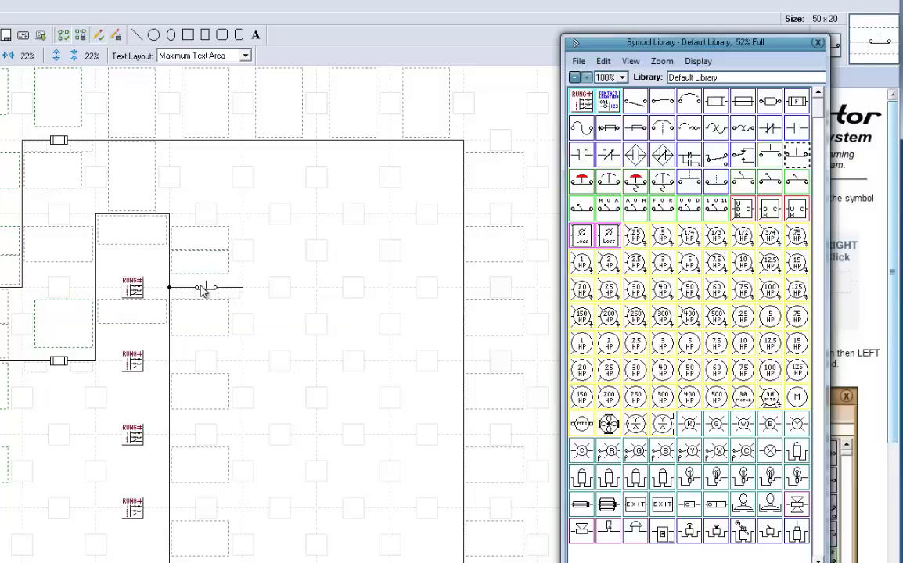
left_click(772, 156)
left_click(279, 289)
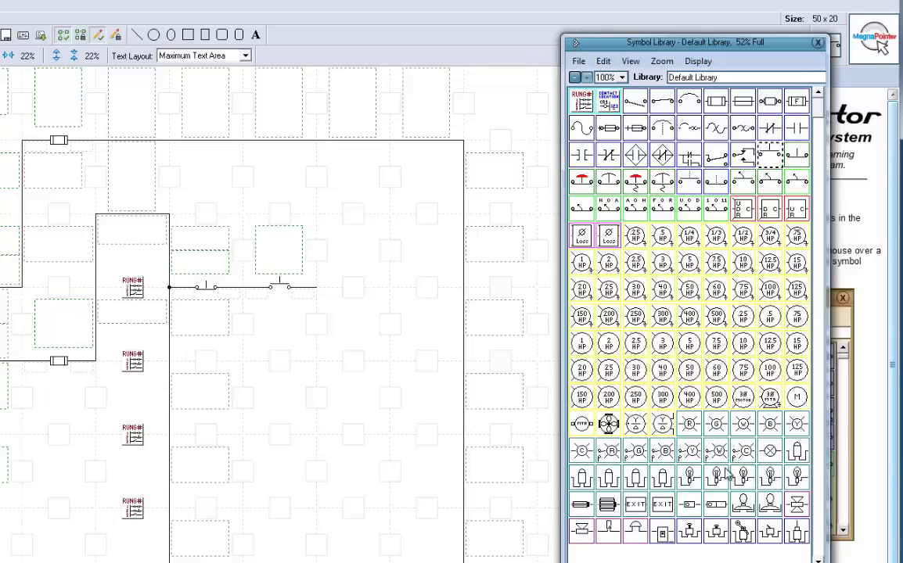
Add a plain coil symbol on rung 3 directly after the normally open pushbutton.
scroll(715, 445, "down", 3)
scroll(726, 472, "down", 2)
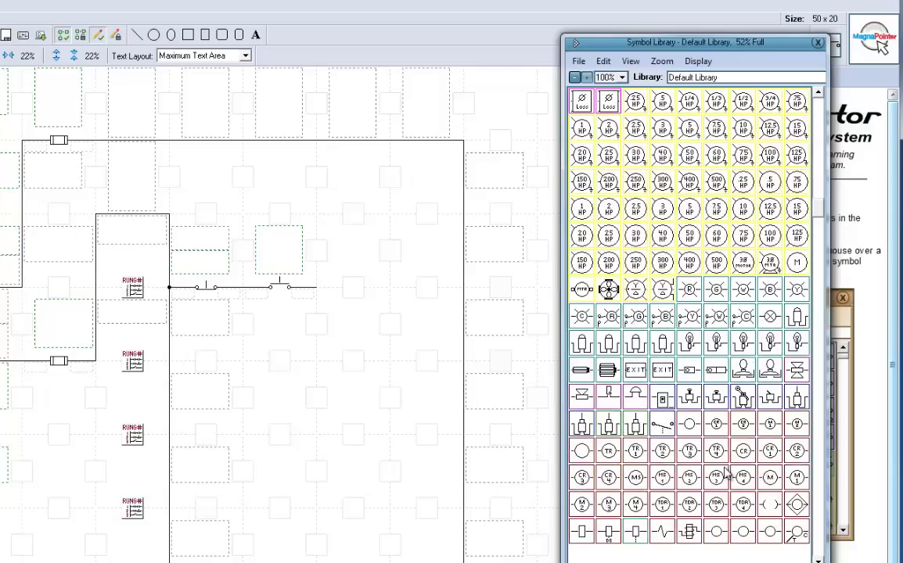
left_click(580, 452)
left_click(353, 288)
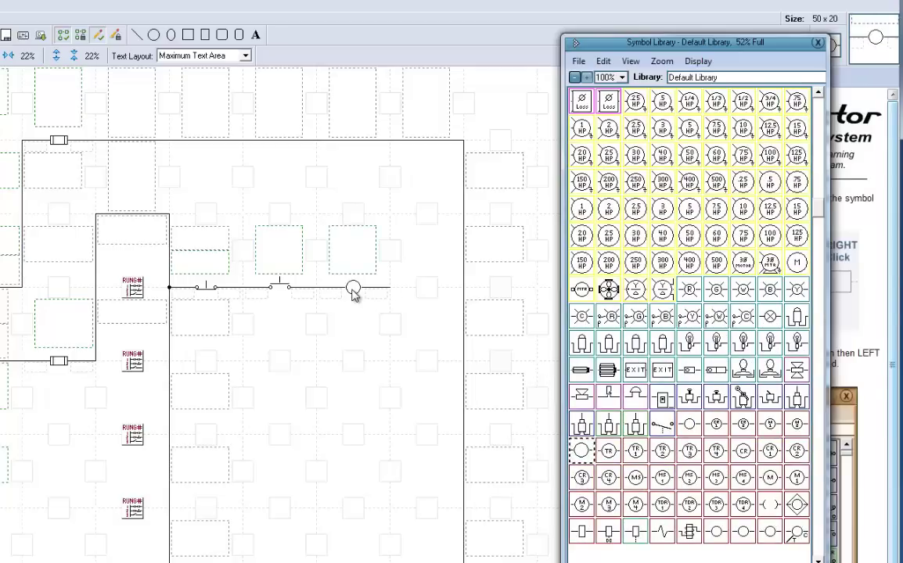
Place a normally closed overload (OL) contact on rung 3 between the coil and the column 11 rail.
scroll(636, 467, "down", 2)
scroll(635, 467, "down", 12)
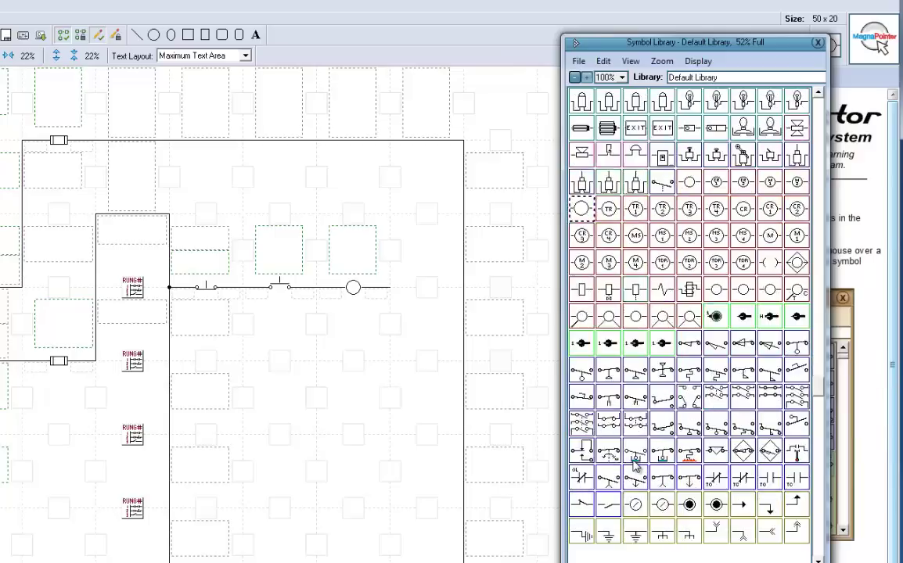
scroll(635, 467, "down", 2)
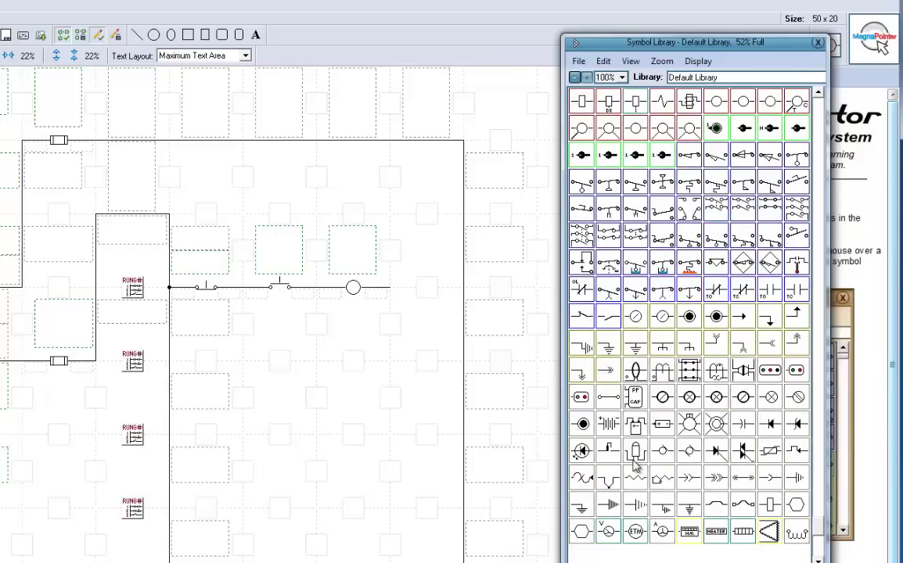
scroll(635, 467, "up", 1)
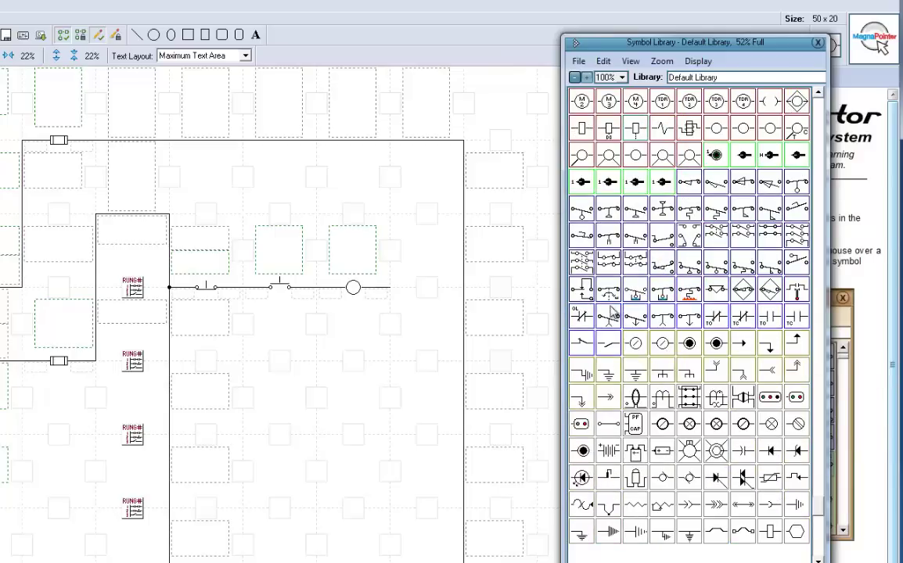
left_click(580, 319)
left_click(427, 288)
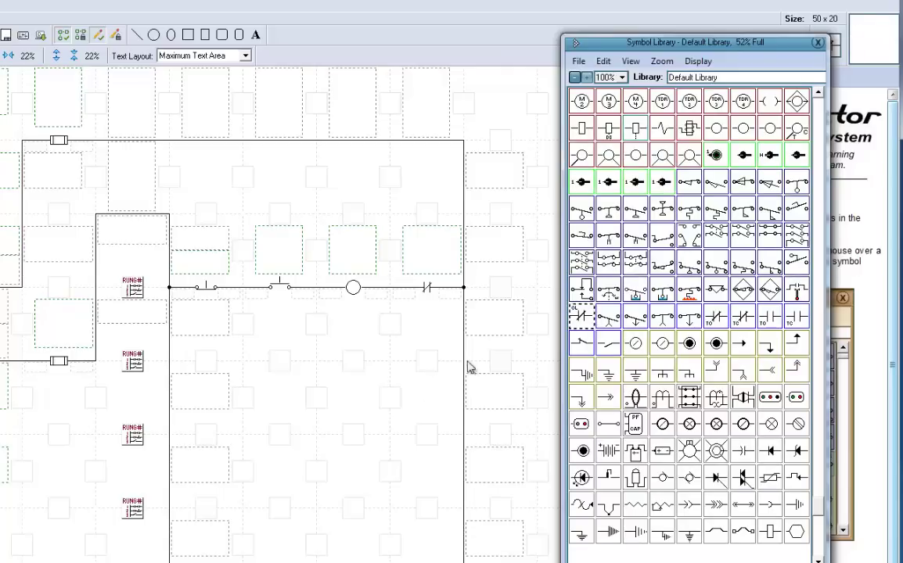
Place a normally open contact on rung 4 and wire both its ends up to rung 3, in parallel with the normally open pushbutton.
left_click_drag(817, 508, 817, 192)
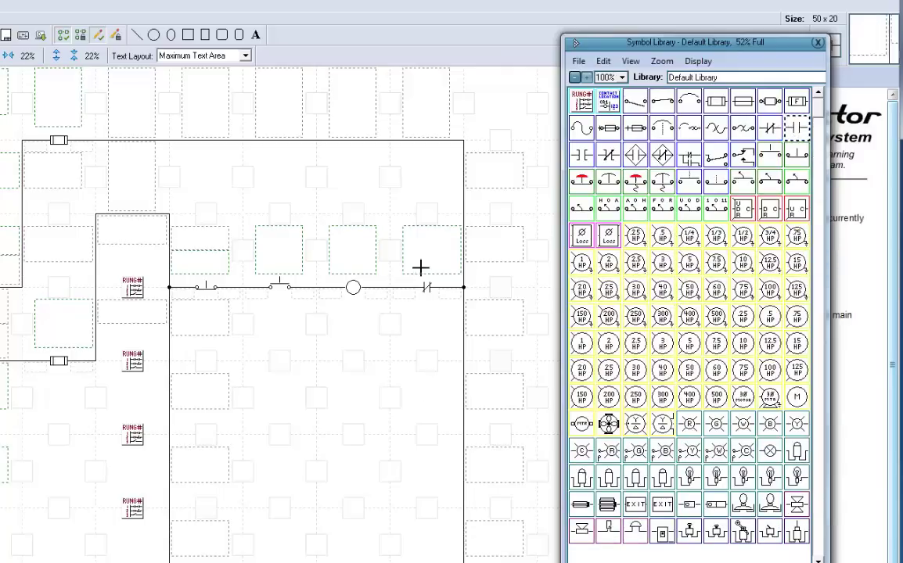
left_click(281, 361)
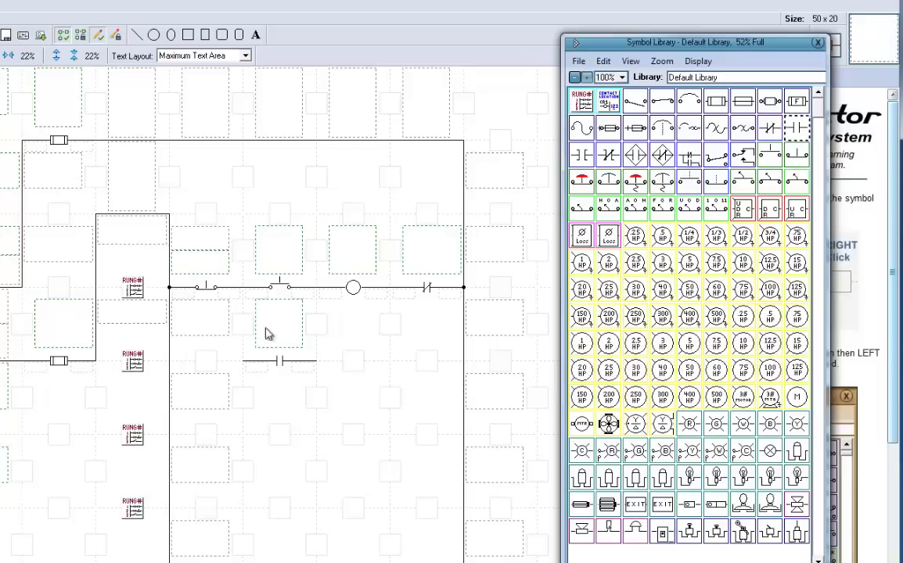
left_click(244, 346)
left_click(317, 359)
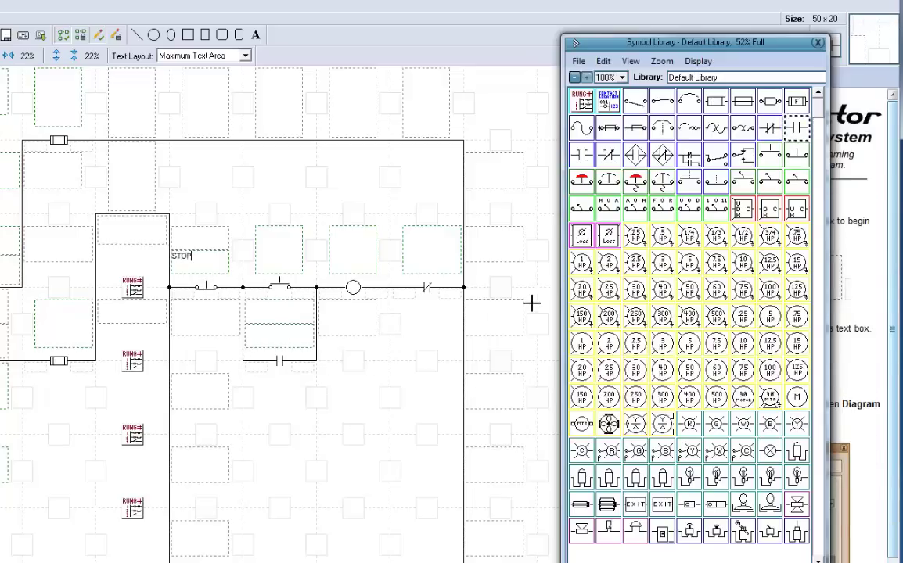
Label the normally closed pushbutton STOP, the normally open pushbutton START and the coil MS1.
left_click(275, 273)
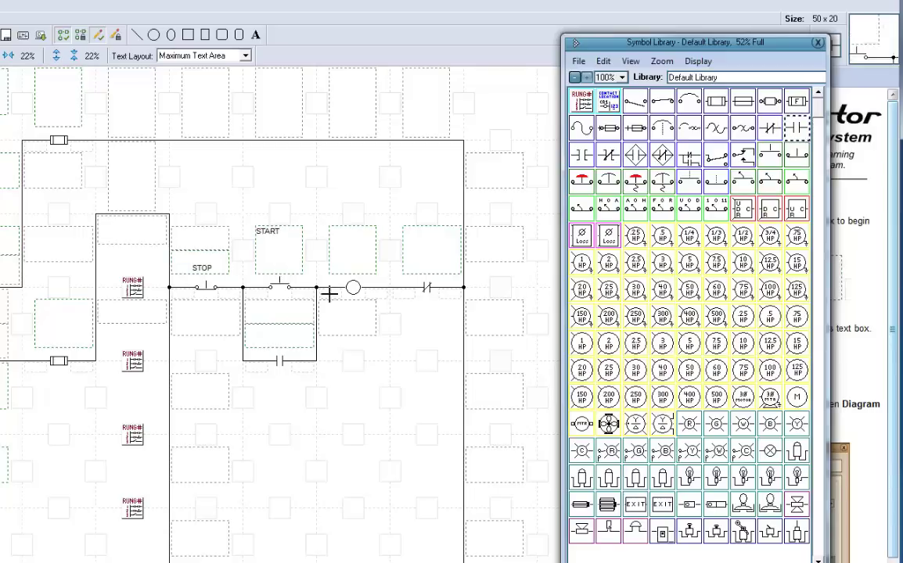
left_click(476, 266)
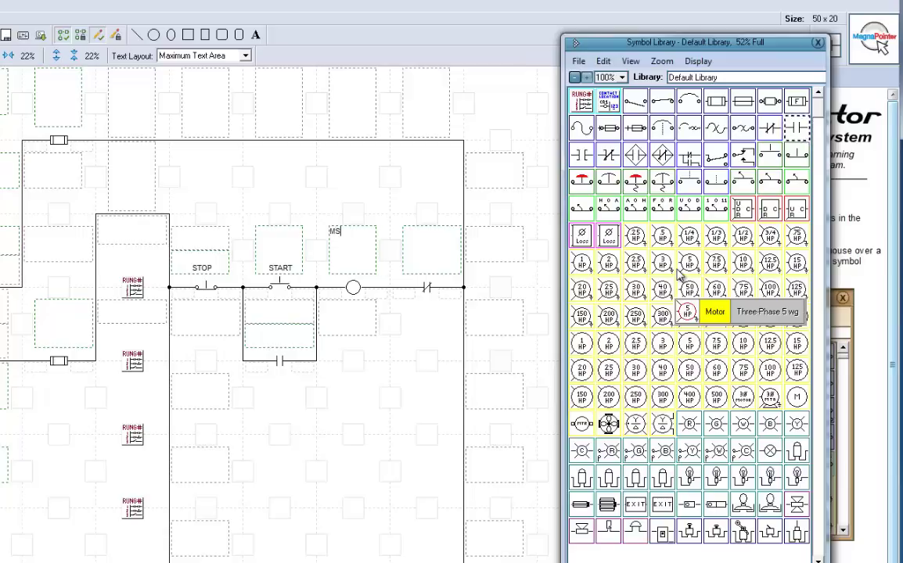
left_click(413, 266)
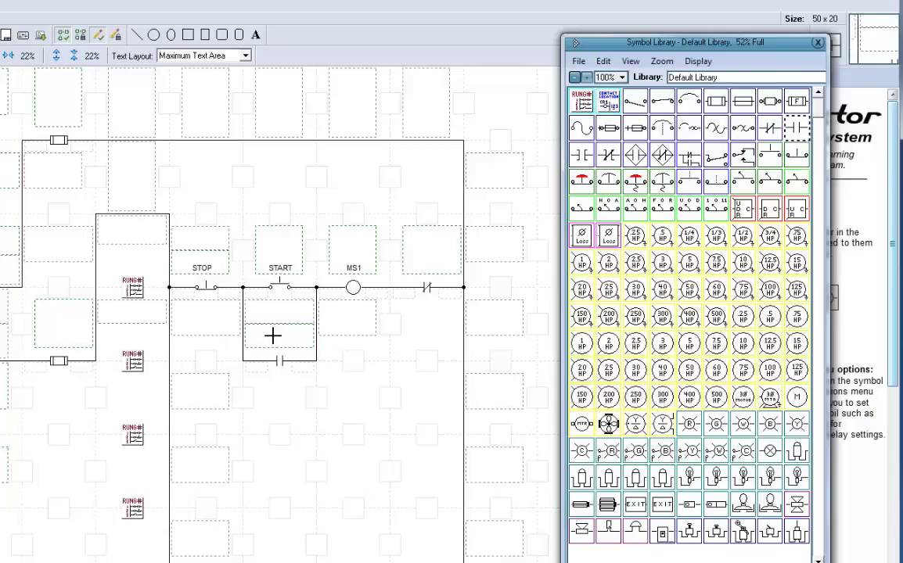
Assign the rung 4 contact to the standard relay coil MS1 with an instantaneous reaction.
right_click(280, 362)
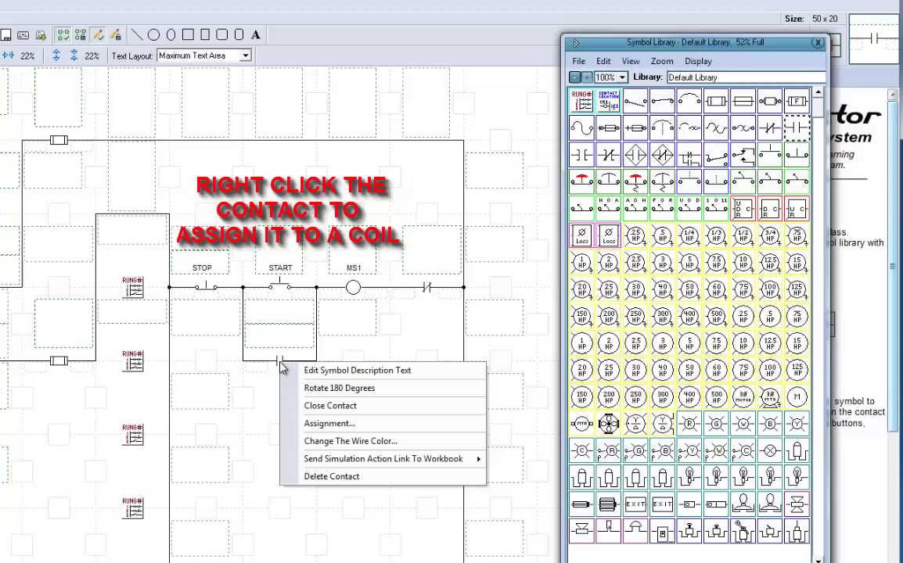
left_click(414, 429)
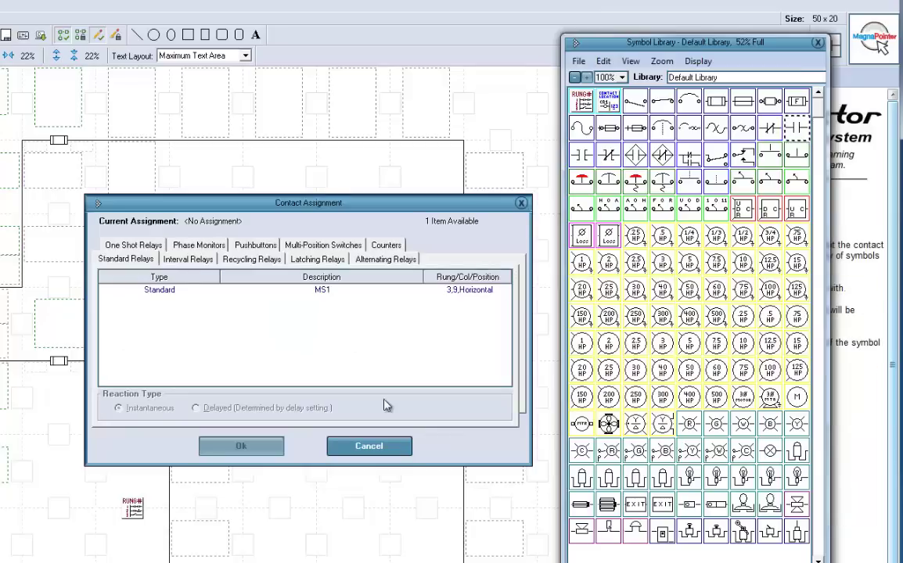
left_click(165, 291)
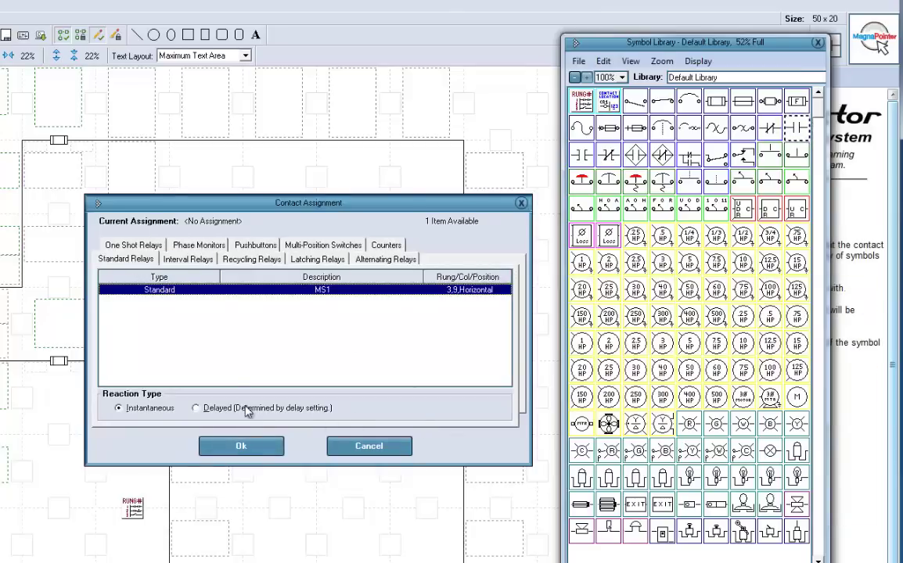
left_click(243, 451)
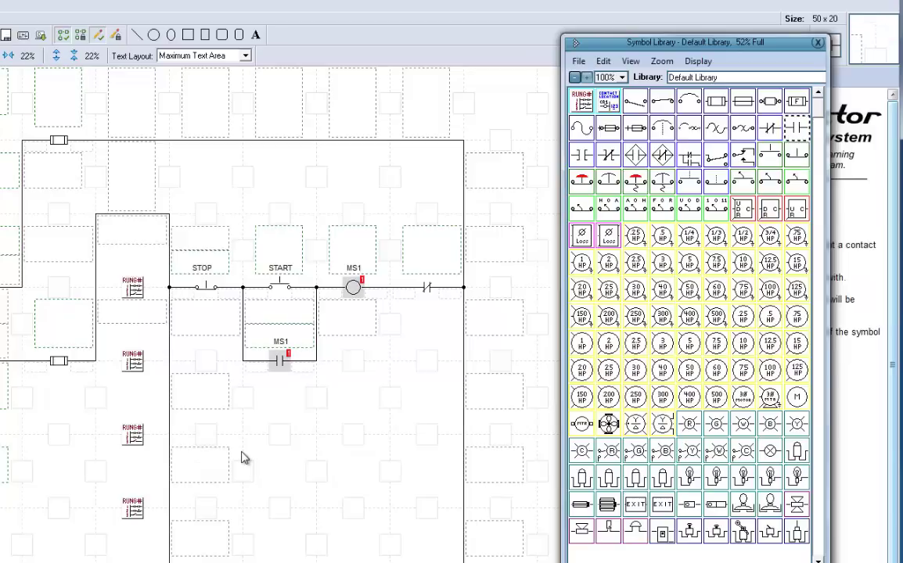
Assign the phase C power contact above OL3 to the standard relay coil MS1.
left_click(352, 289)
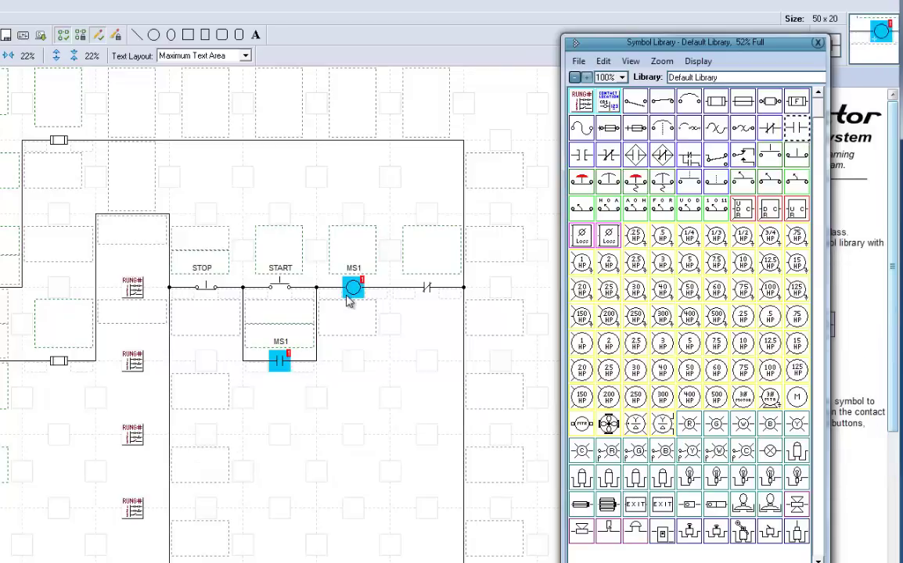
left_click(281, 383)
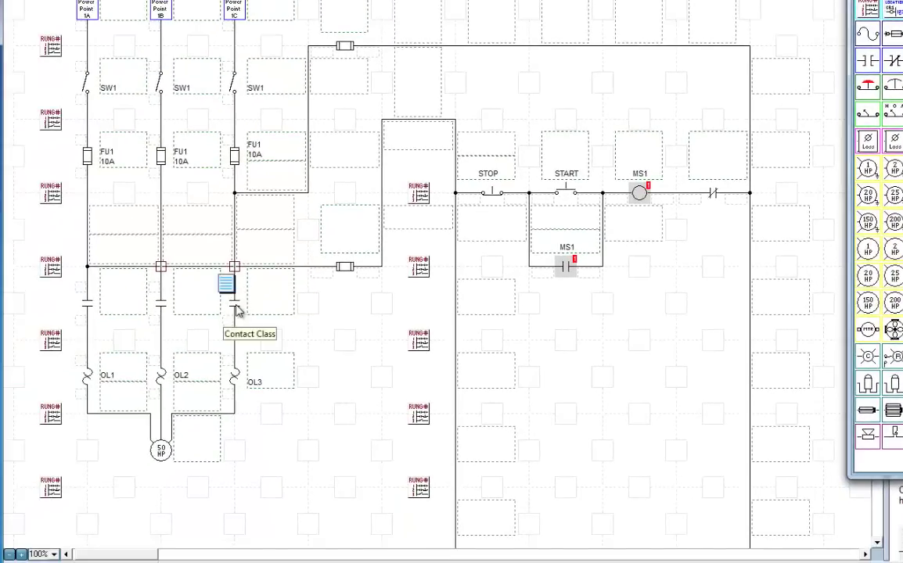
right_click(238, 311)
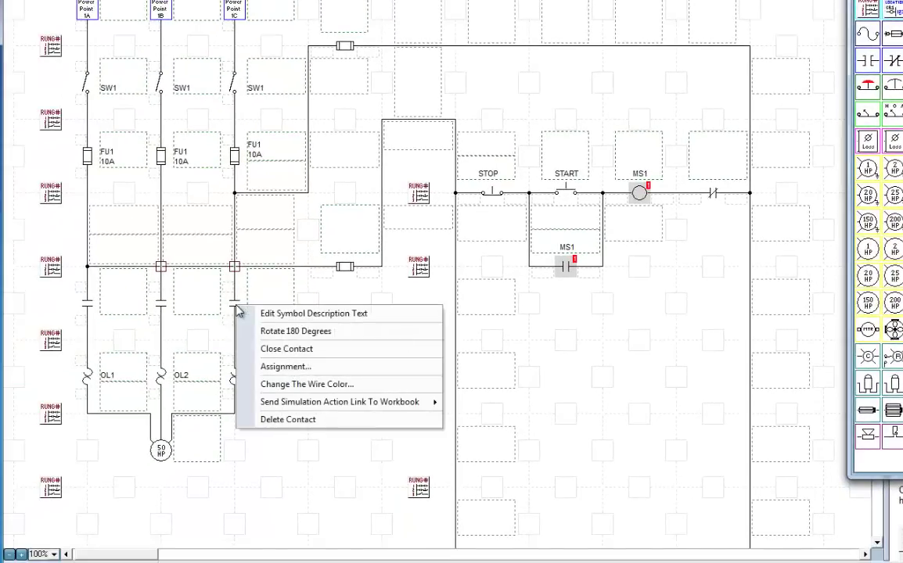
left_click(285, 366)
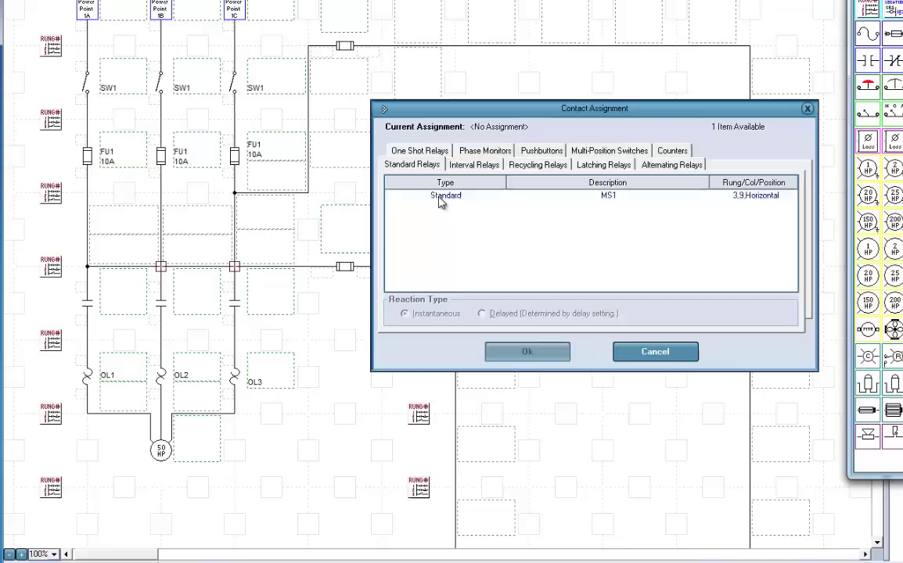
left_click(441, 195)
left_click(527, 351)
Assign the two remaining power contacts, above OL2 and OL1, to the standard relay coil MS1.
right_click(161, 303)
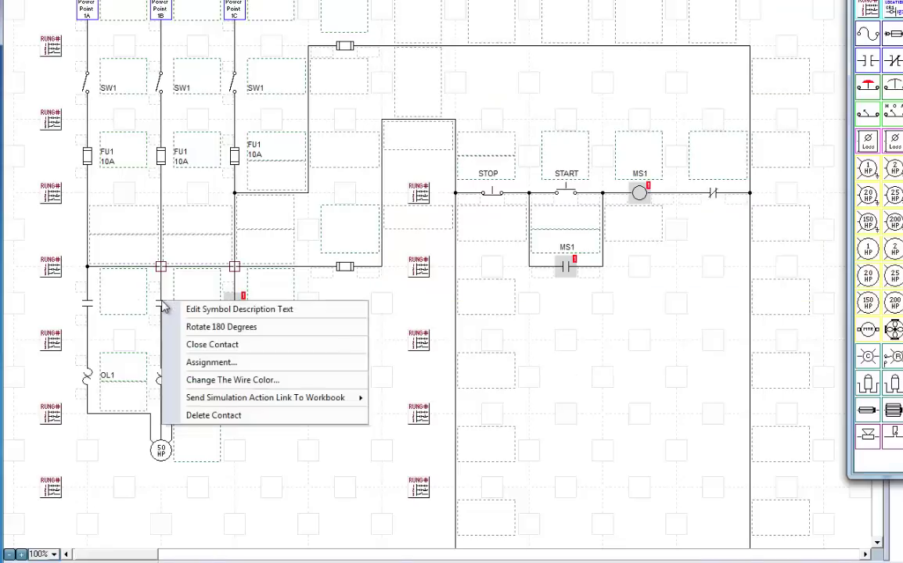
left_click(208, 364)
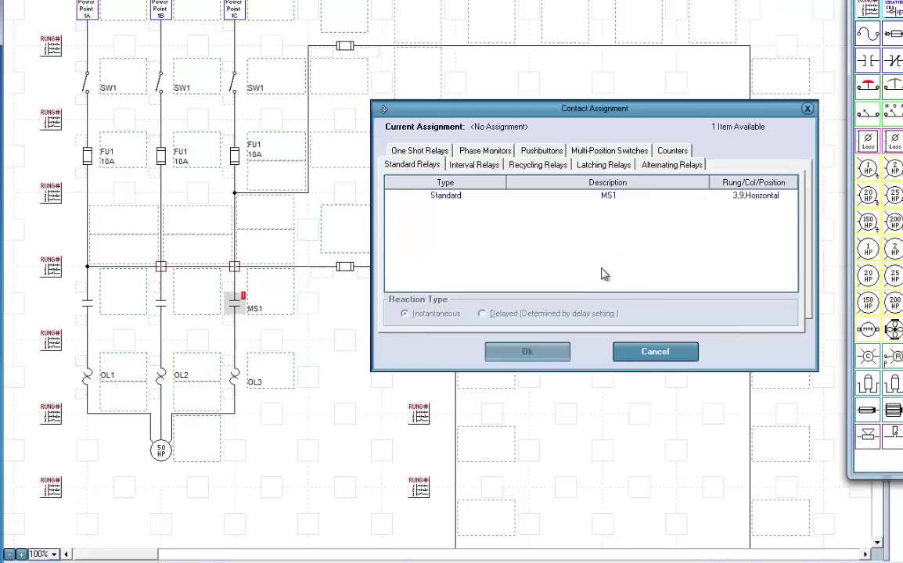
left_click(598, 197)
left_click(540, 351)
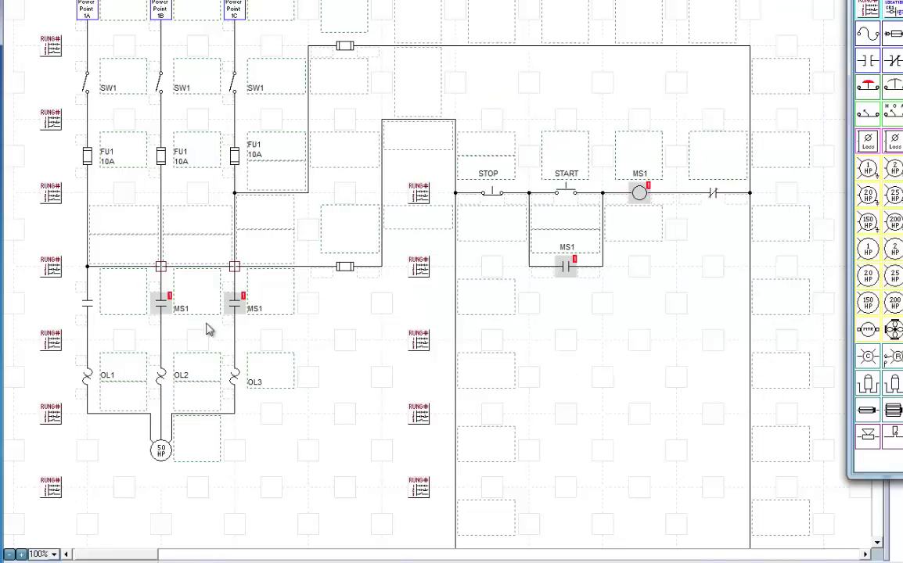
right_click(91, 311)
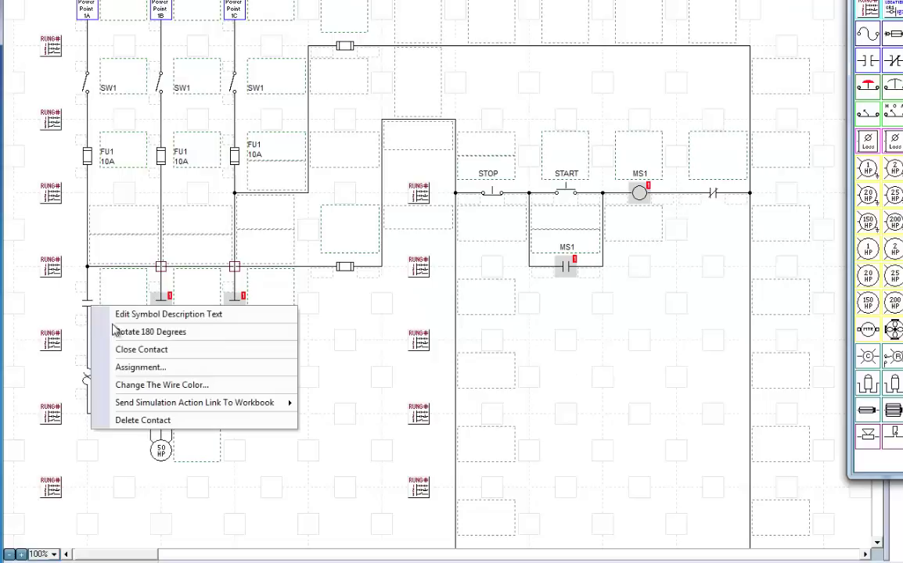
left_click(154, 368)
left_click(449, 197)
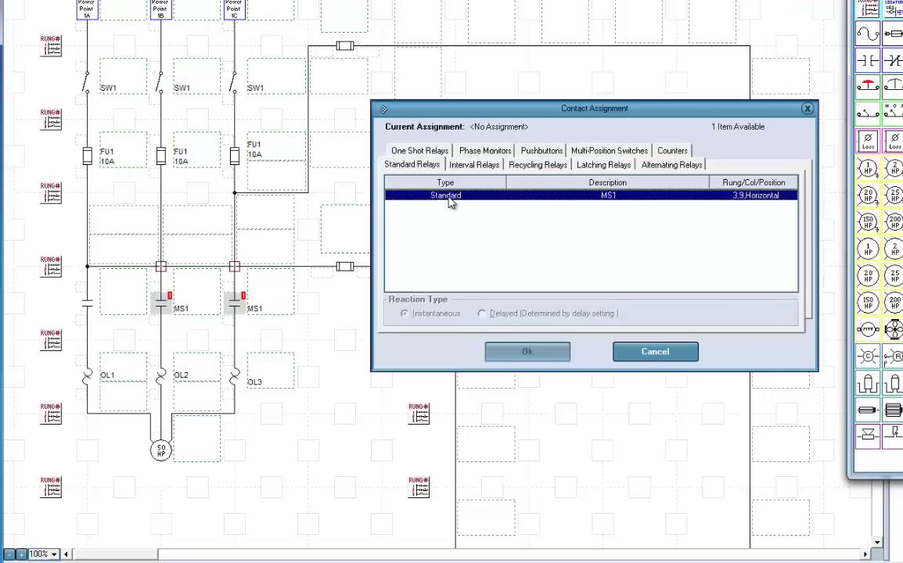
left_click(530, 352)
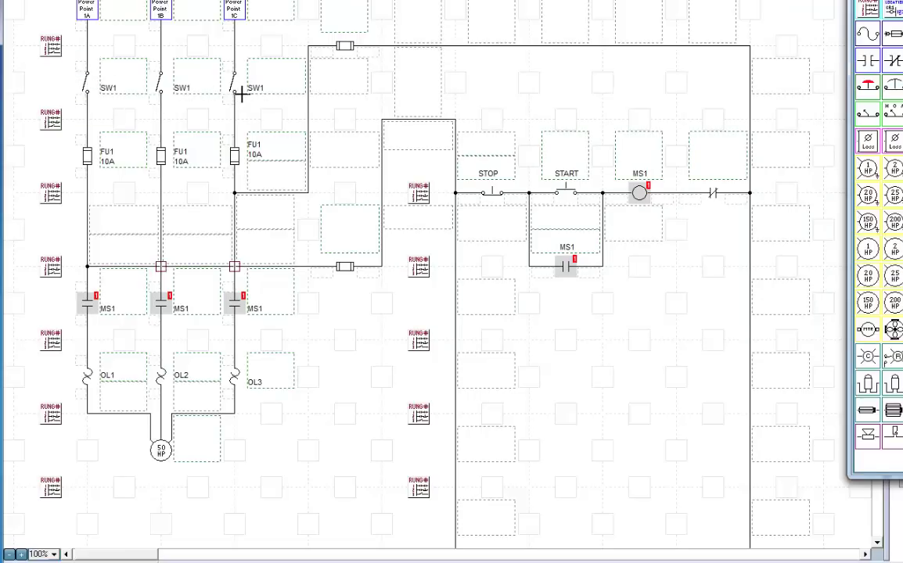
Put the three SW1 disconnect switches into one switch group so they operate together.
right_click(86, 90)
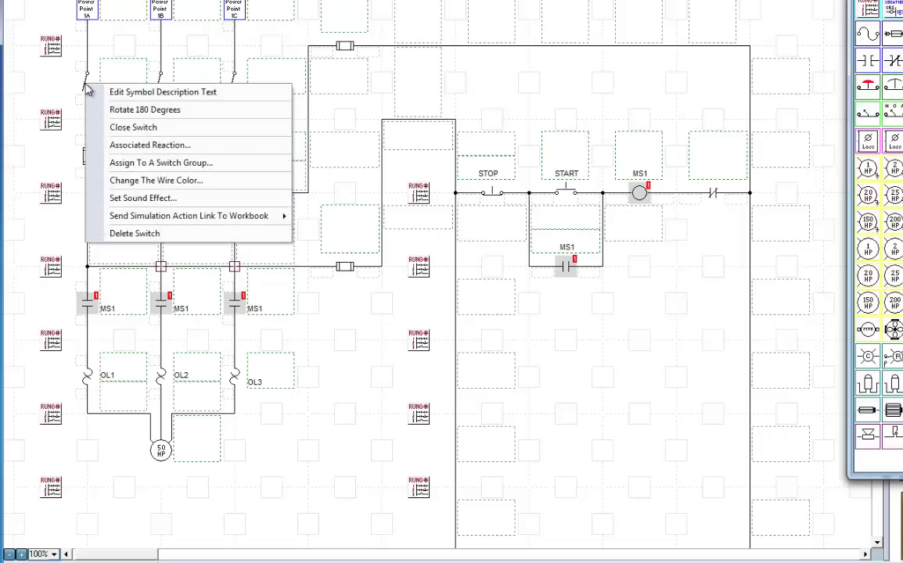
left_click(206, 163)
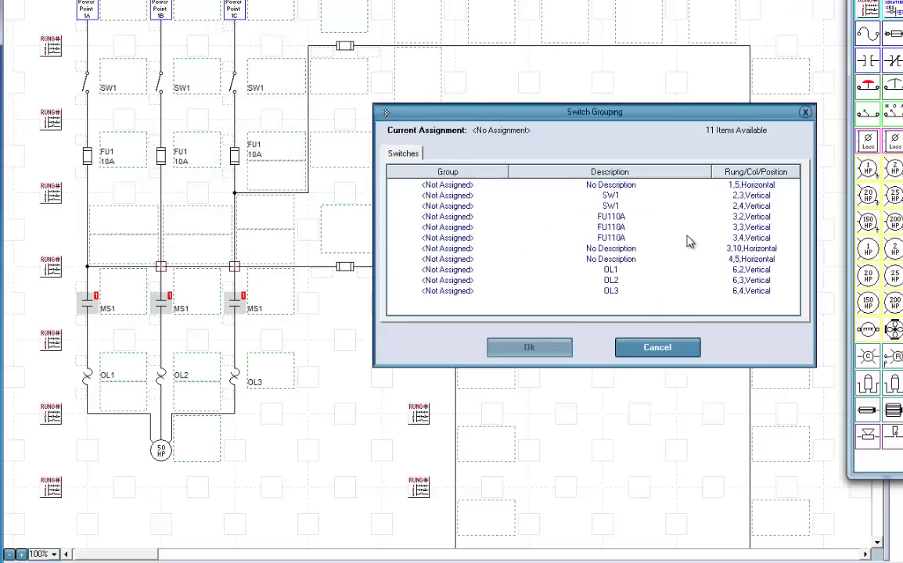
left_click(611, 196)
left_click(547, 346)
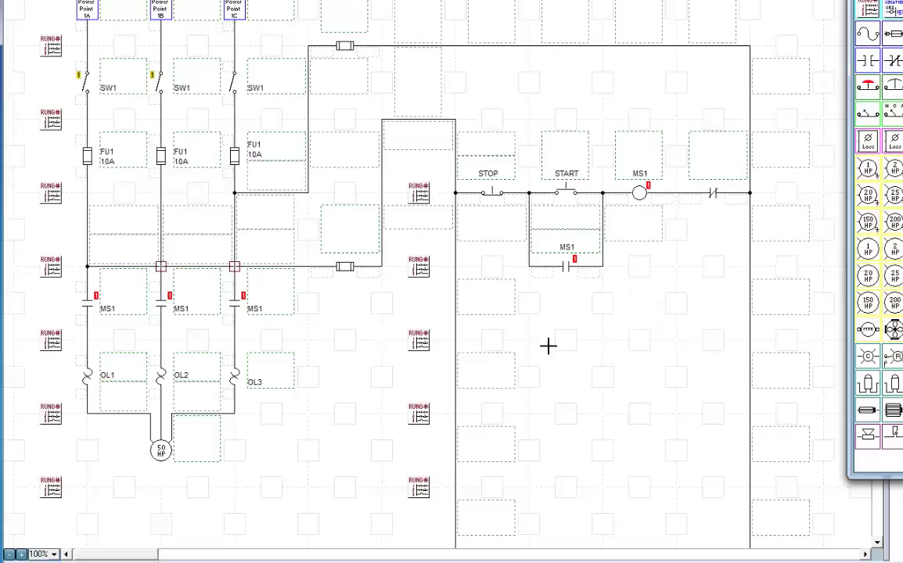
right_click(232, 81)
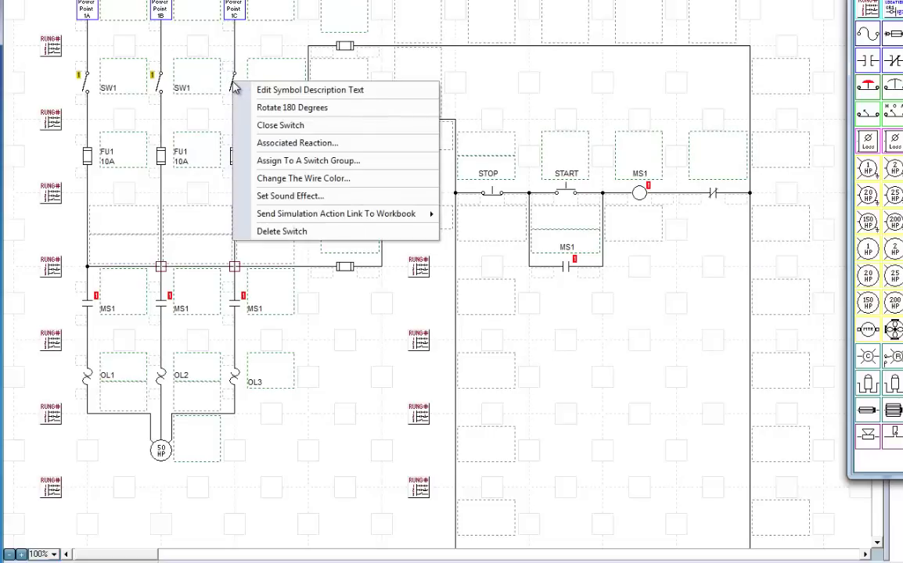
left_click(302, 160)
left_click(611, 206)
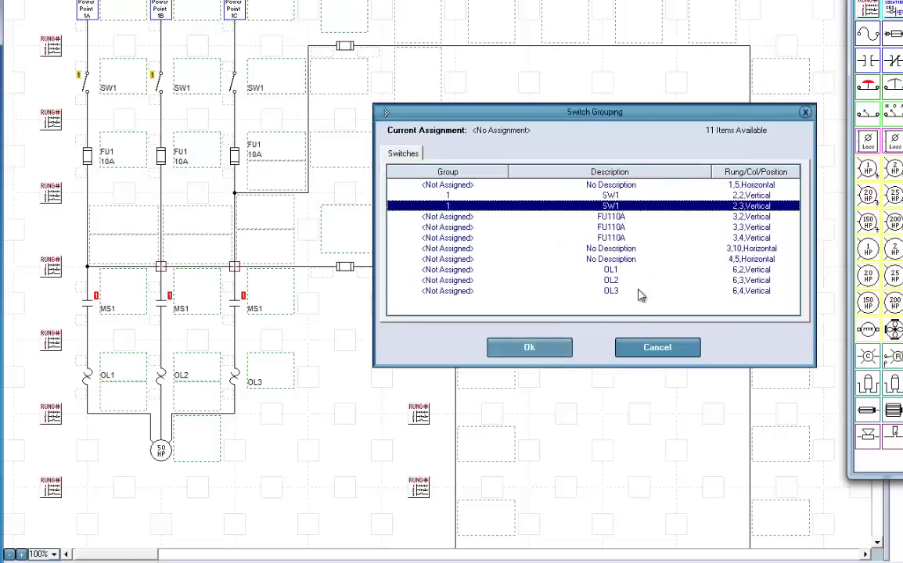
left_click(535, 349)
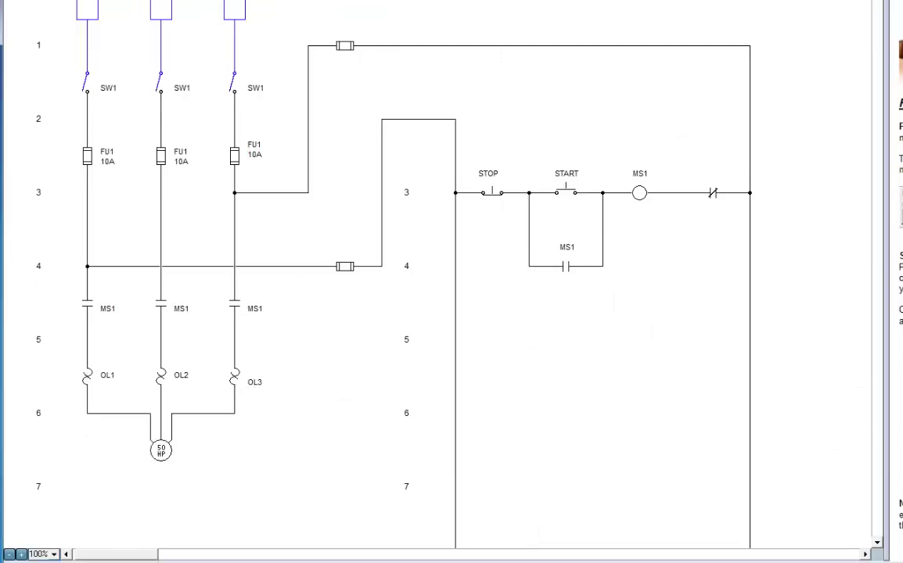
Test the energized circuit by closing SW1, starting, stopping and restarting the motor and operating the rung 3 overload contact, and return to design mode.
left_click(84, 85)
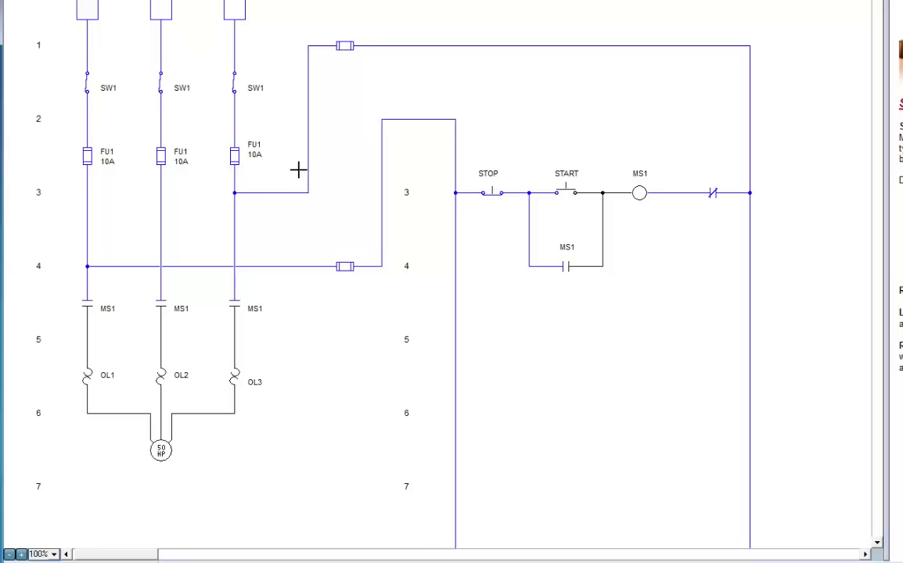
left_click(567, 189)
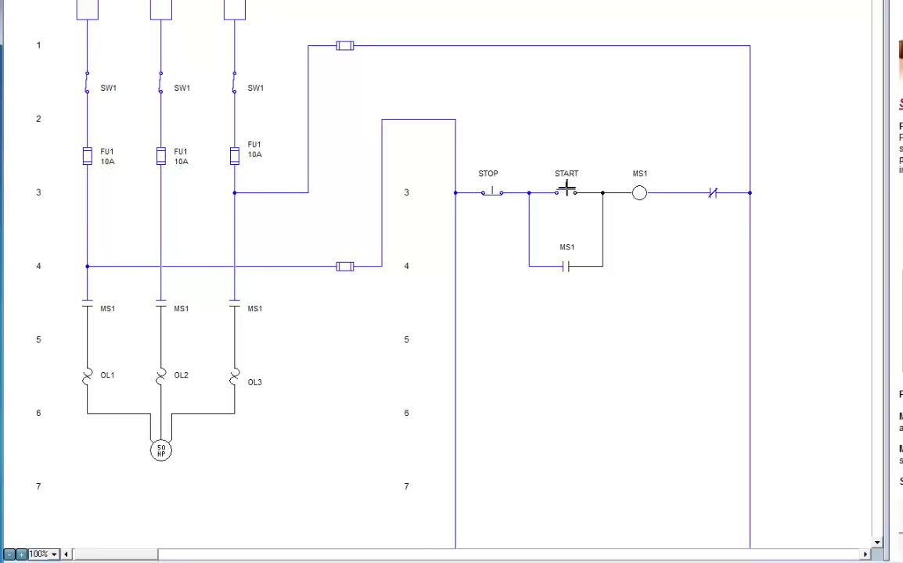
left_click(566, 188)
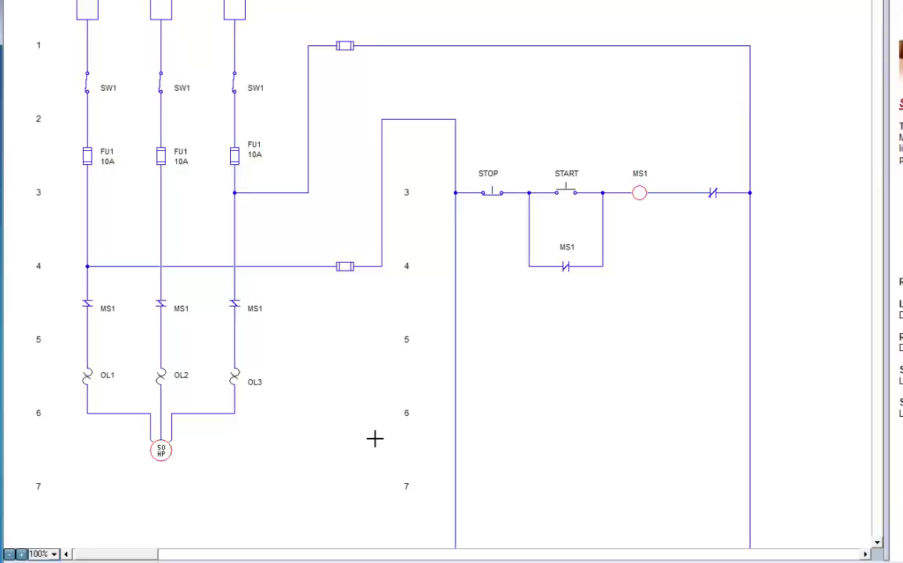
left_click(491, 194)
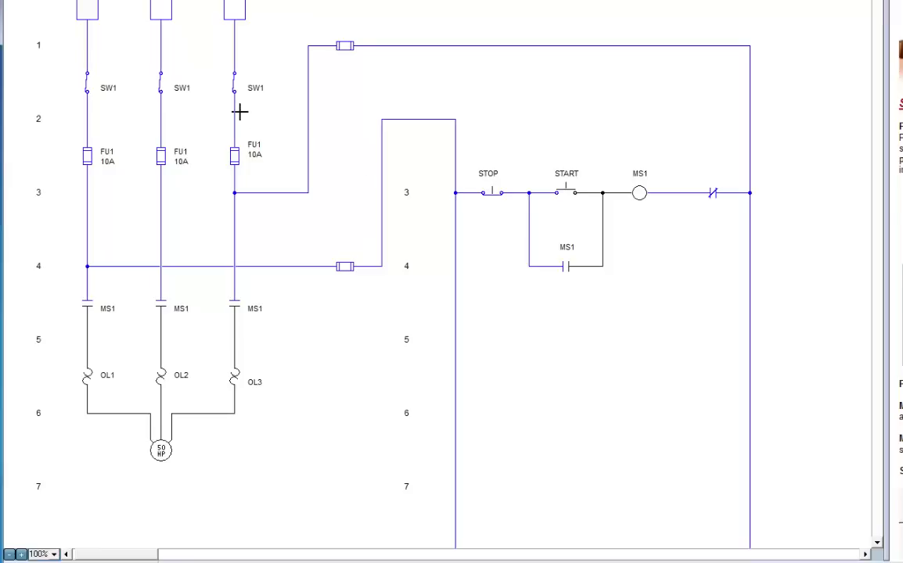
left_click(572, 188)
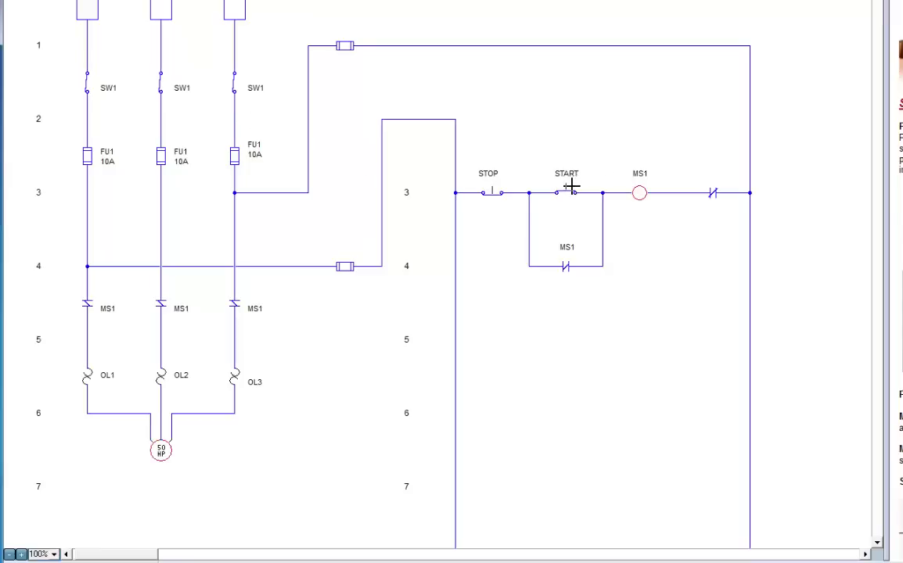
left_click(712, 193)
key("Escape")
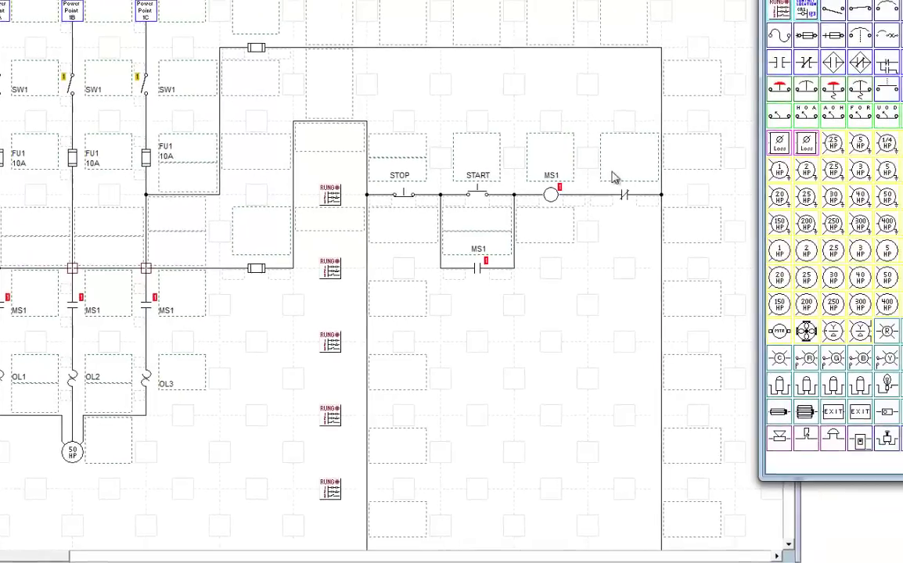
Assign the normally closed overload contact on rung 3 to a switch group with OL1.
right_click(566, 200)
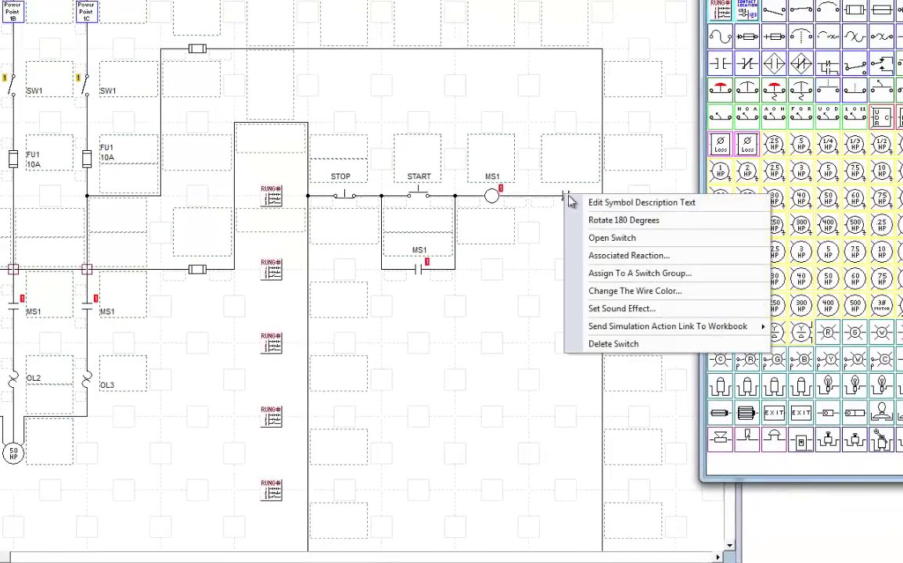
left_click(659, 275)
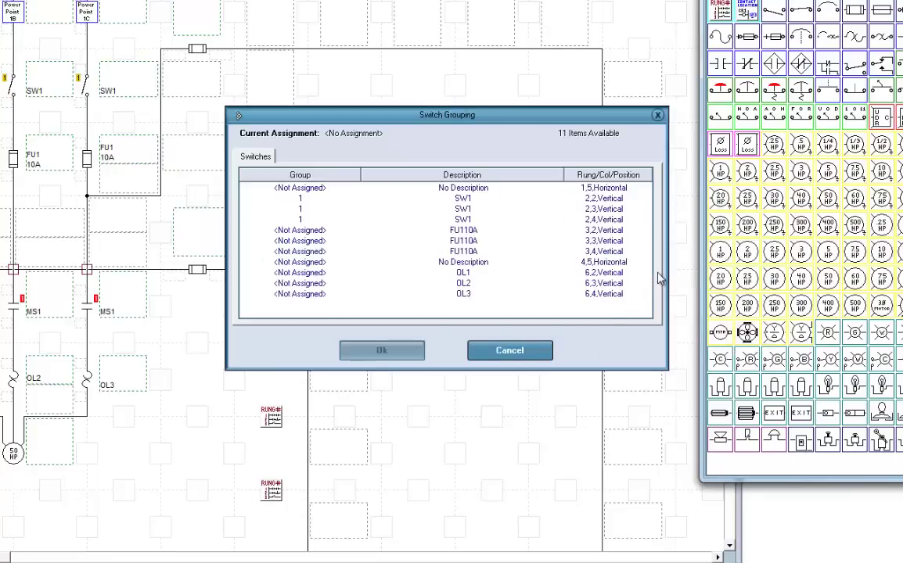
left_click(463, 275)
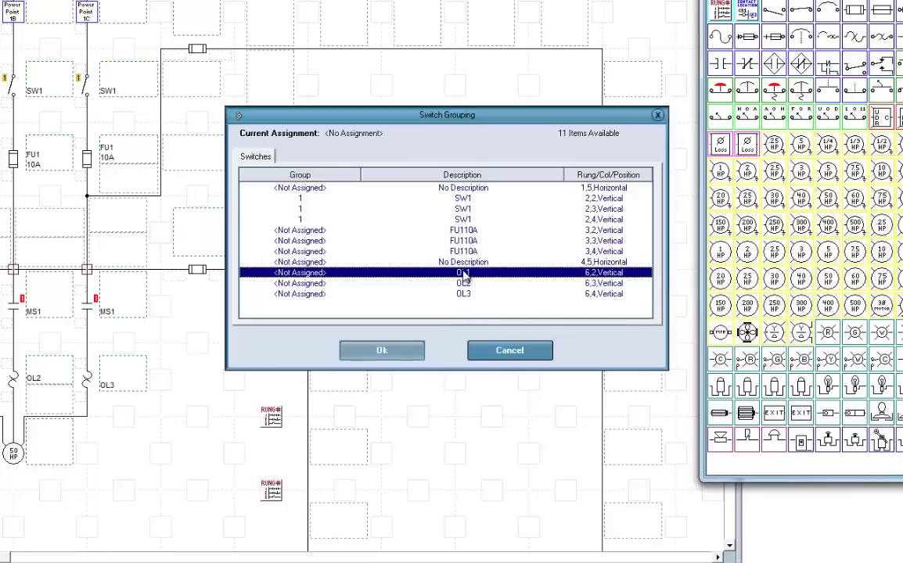
left_click(383, 350)
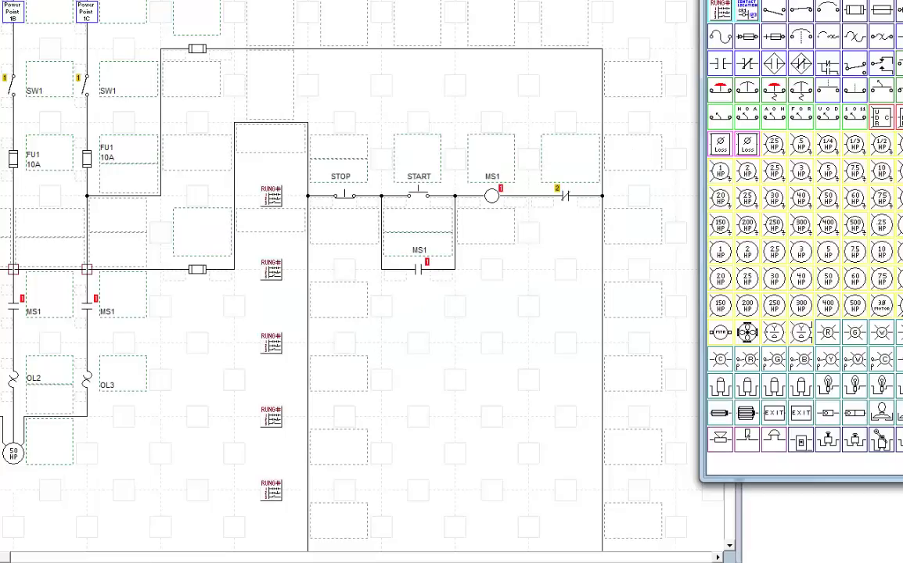
left_click(564, 195)
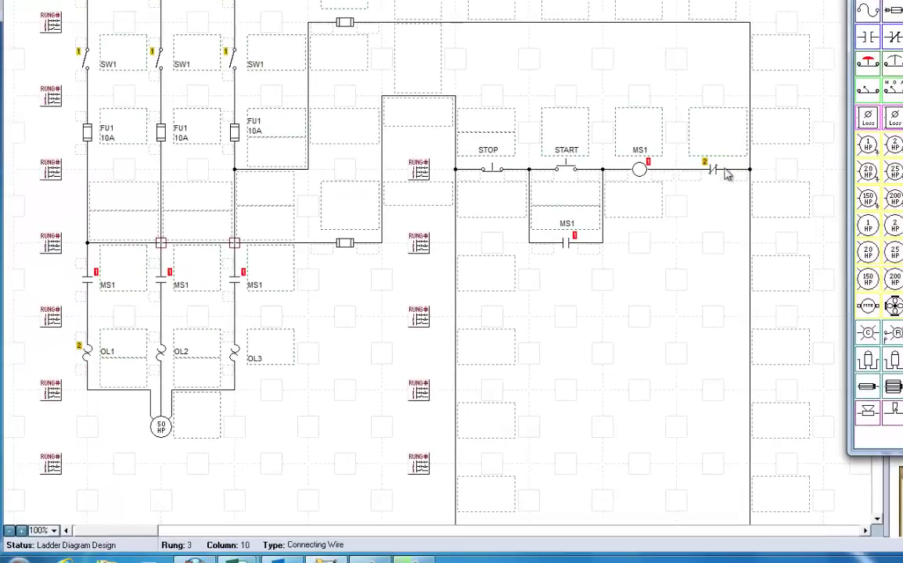
Add overloads OL2 and OL3 to switch group 2 with OL1.
right_click(160, 352)
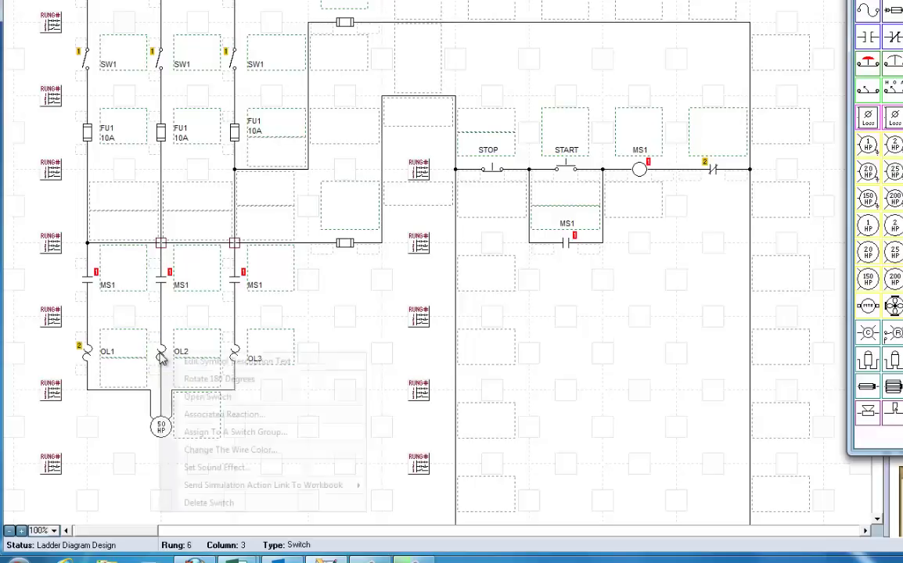
left_click(235, 432)
left_click(610, 257)
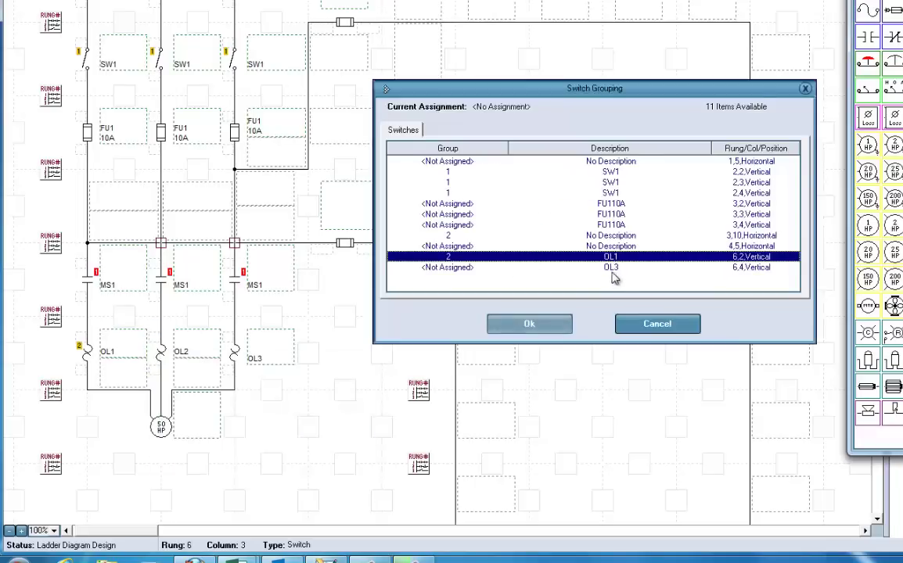
left_click(540, 323)
right_click(235, 355)
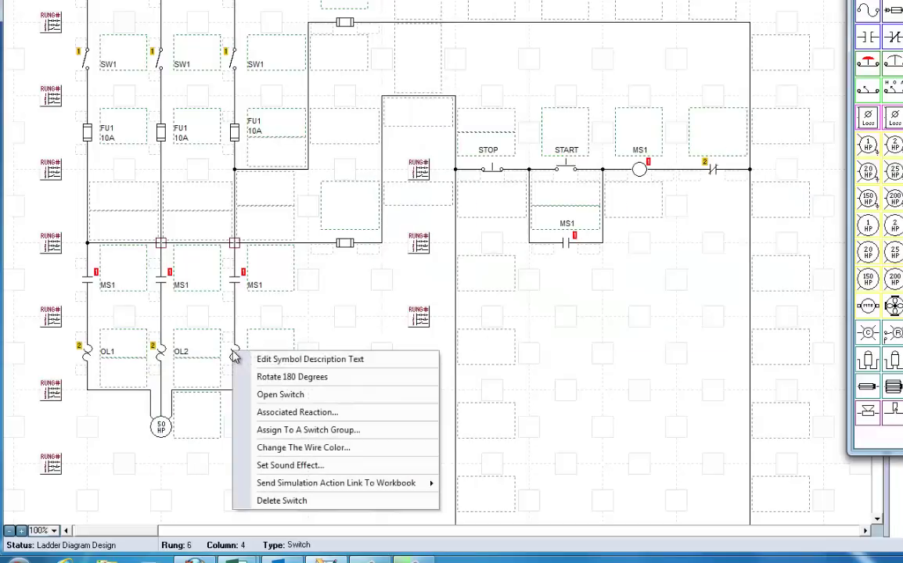
left_click(326, 432)
left_click(614, 256)
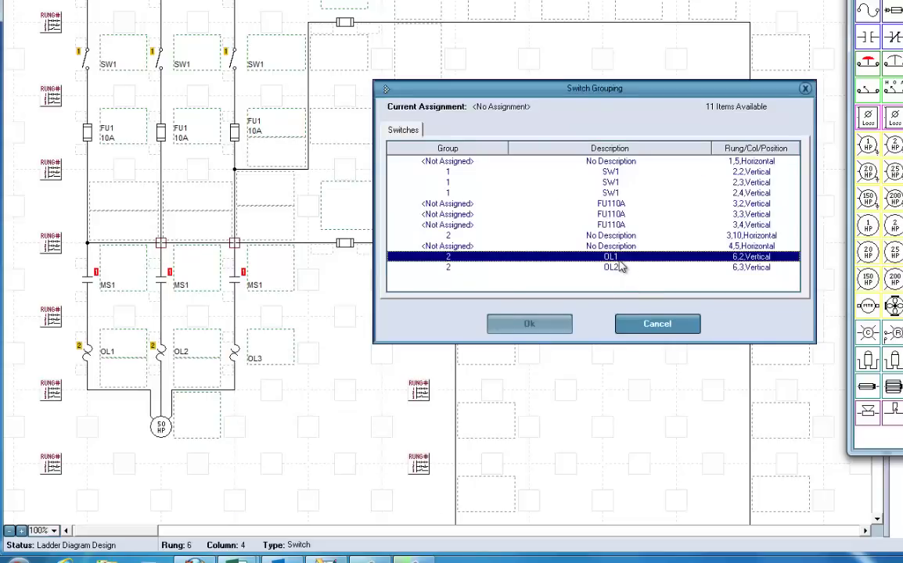
left_click(544, 327)
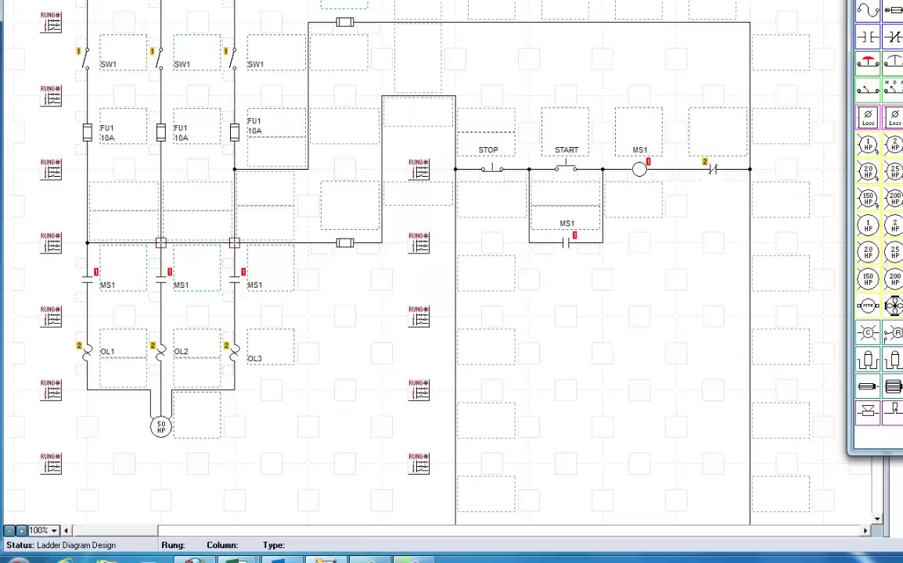
Simulate the circuit with SW1 closed, trip and reset overload OL3, and return to design mode.
key("F5")
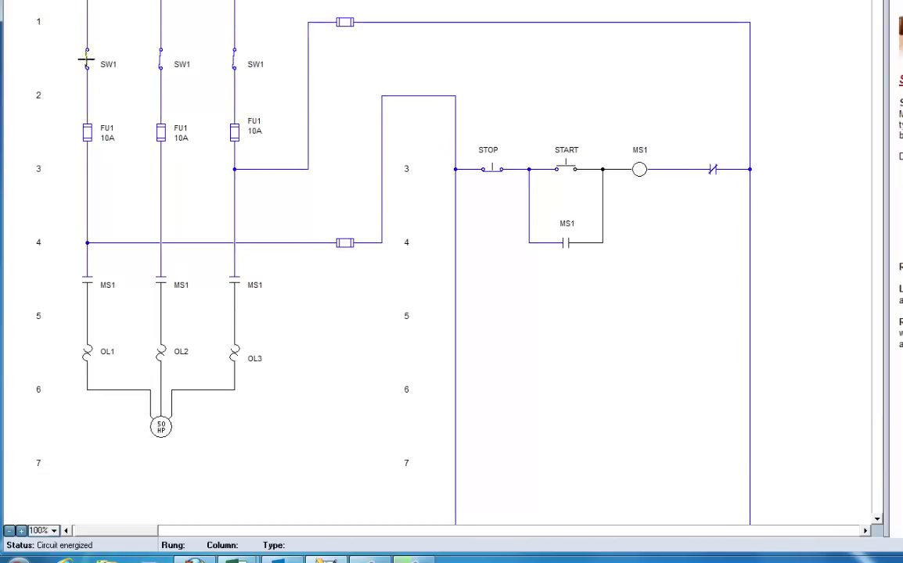
left_click(234, 356)
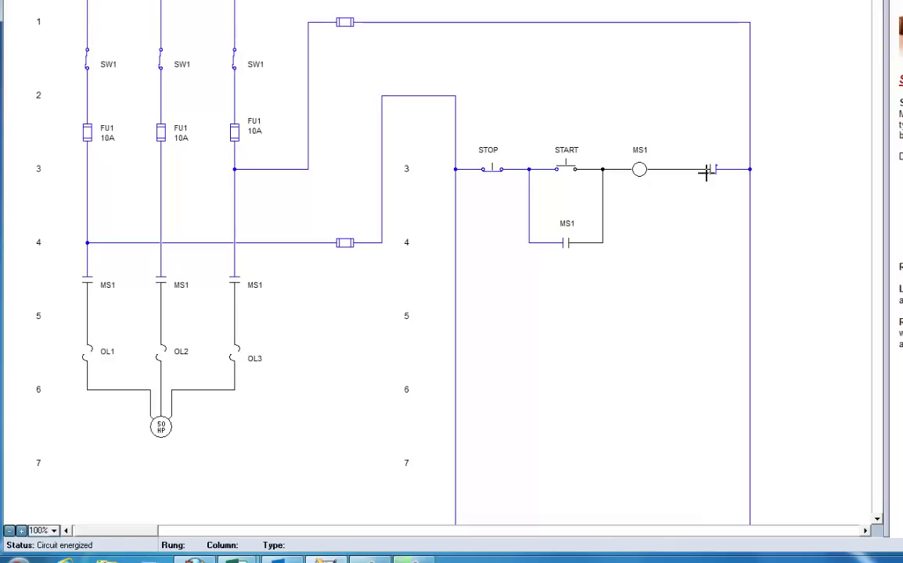
left_click(239, 352)
key("Escape")
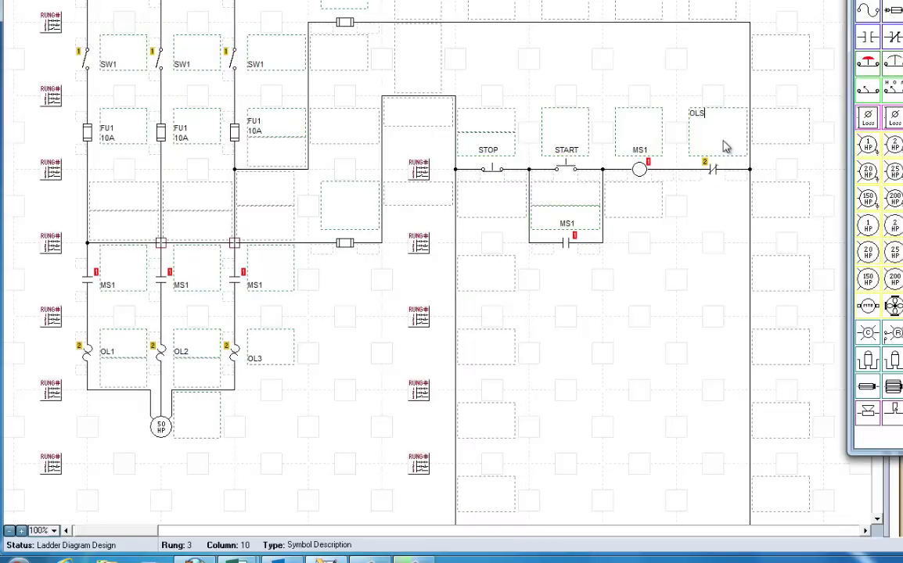
Label the overload contact on rung 3 OLS and place a Contact Location symbol outside the right rail on that rung.
left_click(725, 146)
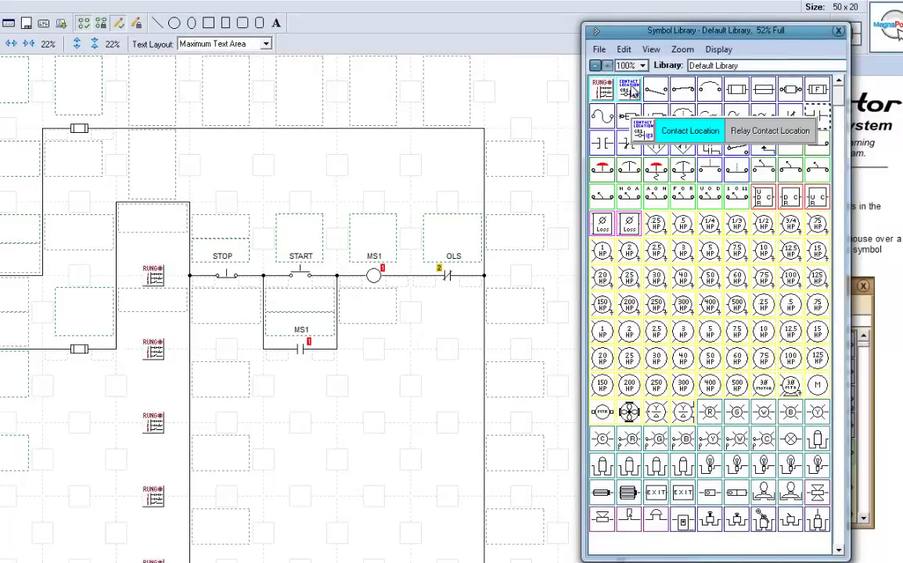
left_click(632, 92)
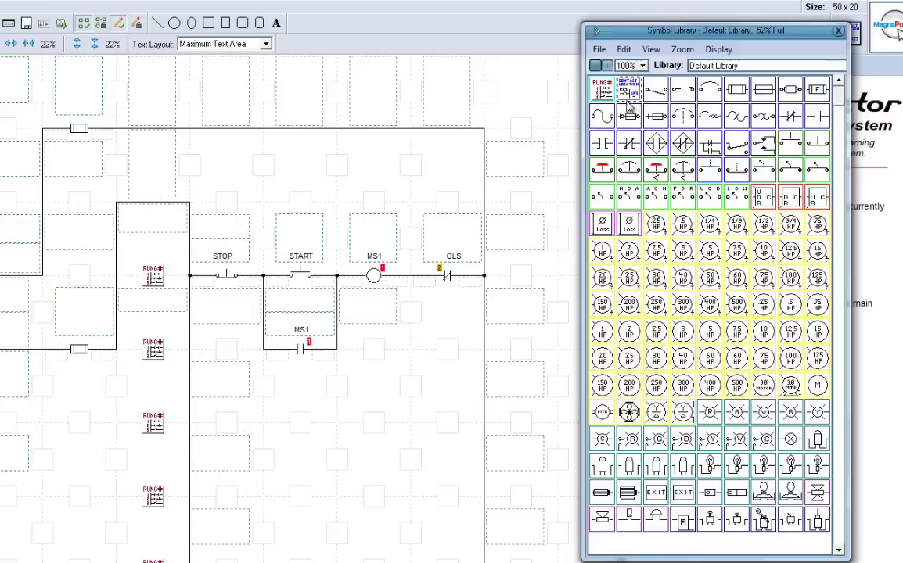
left_click(520, 276)
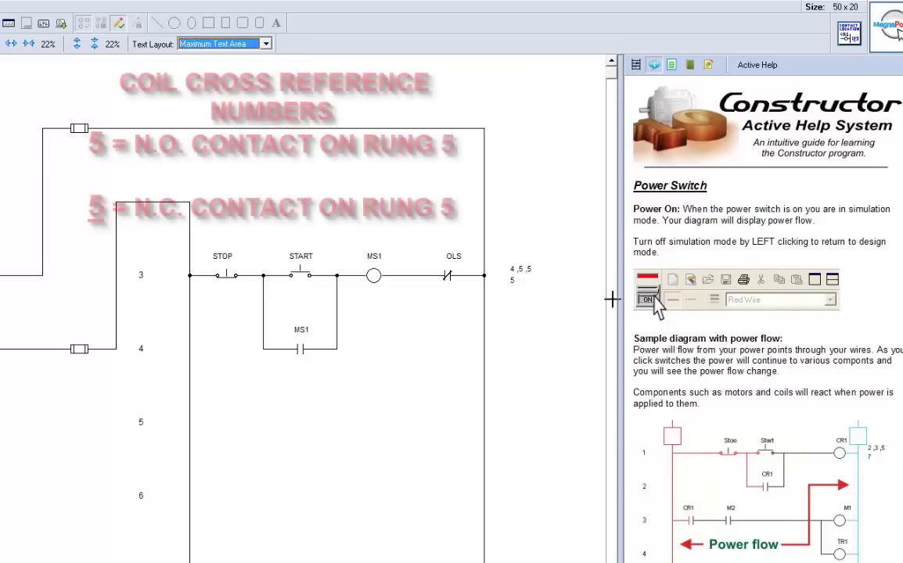
mouse_move(512, 272)
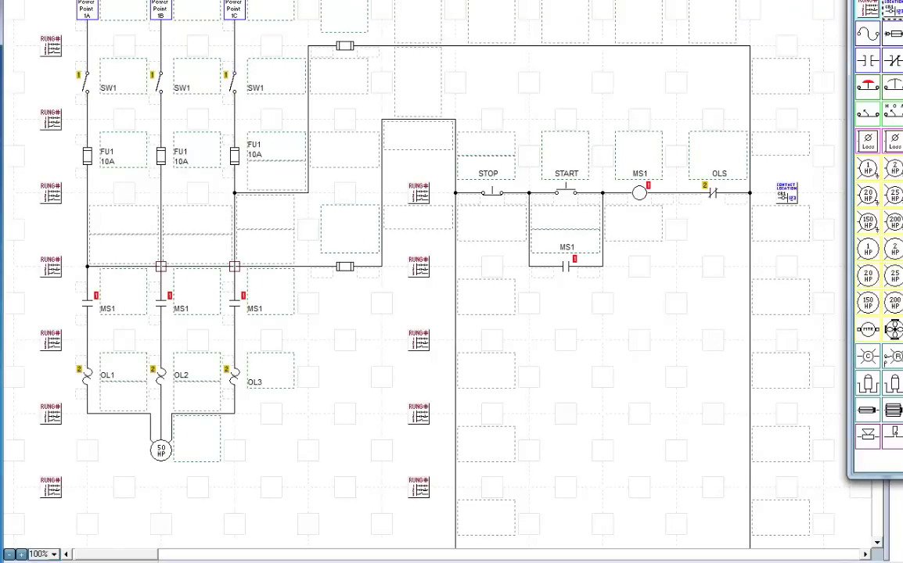
Add a normally closed contact and a red pilot light on rung 5, wired across to the right rail.
left_click(485, 345)
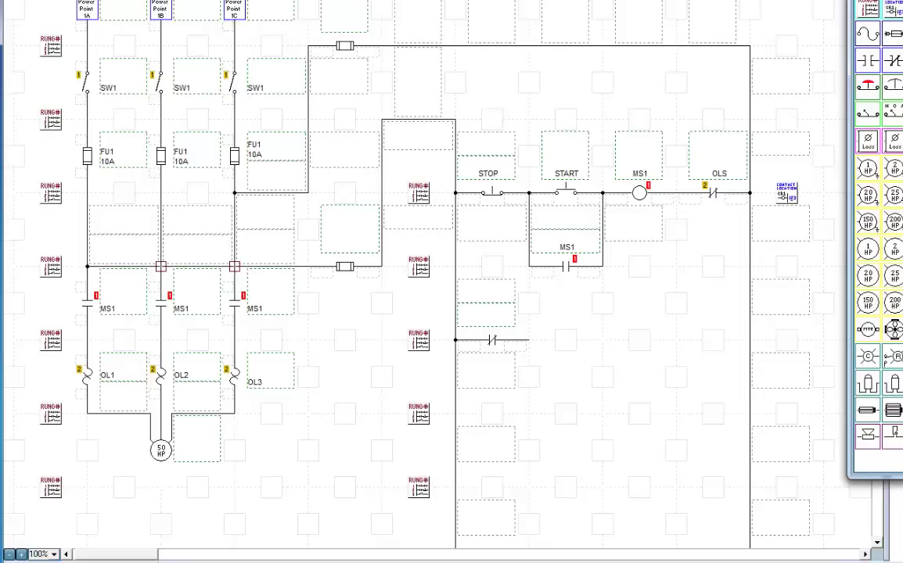
left_click(643, 345)
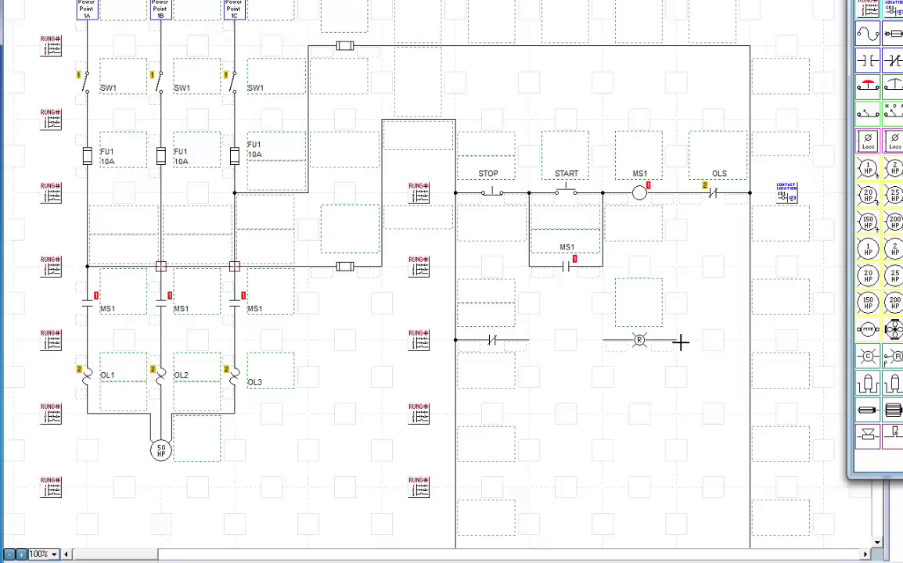
left_click(585, 340)
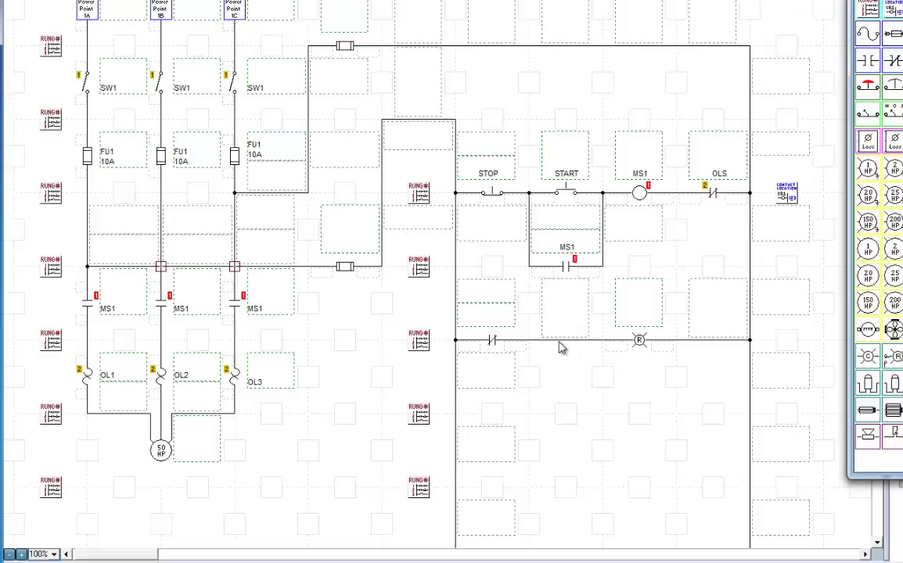
Assign the normally closed contact on rung 5 to the standard relay MS1.
right_click(492, 343)
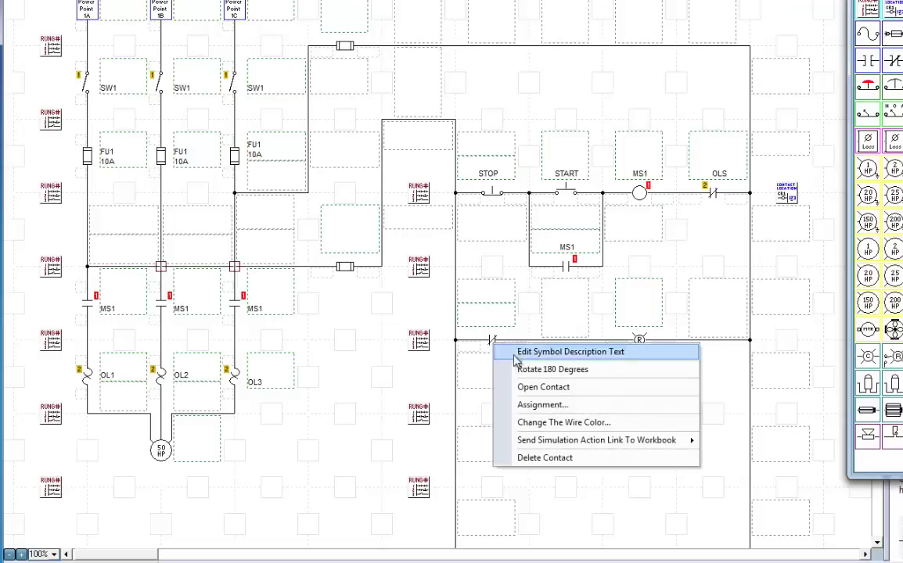
left_click(543, 405)
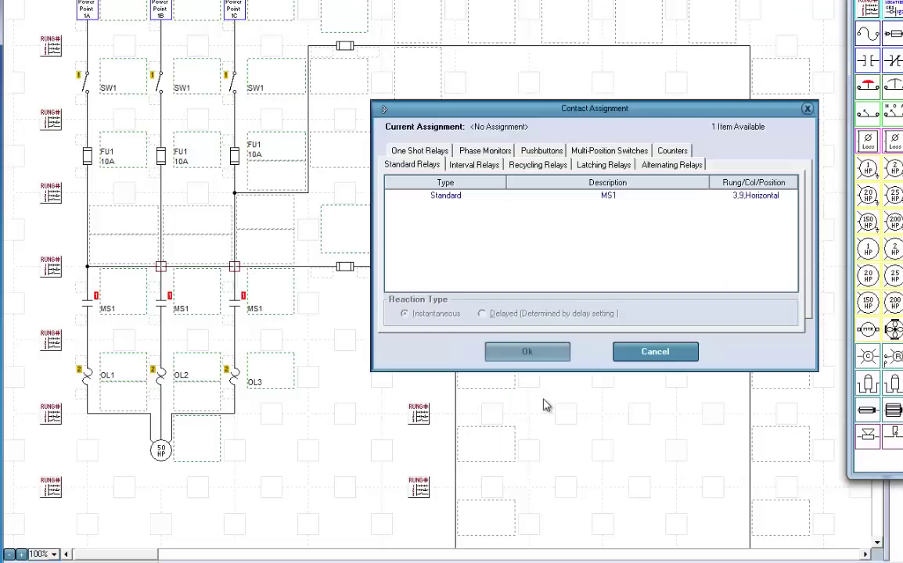
left_click(459, 197)
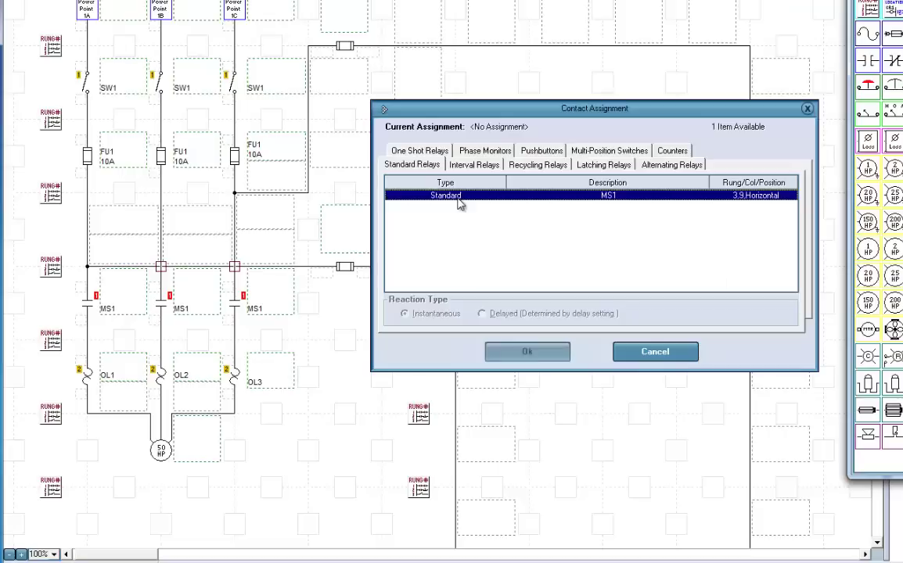
left_click(527, 356)
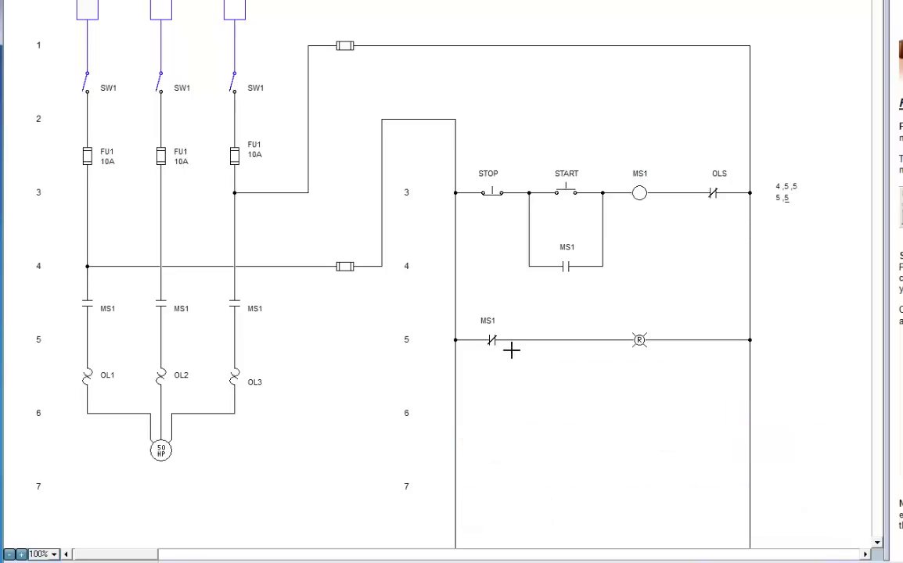
Close the SW1 switches in simulation to test the red pilot light circuit on rung 5.
left_click(161, 86)
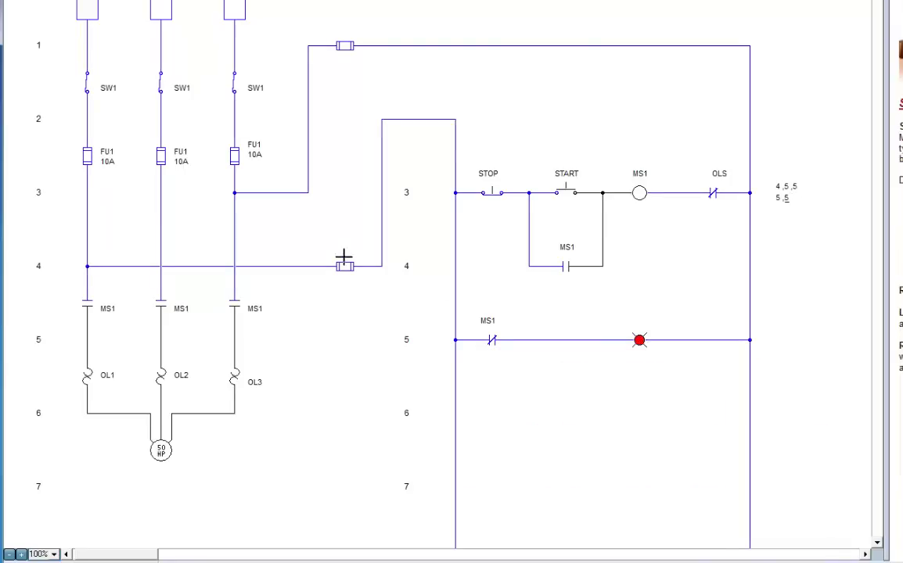